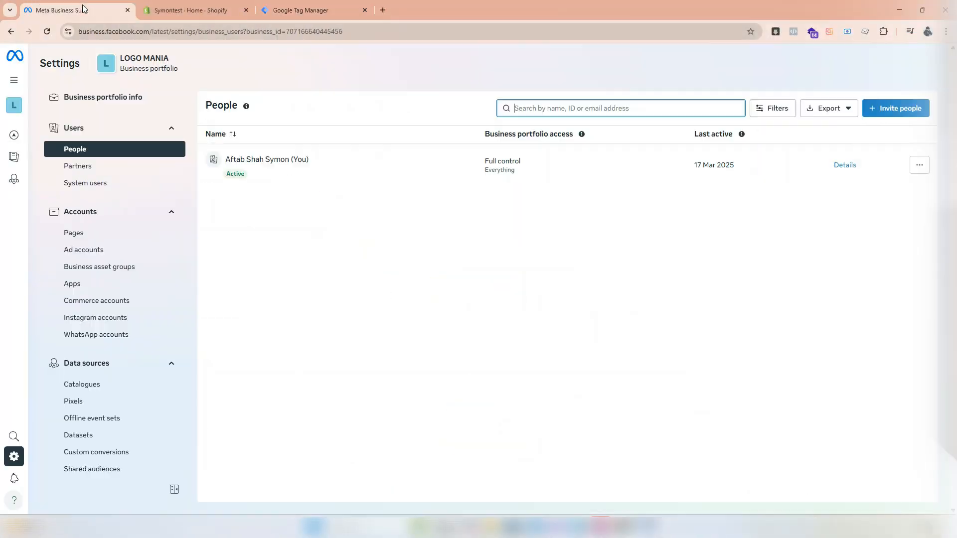
- Create a new dataset named Test Datasets in the business portfolio, without requesting the Conversions API Gateway demo
{"action": "scroll", "coordinate": [100, 212], "scroll_direction": "down", "scroll_amount": 1}
{"action": "left_click", "coordinate": [80, 385]}
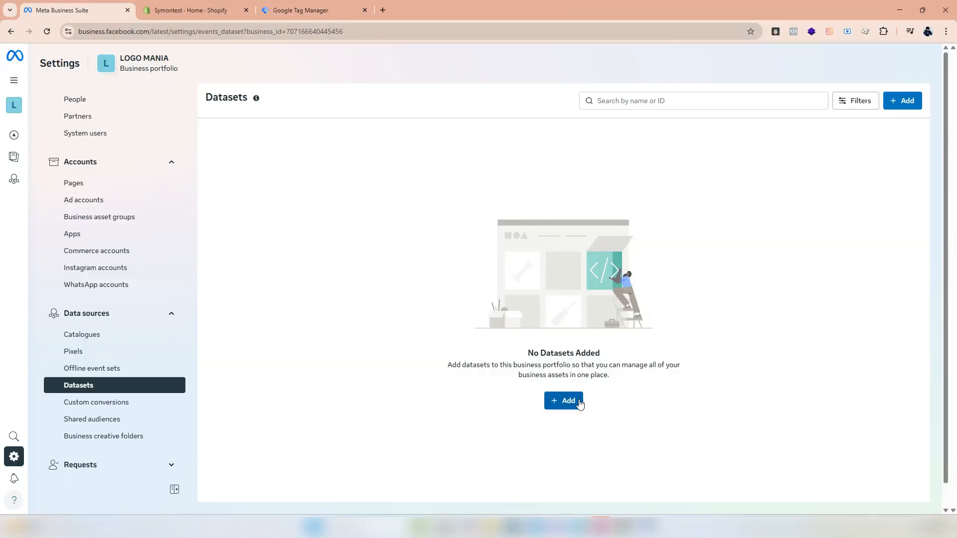
{"action": "left_click", "coordinate": [573, 402]}
{"action": "type", "text": "Test Datasets"}
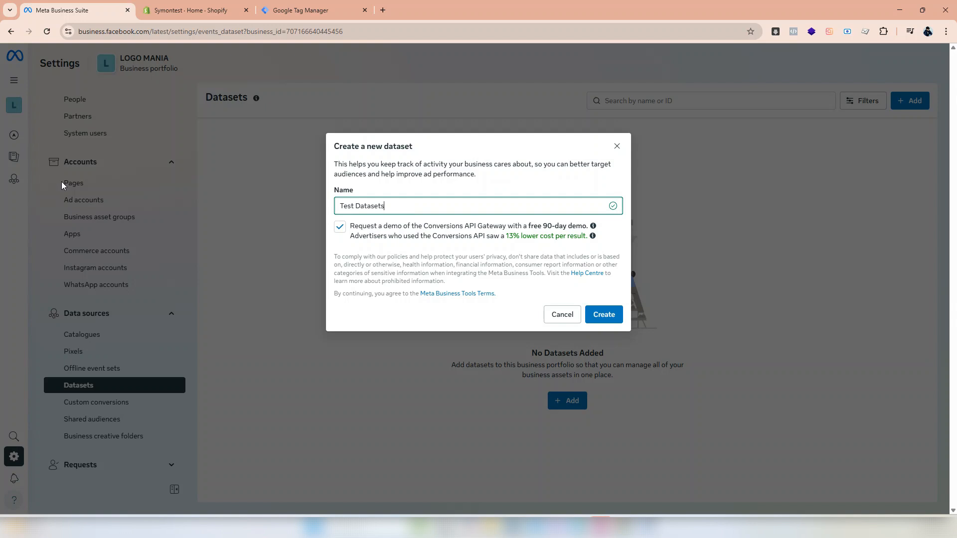
{"action": "left_click", "coordinate": [339, 227]}
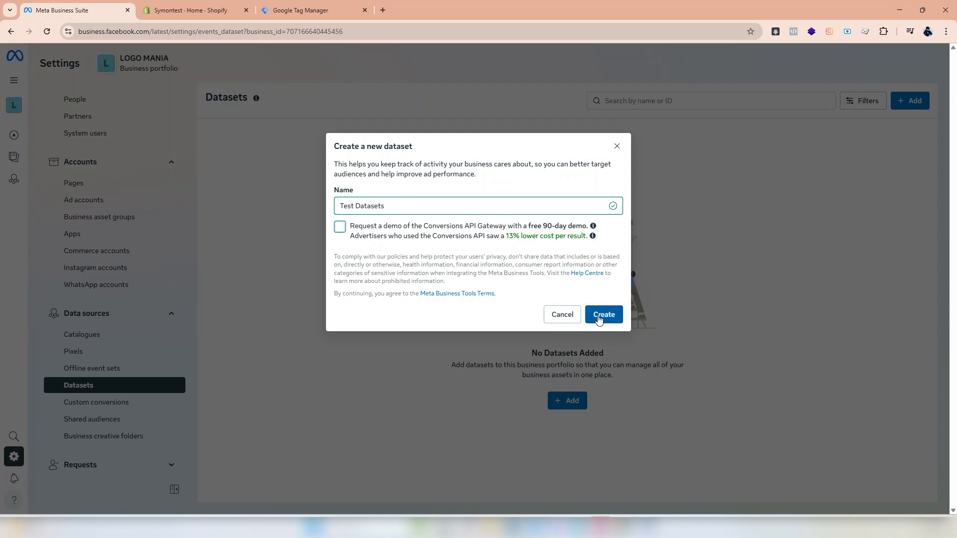
{"action": "left_click", "coordinate": [599, 320]}
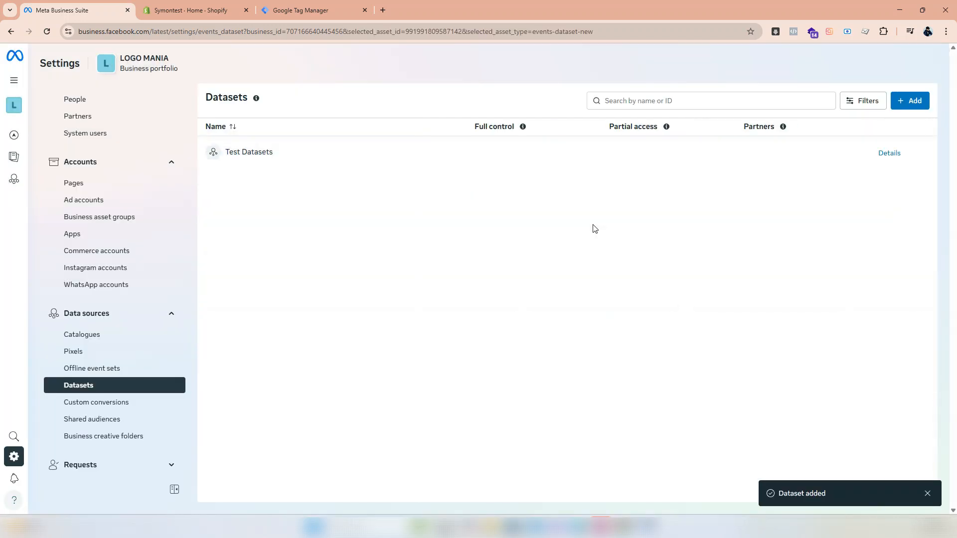
- Assign the portfolio's only listed person to the Test Datasets dataset with full control
{"action": "left_click", "coordinate": [471, 178]}
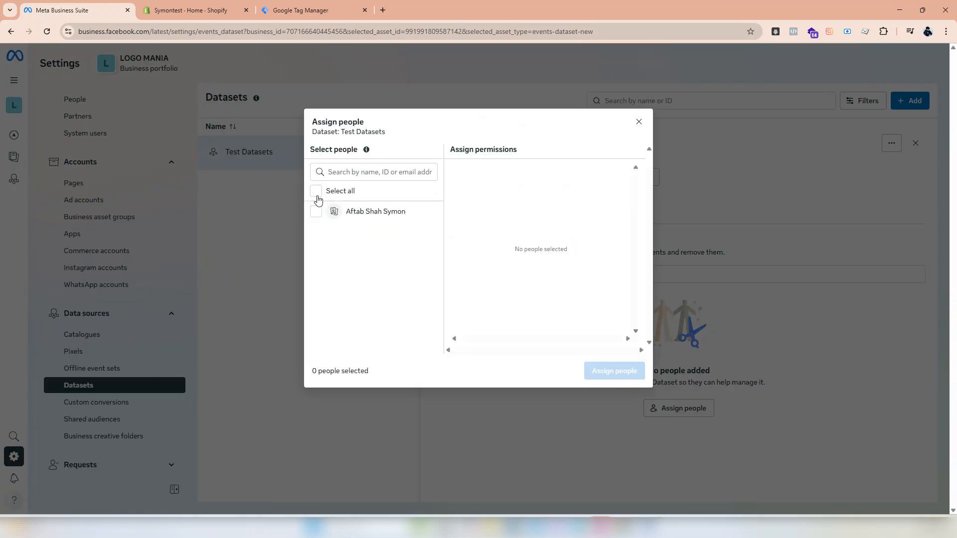
{"action": "left_click", "coordinate": [316, 211]}
{"action": "left_click", "coordinate": [629, 374]}
{"action": "left_click", "coordinate": [602, 329]}
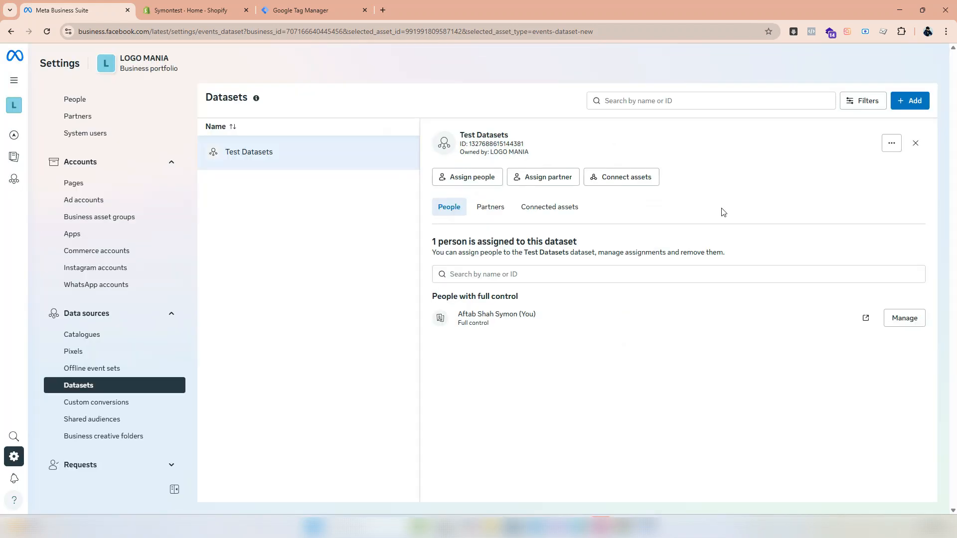
{"action": "left_click", "coordinate": [643, 177]}
{"action": "left_click", "coordinate": [620, 227]}
{"action": "key", "text": "Escape"}
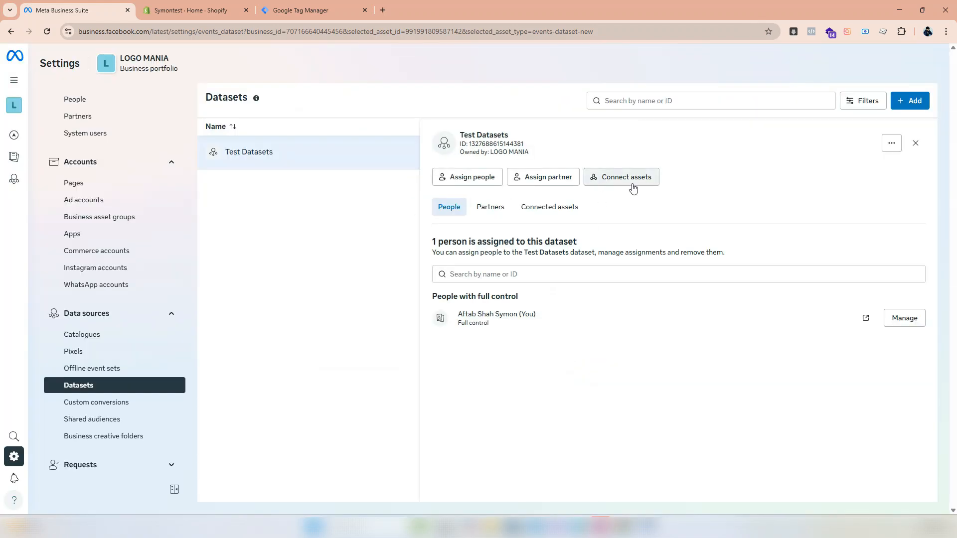
- Open the Test Datasets dataset in Events Manager
{"action": "left_click", "coordinate": [895, 145]}
{"action": "left_click", "coordinate": [869, 174]}
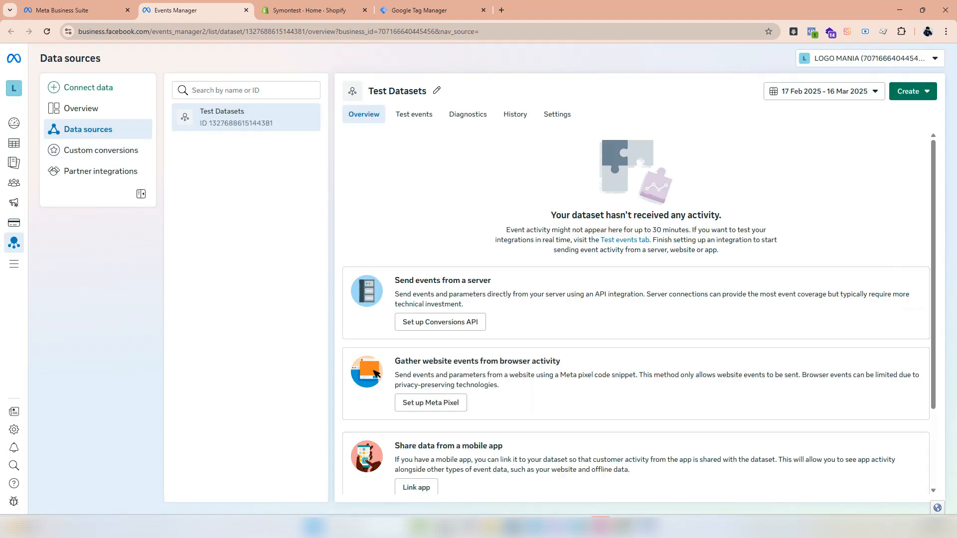
- Switch to Google Tag Manager and start a new user-defined variable of type Constant
{"action": "left_click", "coordinate": [419, 10]}
{"action": "left_click", "coordinate": [59, 194]}
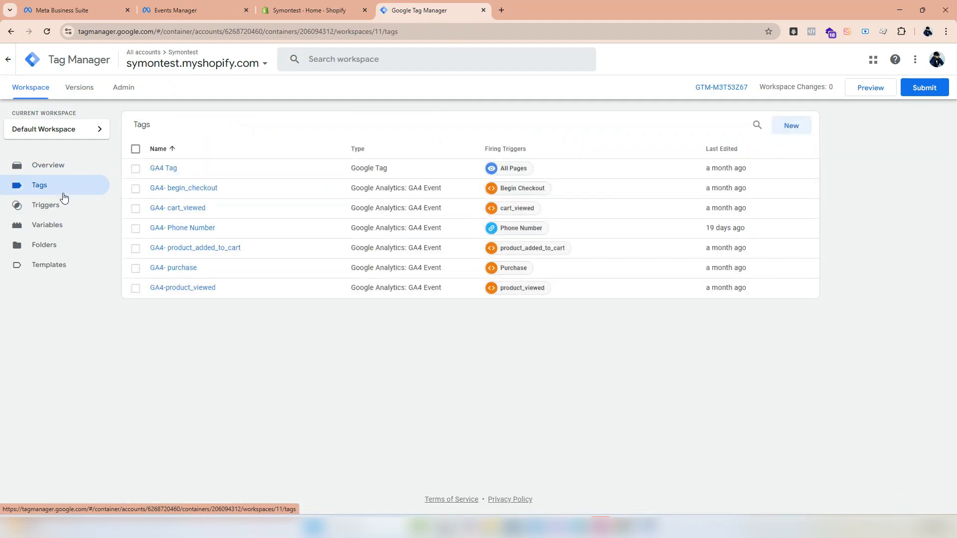
{"action": "left_click", "coordinate": [66, 228]}
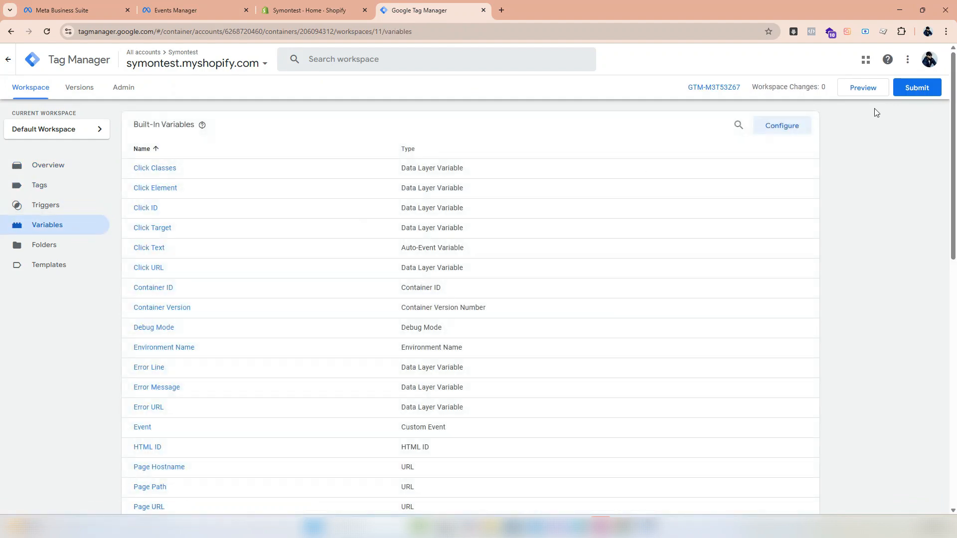
{"action": "scroll", "coordinate": [876, 113], "scroll_direction": "down", "scroll_amount": 5}
{"action": "left_click", "coordinate": [792, 329]}
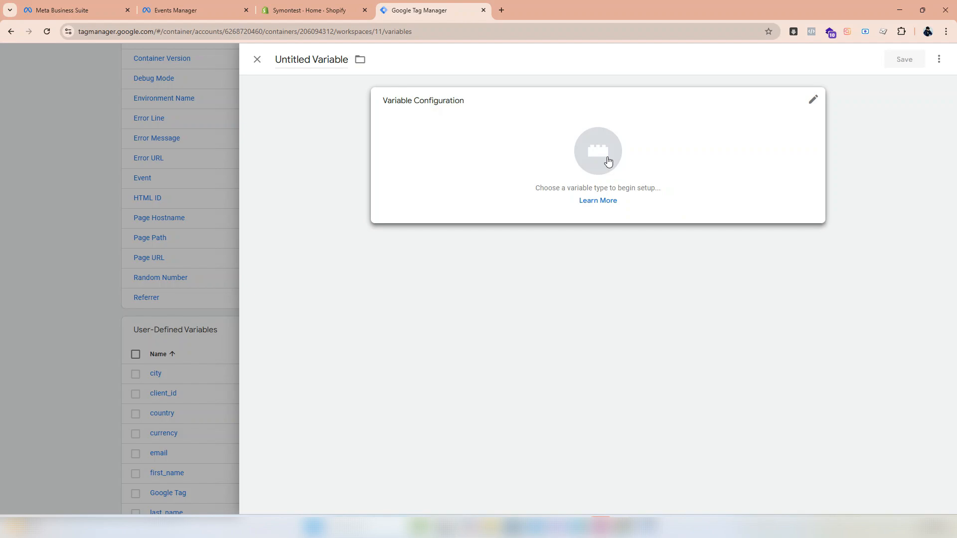
{"action": "left_click", "coordinate": [608, 161]}
{"action": "scroll", "coordinate": [798, 139], "scroll_direction": "down", "scroll_amount": 2}
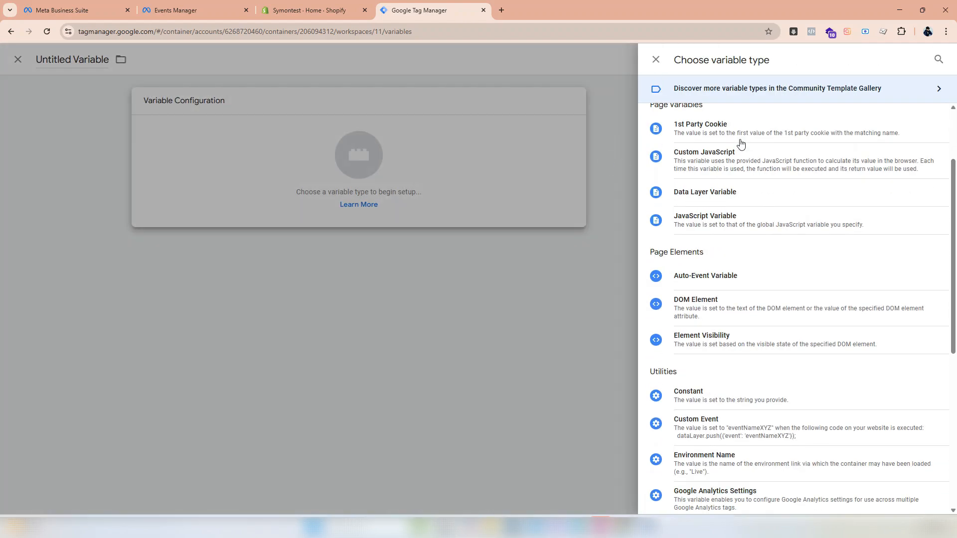
{"action": "scroll", "coordinate": [867, 125], "scroll_direction": "up", "scroll_amount": 2}
{"action": "scroll", "coordinate": [752, 270], "scroll_direction": "down", "scroll_amount": 5}
{"action": "left_click", "coordinate": [732, 244]}
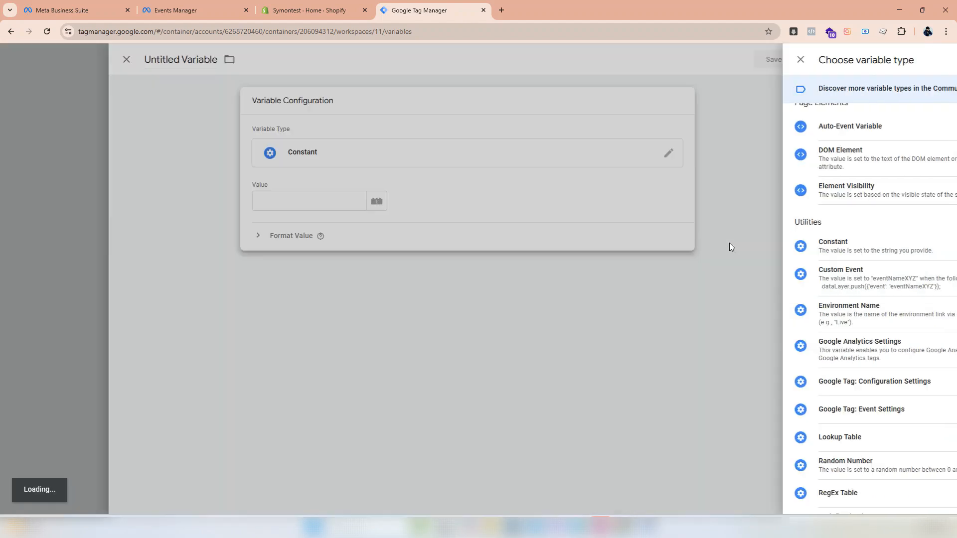
{"action": "left_click", "coordinate": [414, 196]}
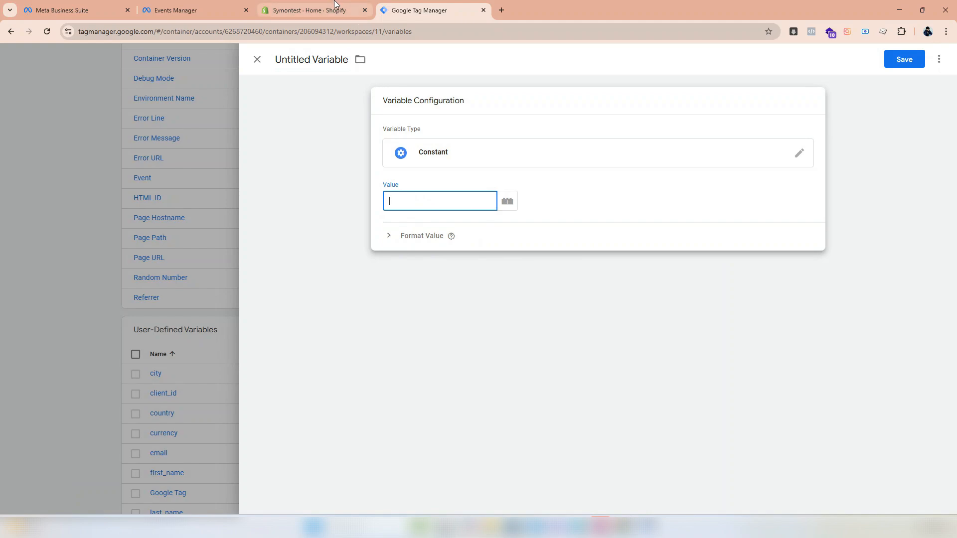
- Copy the dataset ID from the Test Datasets settings in Events Manager and paste it as the Constant variable's value in Tag Manager
{"action": "left_click", "coordinate": [199, 10]}
{"action": "left_click", "coordinate": [565, 119]}
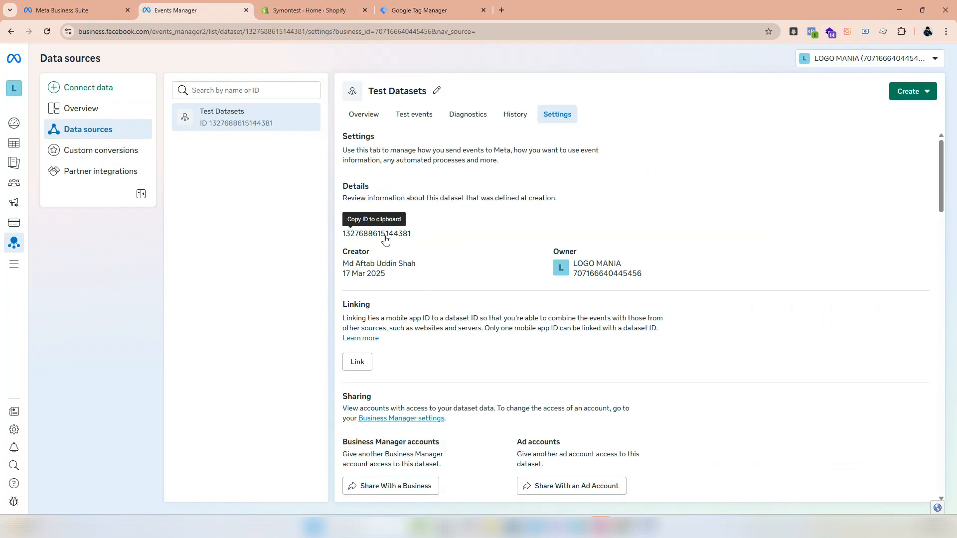
{"action": "left_click_drag", "start_coordinate": [412, 234], "coordinate": [342, 234]}
{"action": "key", "text": "ctrl+c"}
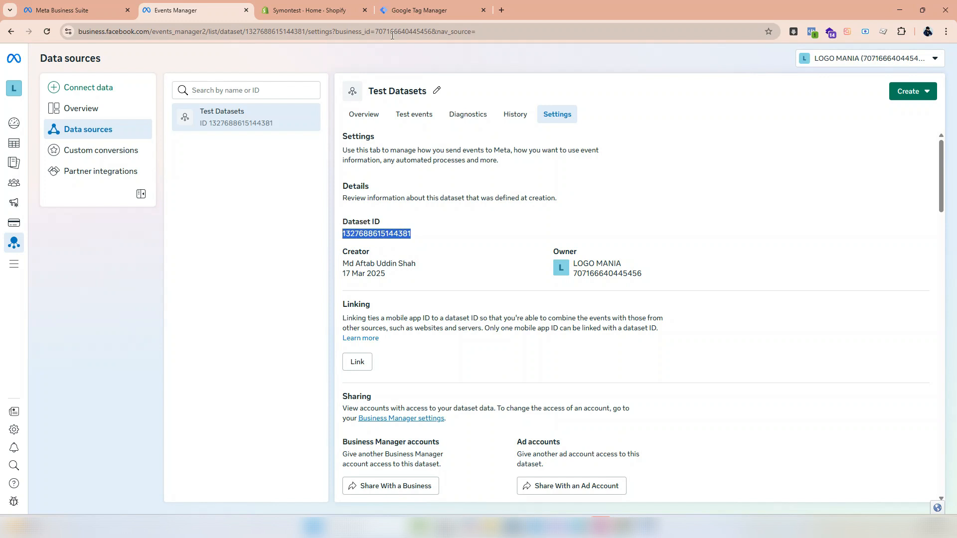
{"action": "left_click", "coordinate": [413, 11]}
{"action": "key", "text": "ctrl+v"}
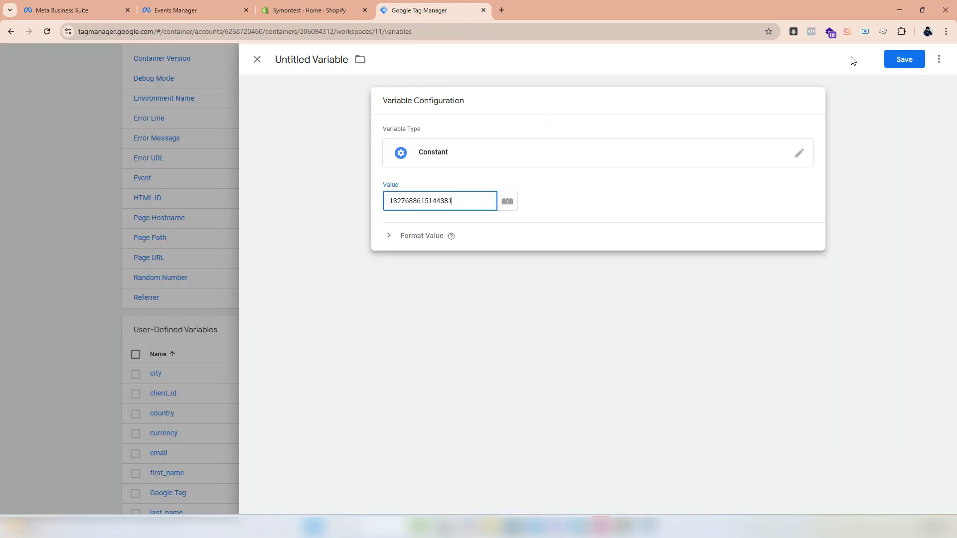
- Save the Constant variable under the name FB-Pixel ID
{"action": "left_click", "coordinate": [903, 59]}
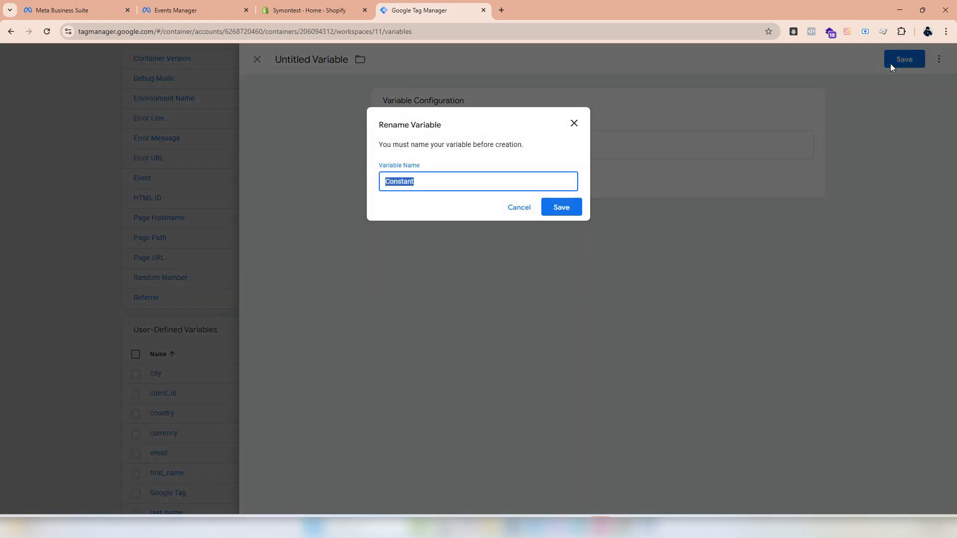
{"action": "type", "text": "F"}
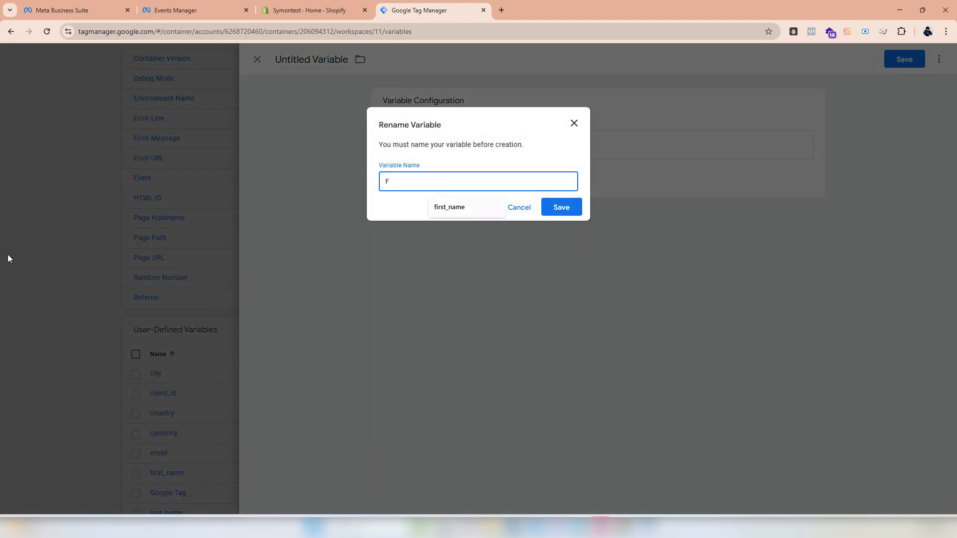
{"action": "type", "text": "B-Pixel ID"}
{"action": "left_click", "coordinate": [561, 206]}
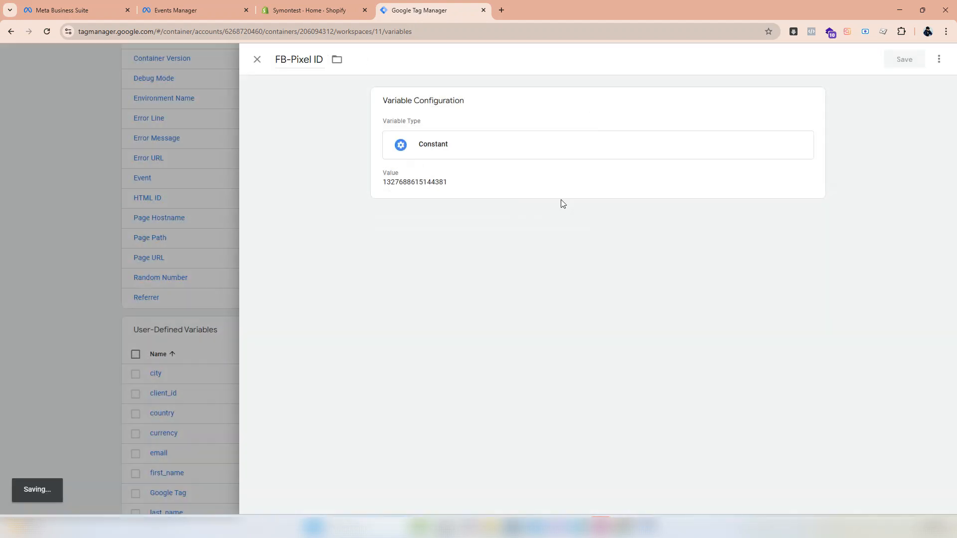
- Start a new tag and search the Community Template Gallery for "Facebook pixel"
{"action": "scroll", "coordinate": [299, 226], "scroll_direction": "up", "scroll_amount": 5}
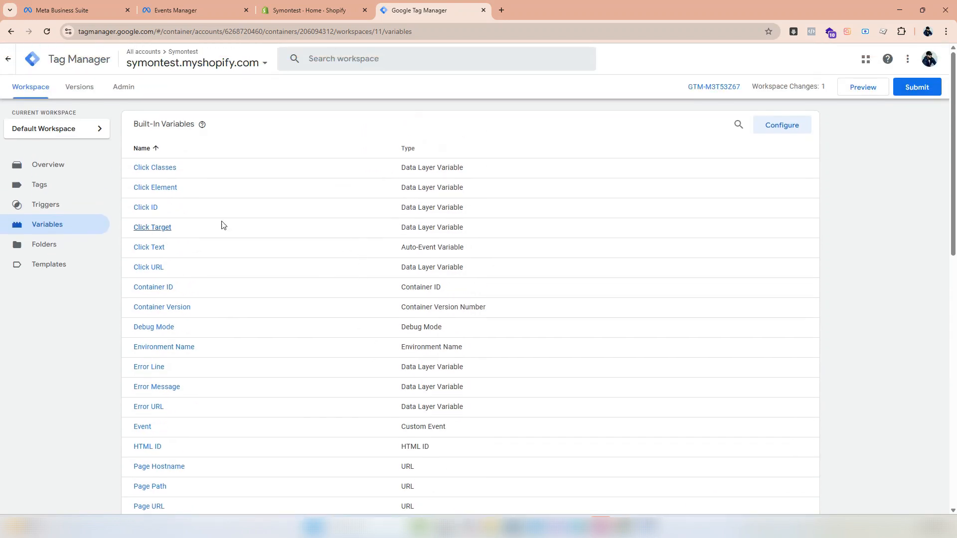
{"action": "left_click", "coordinate": [42, 196]}
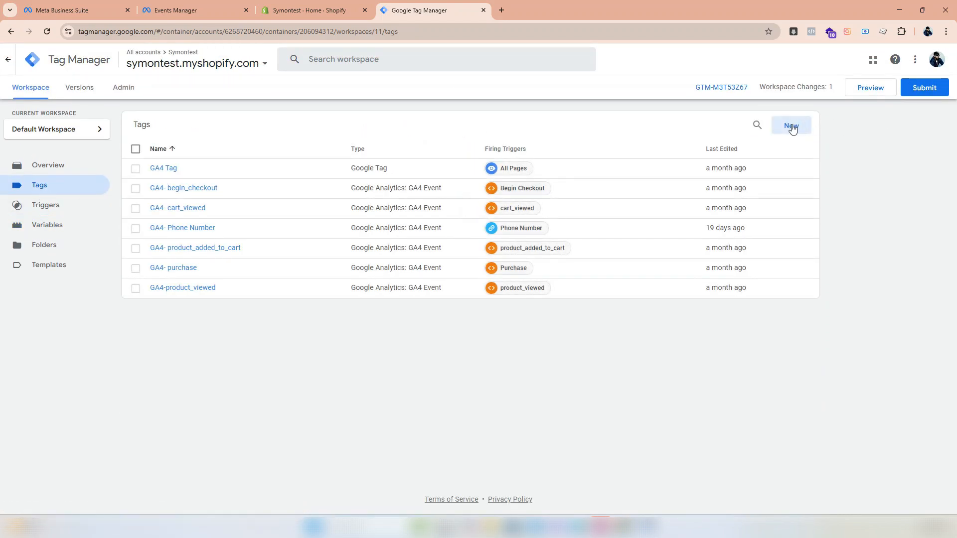
{"action": "left_click", "coordinate": [792, 126]}
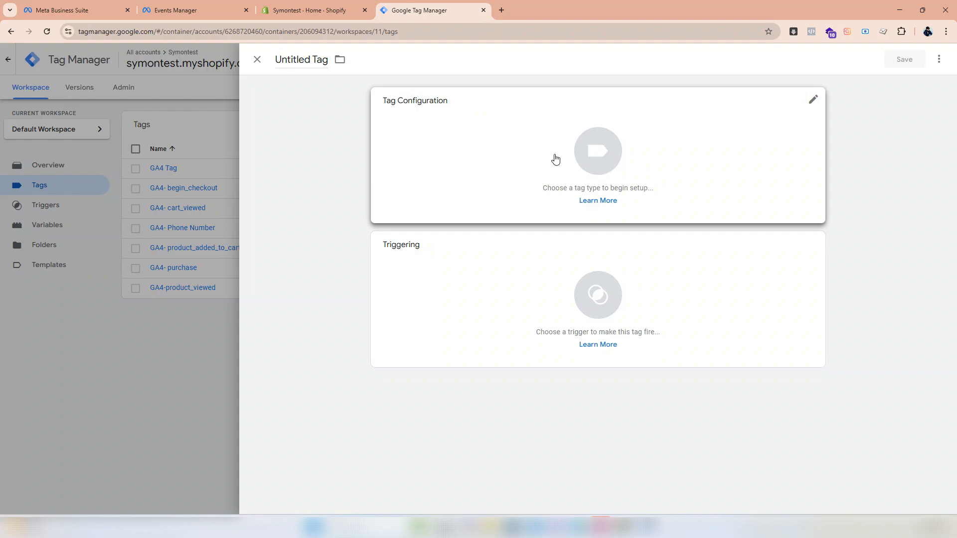
{"action": "left_click", "coordinate": [581, 160]}
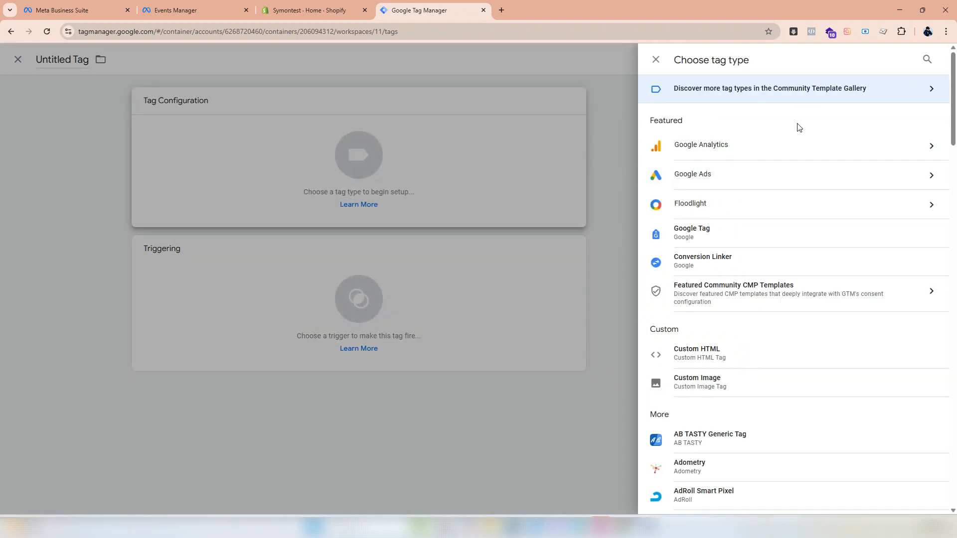
{"action": "left_click", "coordinate": [916, 88]}
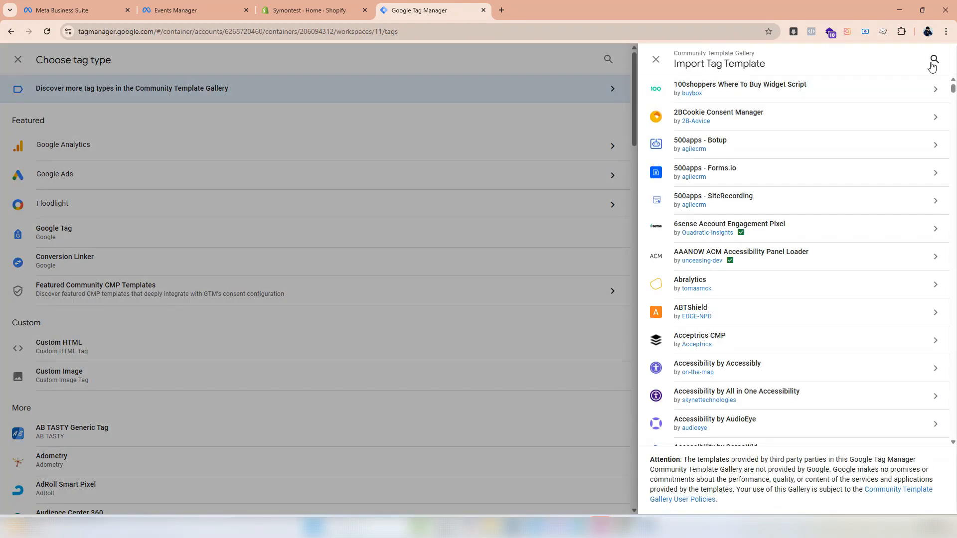
{"action": "left_click", "coordinate": [932, 60]}
{"action": "type", "text": "Face"}
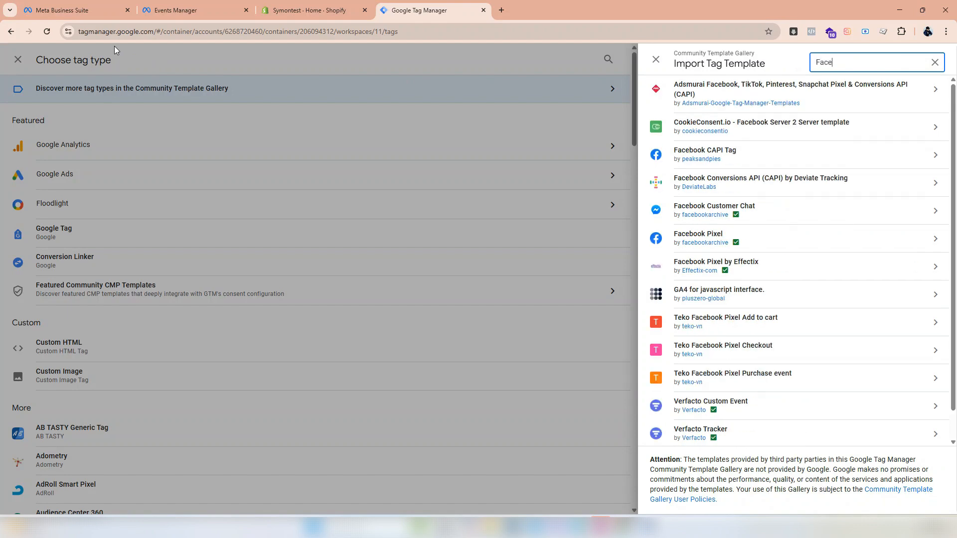
{"action": "type", "text": "book pixel"}
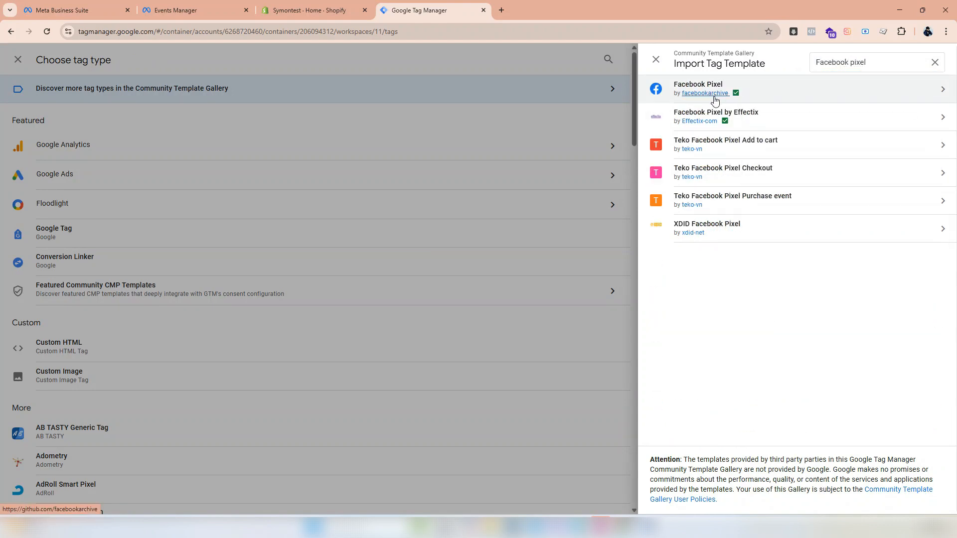
- Add the Facebook Pixel template by facebookarchive to the workspace as the new tag's type
{"action": "left_click", "coordinate": [715, 93]}
{"action": "key", "text": "ctrl+shift+Tab"}
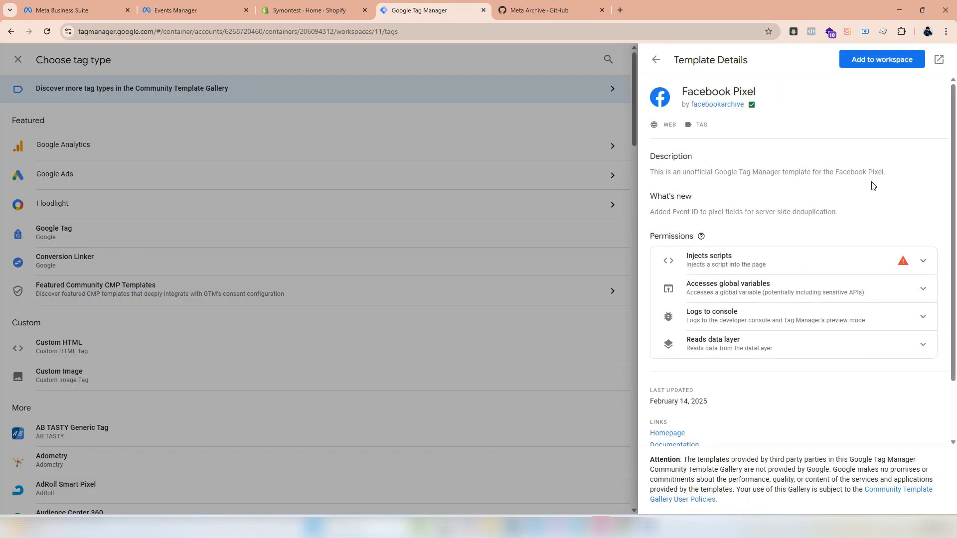
{"action": "left_click", "coordinate": [872, 60]}
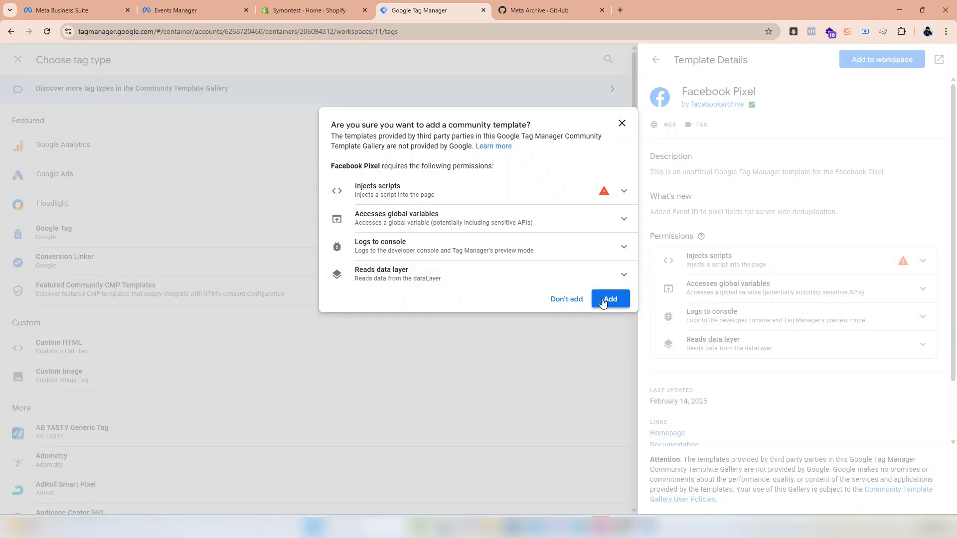
{"action": "left_click", "coordinate": [602, 297]}
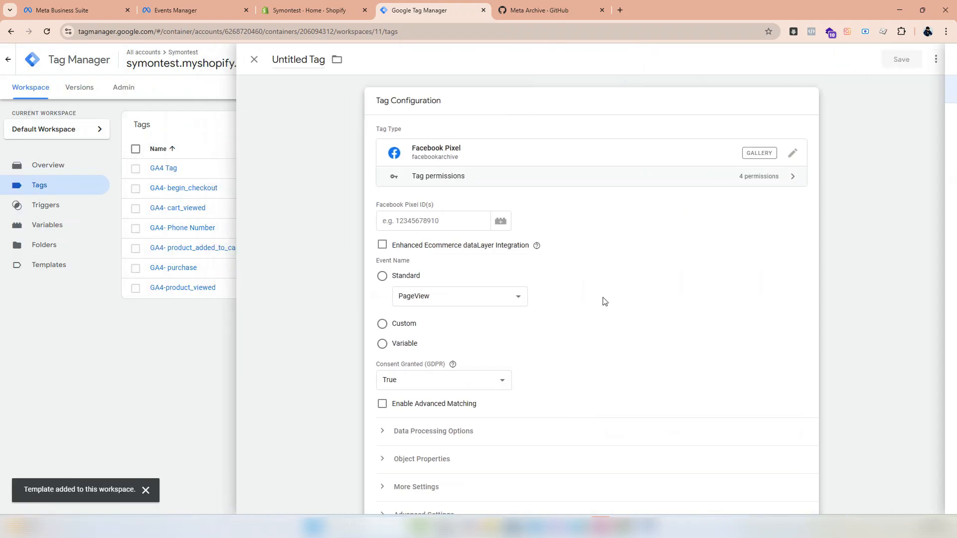
- Set the tag's Facebook Pixel ID to the {{FB-Pixel ID}} variable
{"action": "left_click", "coordinate": [506, 212]}
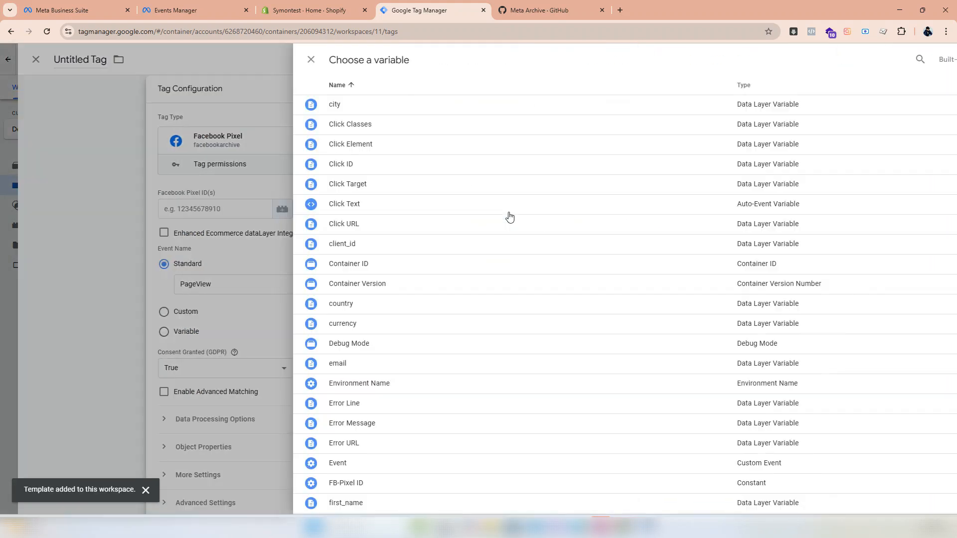
{"action": "left_click", "coordinate": [241, 203]}
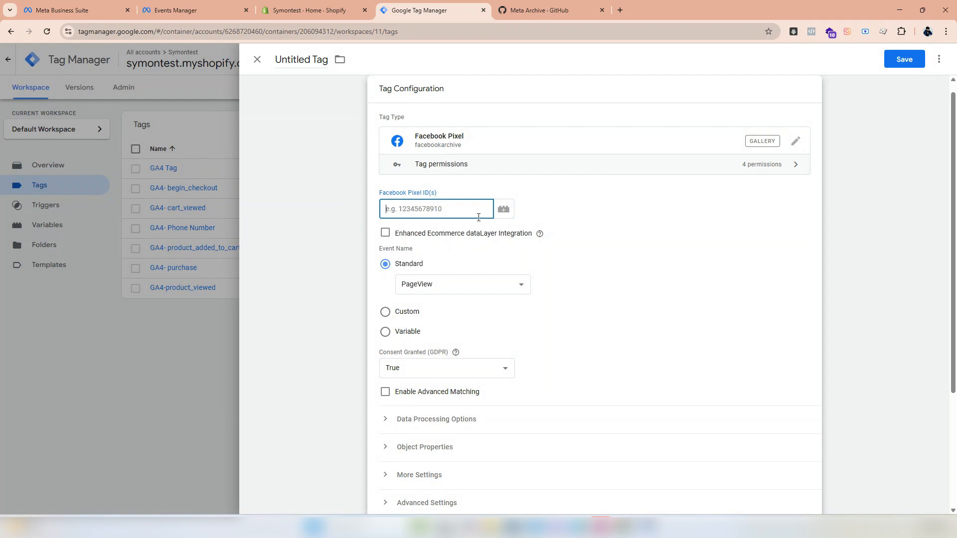
{"action": "type", "text": "{{fb"}
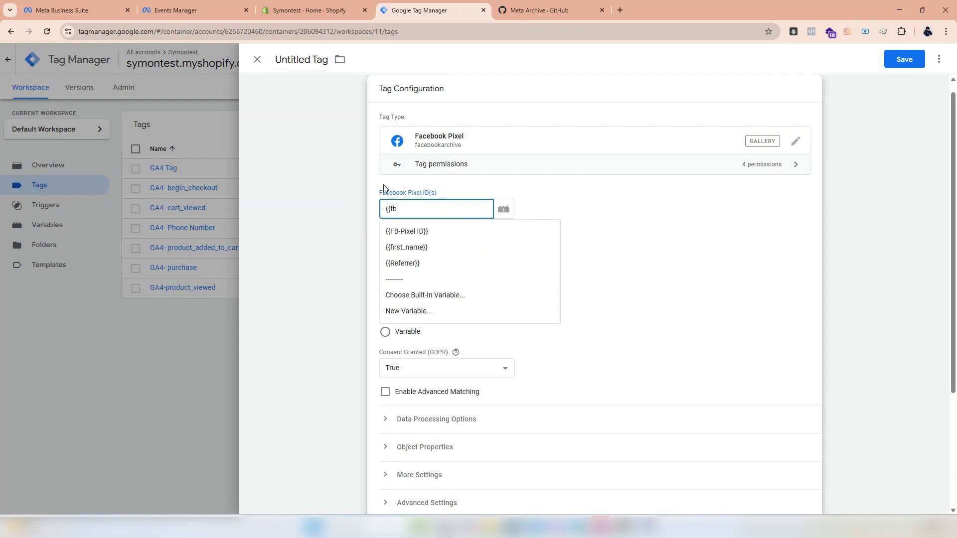
{"action": "left_click", "coordinate": [405, 237]}
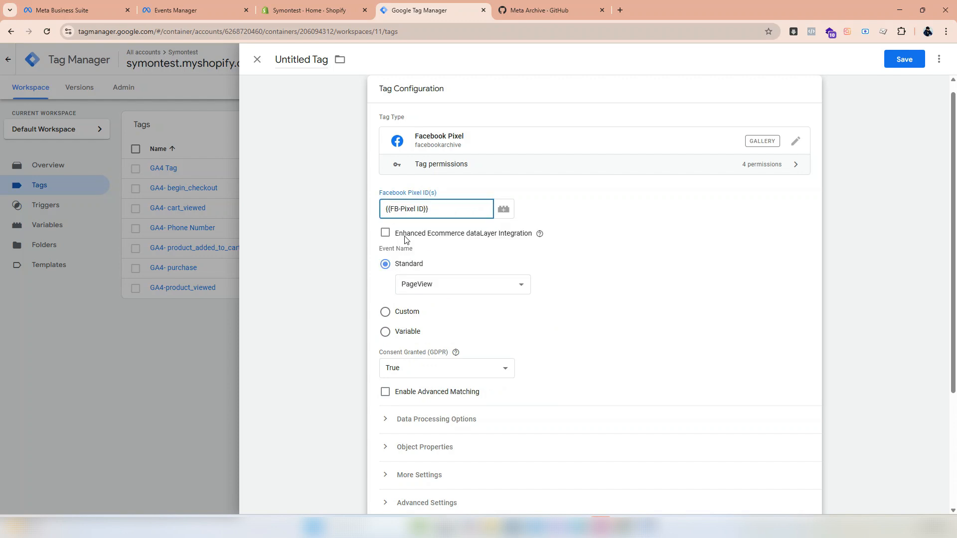
{"action": "scroll", "coordinate": [433, 269], "scroll_direction": "down", "scroll_amount": 1}
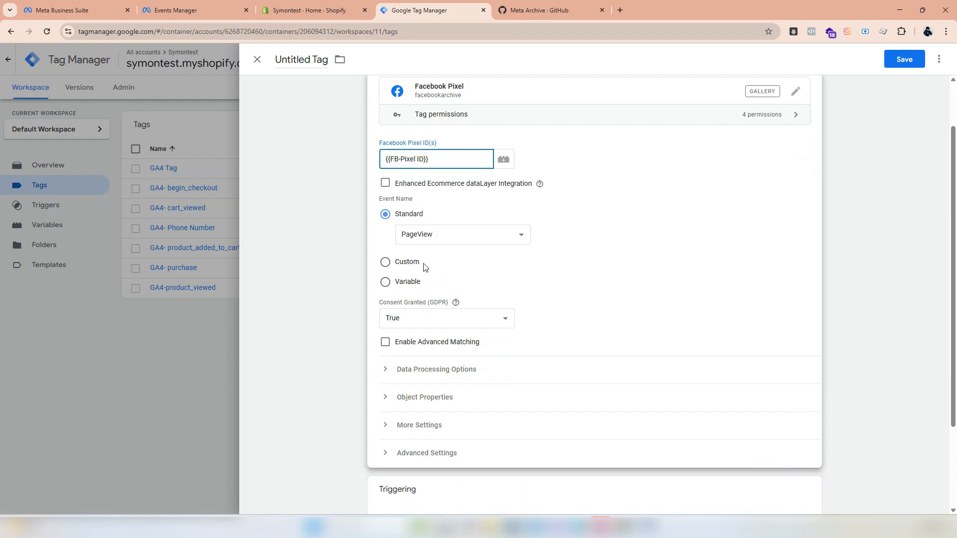
- Set the new Facebook Pixel tag to fire on the All Pages trigger
{"action": "scroll", "coordinate": [427, 257], "scroll_direction": "down", "scroll_amount": 2}
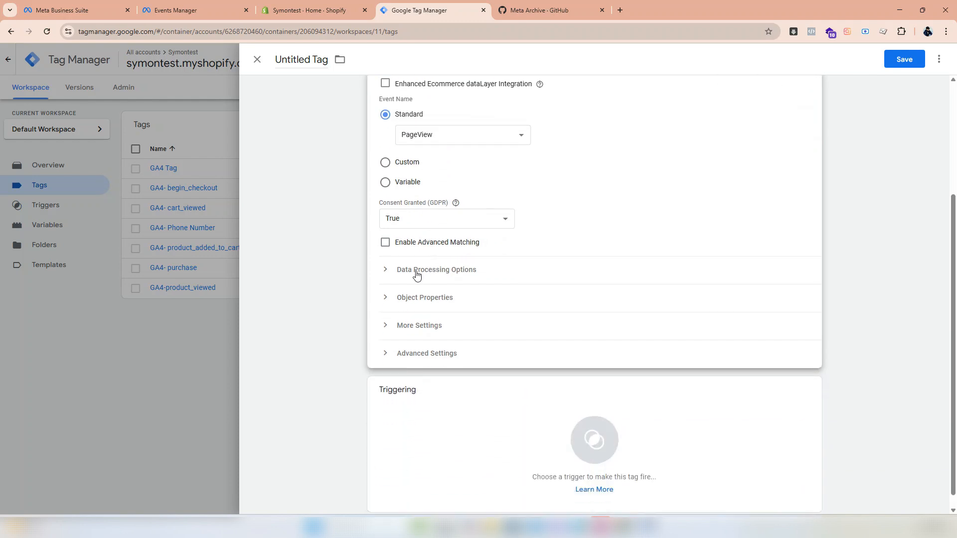
{"action": "scroll", "coordinate": [399, 285], "scroll_direction": "down", "scroll_amount": 1}
{"action": "left_click", "coordinate": [594, 425]}
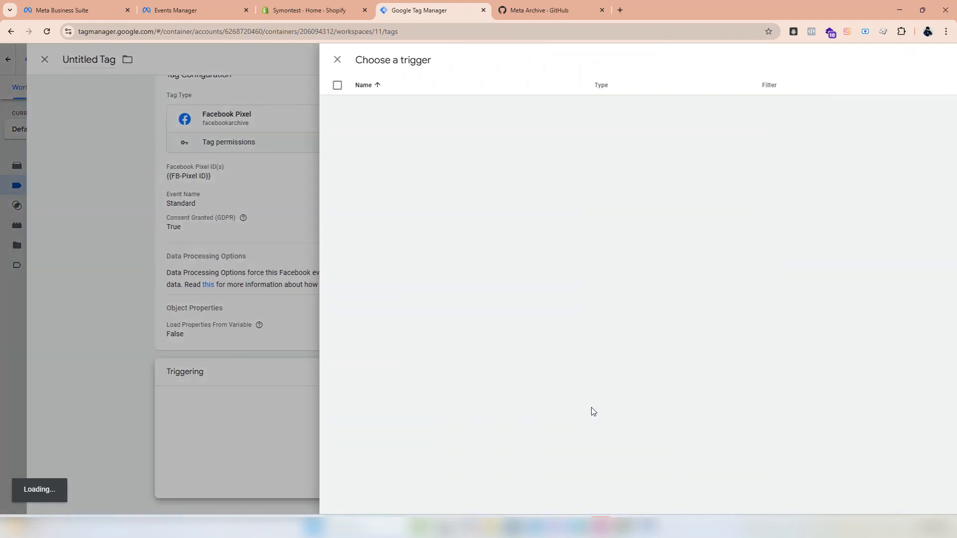
{"action": "left_click", "coordinate": [326, 106]}
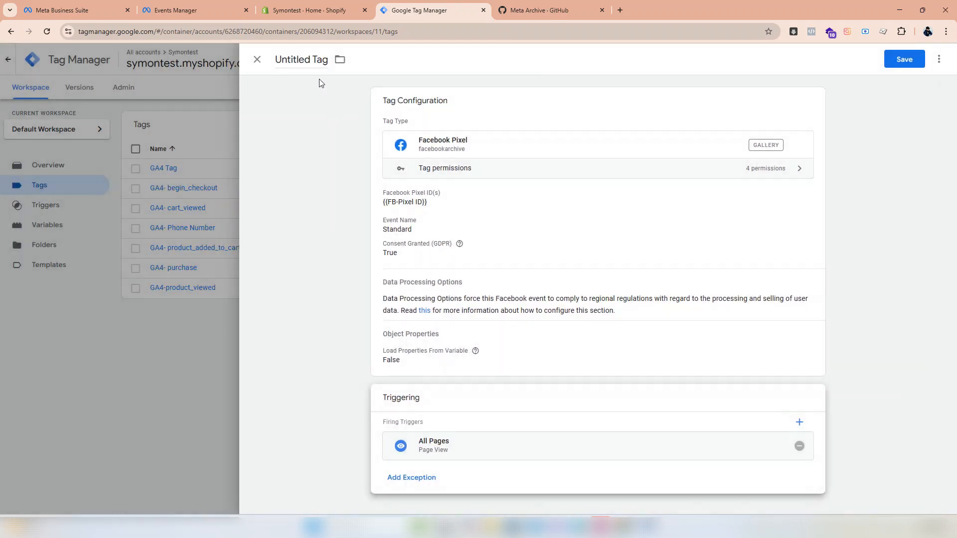
- Name the tag FB-Page View and save it
{"action": "left_click", "coordinate": [327, 61]}
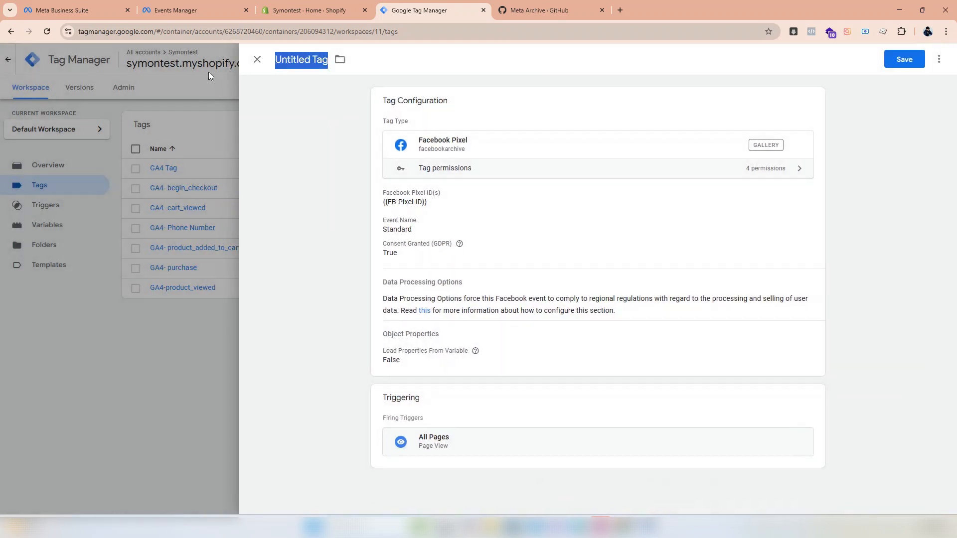
{"action": "type", "text": "FB-"}
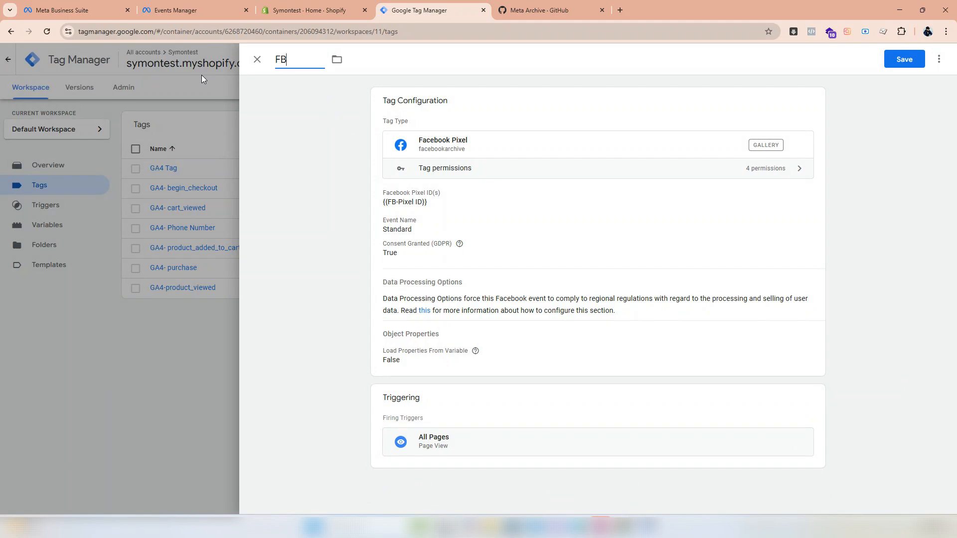
{"action": "type", "text": "Page View"}
{"action": "left_click", "coordinate": [892, 58]}
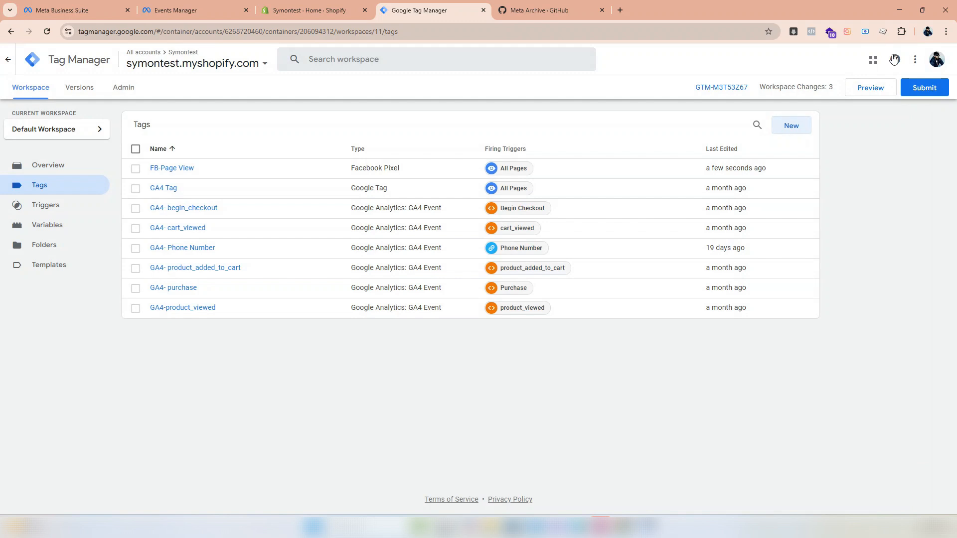
- Make a copy of the FB-Page View tag and name it FB-Add To Cart
{"action": "left_click", "coordinate": [186, 172]}
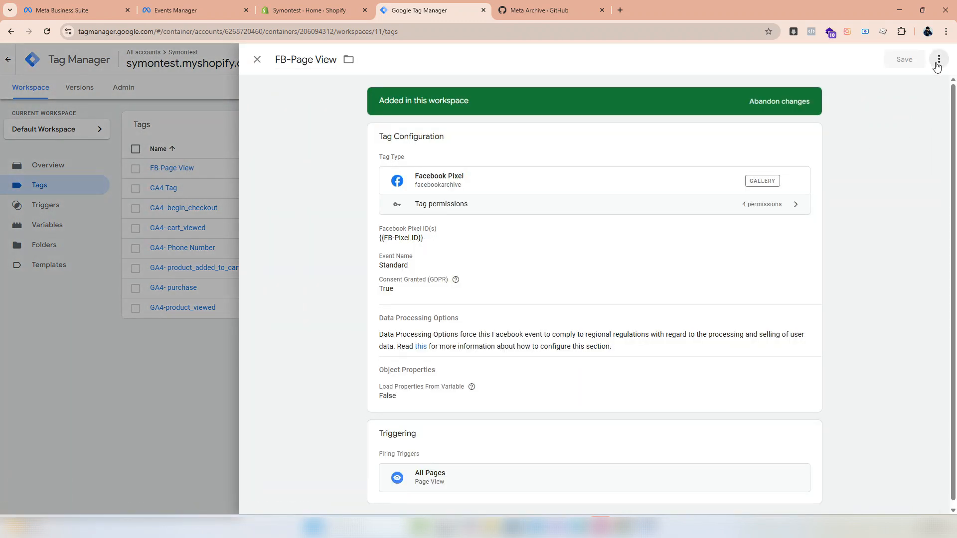
{"action": "left_click", "coordinate": [938, 60]}
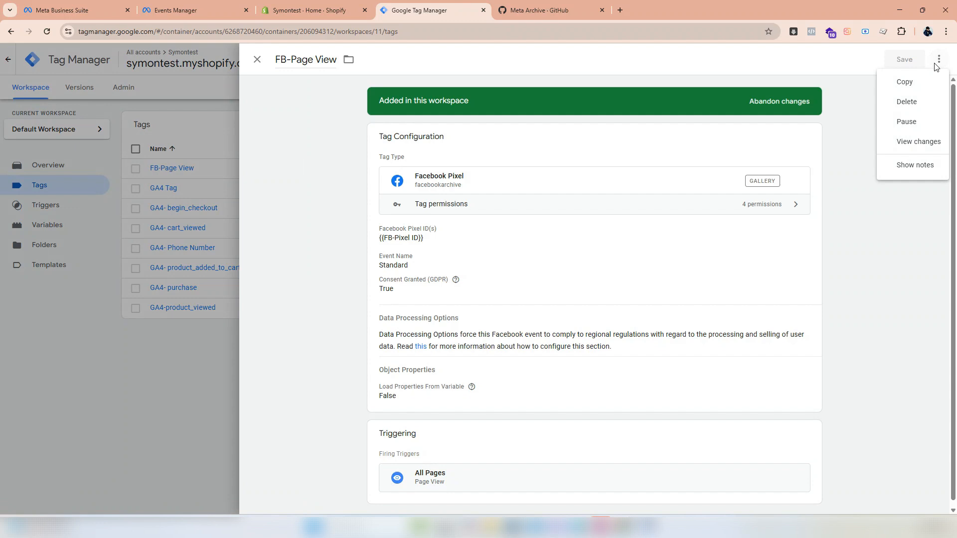
{"action": "left_click", "coordinate": [904, 82]}
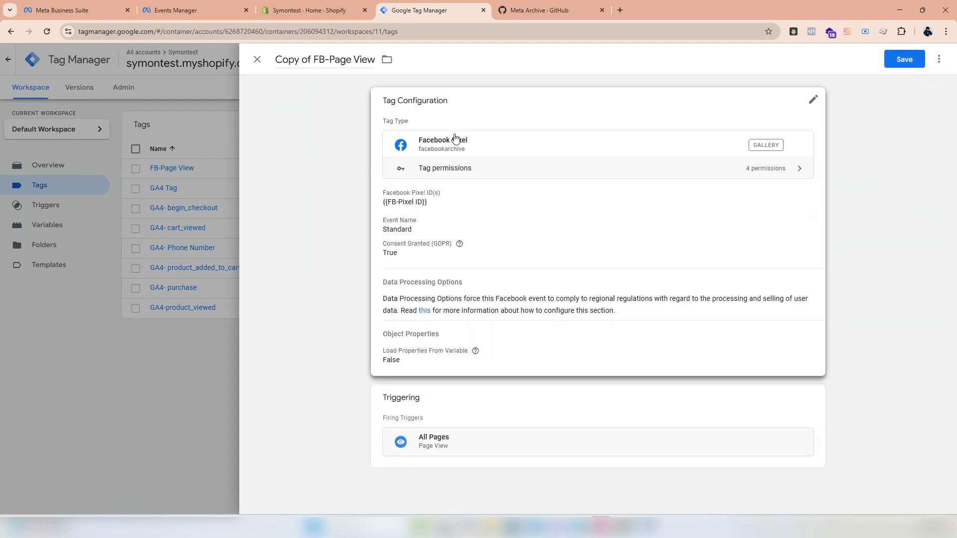
{"action": "type", "text": "A"}
{"action": "left_click_drag", "start_coordinate": [376, 59], "coordinate": [274, 59]}
{"action": "type", "text": "dd To Cart"}
{"action": "key", "text": "BackSpace"}
- Set the FB-Add To Cart tag's standard event name to AddToCart
{"action": "left_click", "coordinate": [534, 273]}
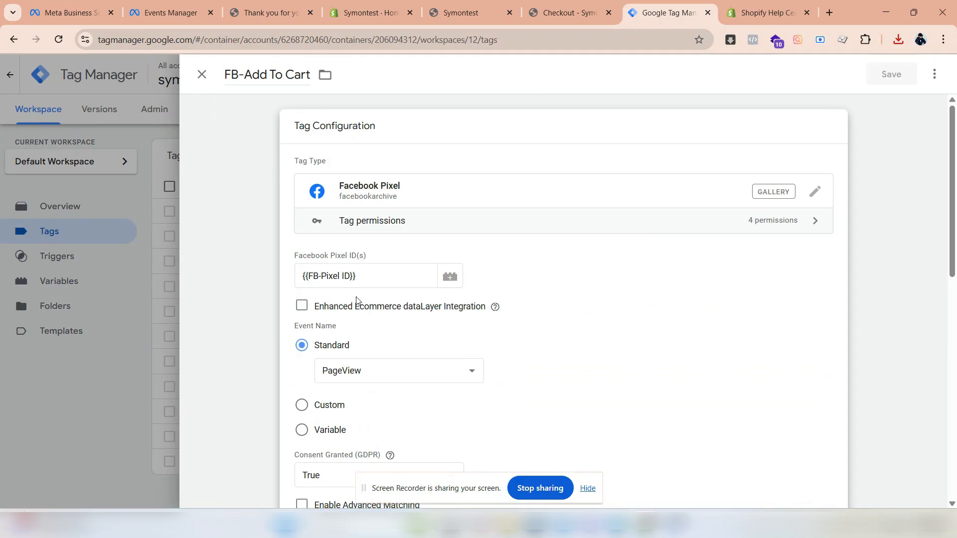
{"action": "scroll", "coordinate": [375, 314], "scroll_direction": "down", "scroll_amount": 1}
{"action": "left_click", "coordinate": [374, 314]}
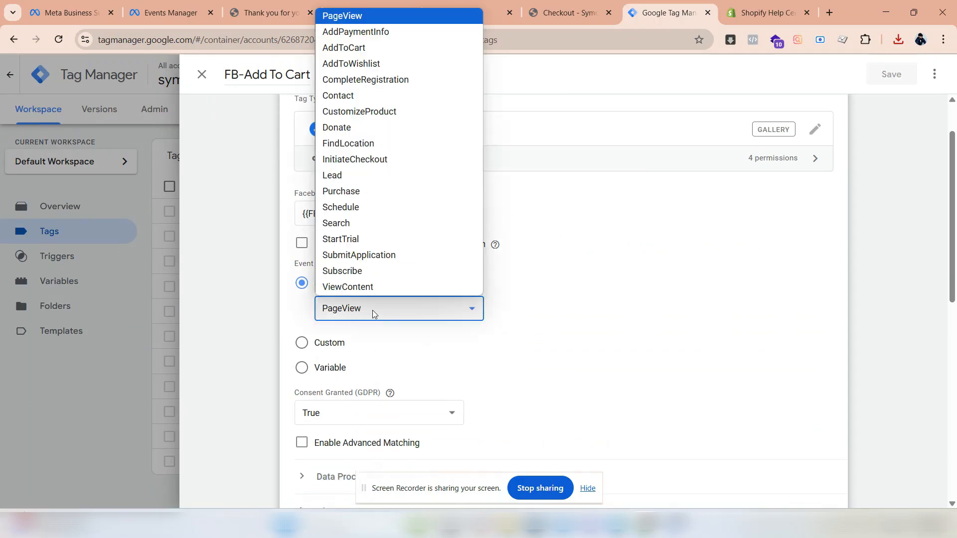
{"action": "left_click", "coordinate": [357, 50]}
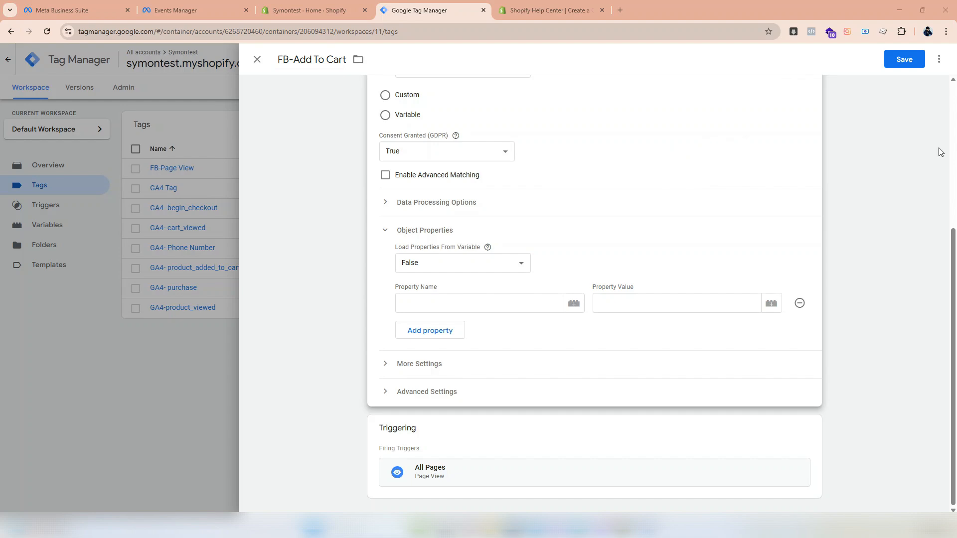
- Copy product_title from the product_added_to_cart code on Shopify's help page into the tag's first object property, with the value {{product_title}}
{"action": "left_click", "coordinate": [566, 5]}
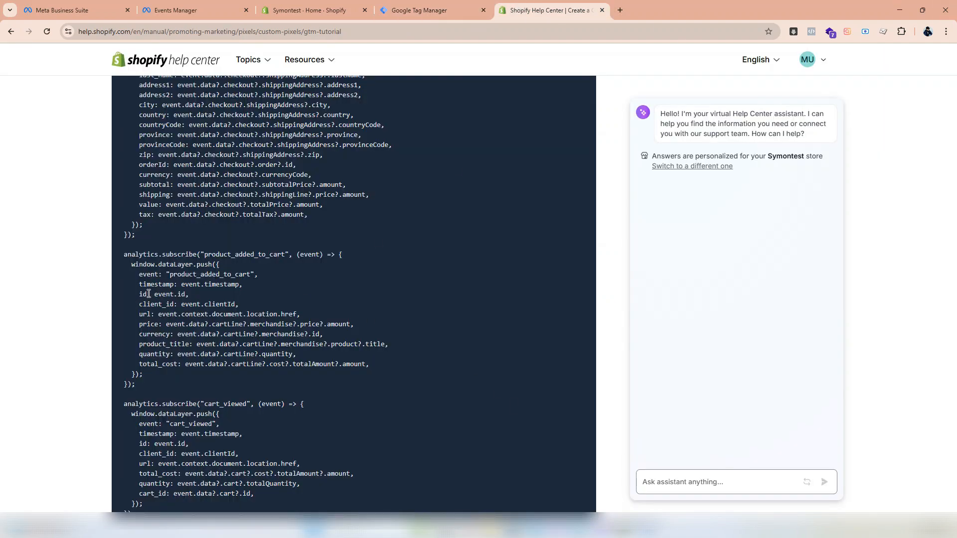
{"action": "scroll", "coordinate": [148, 294], "scroll_direction": "down", "scroll_amount": 1}
{"action": "double_click", "coordinate": [169, 295]}
{"action": "key", "text": "ctrl+c"}
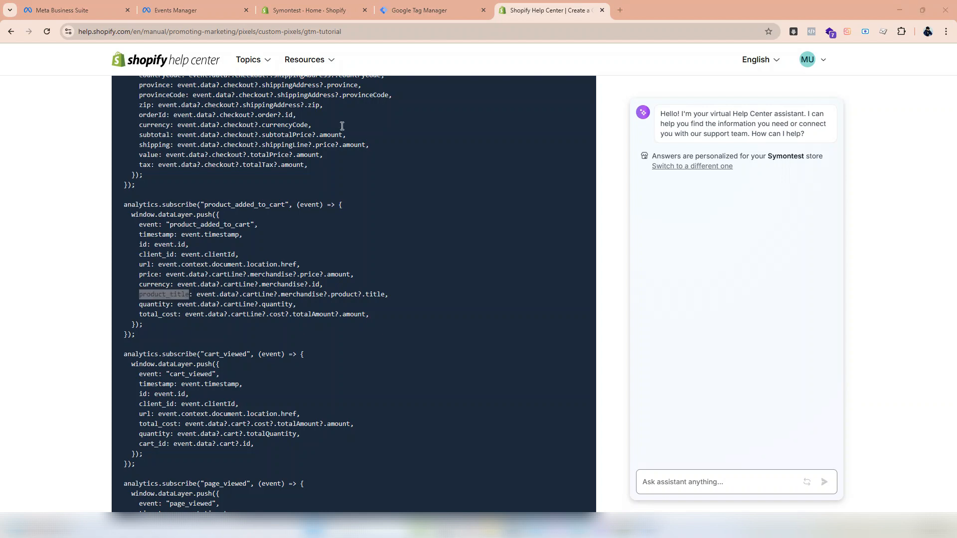
{"action": "left_click", "coordinate": [419, 10]}
{"action": "left_click", "coordinate": [423, 303]}
{"action": "key", "text": "ctrl+v"}
{"action": "key", "text": "Tab"}
{"action": "type", "text": "{{p"}
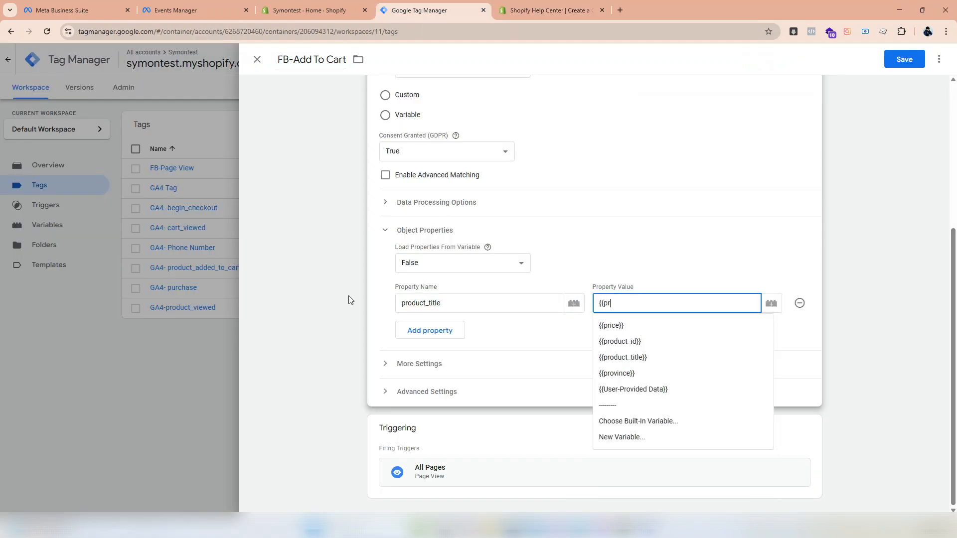
{"action": "left_click", "coordinate": [623, 359]}
- Add a second object property using quantity from Shopify's code with the value {{quantity}}, and start a third property row
{"action": "left_click", "coordinate": [451, 331]}
{"action": "left_click", "coordinate": [522, 10]}
{"action": "double_click", "coordinate": [153, 305]}
{"action": "key", "text": "ctrl+c"}
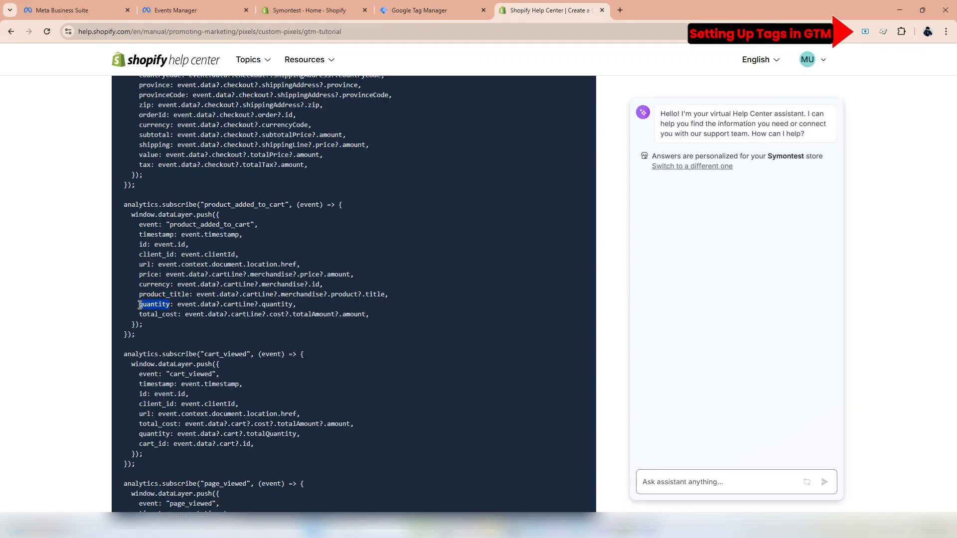
{"action": "left_click", "coordinate": [421, 10]}
{"action": "key", "text": "ctrl+v"}
{"action": "left_click", "coordinate": [614, 327]}
{"action": "type", "text": "{{q"}
{"action": "left_click", "coordinate": [623, 344]}
{"action": "left_click", "coordinate": [438, 354]}
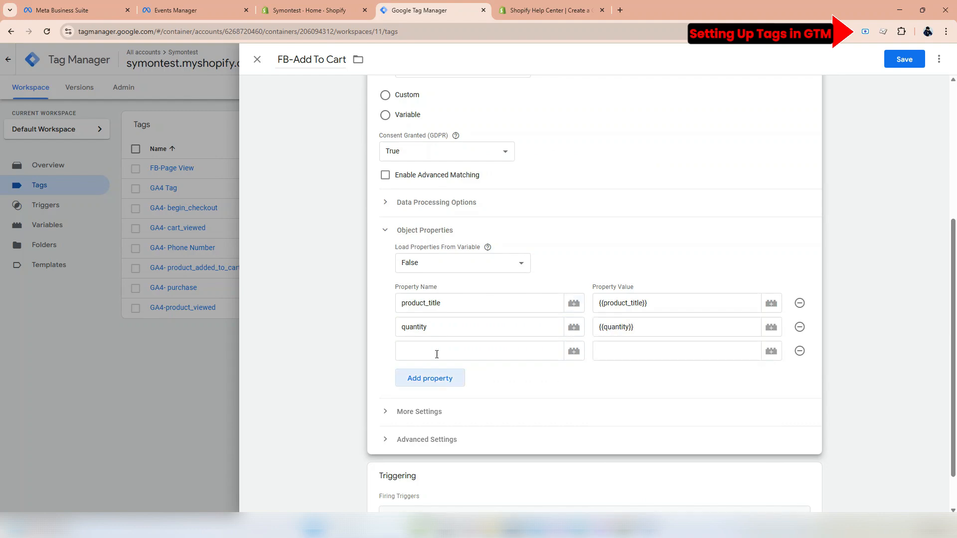
{"action": "left_click", "coordinate": [548, 9]}
{"action": "left_click_drag", "start_coordinate": [177, 314], "coordinate": [140, 313]}
{"action": "key", "text": "ctrl+c"}
{"action": "left_click", "coordinate": [422, 10]}
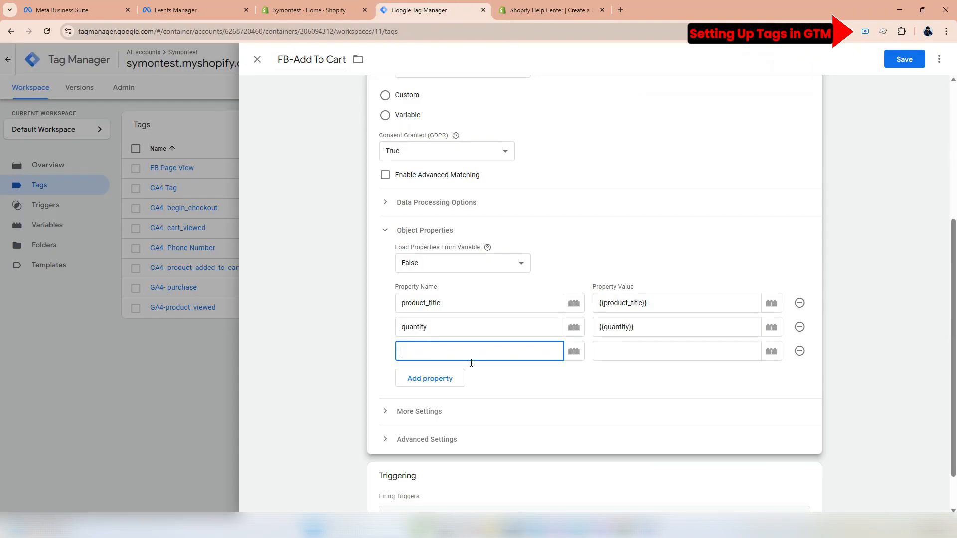
- Name the third object property Value and assign it the {{price}} variable
{"action": "type", "text": "Value"}
{"action": "key", "text": "Tab"}
{"action": "type", "text": "{{pr"}
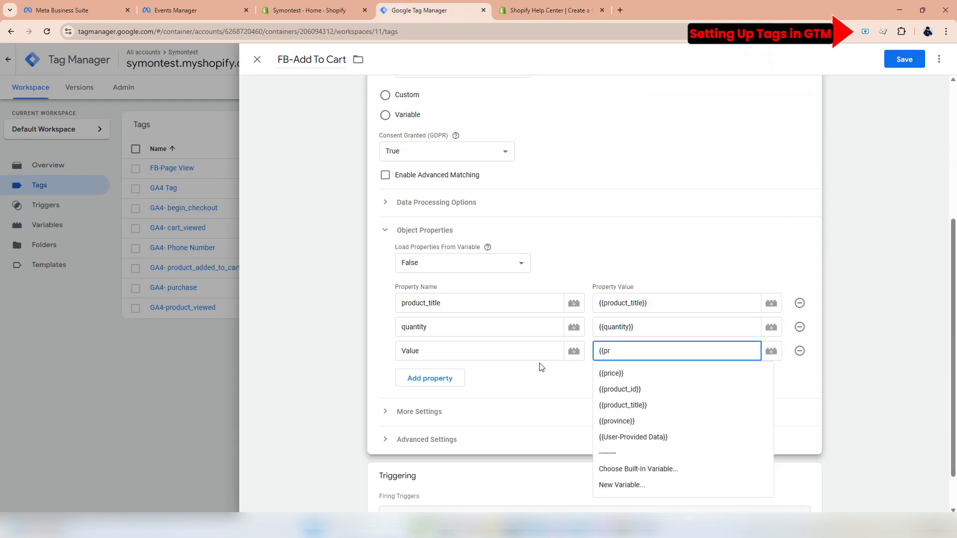
{"action": "key", "text": "Down"}
{"action": "key", "text": "Return"}
- Add a currency object property to the FB-Add To Cart tag with the value {{currency}}
{"action": "left_click", "coordinate": [548, 8]}
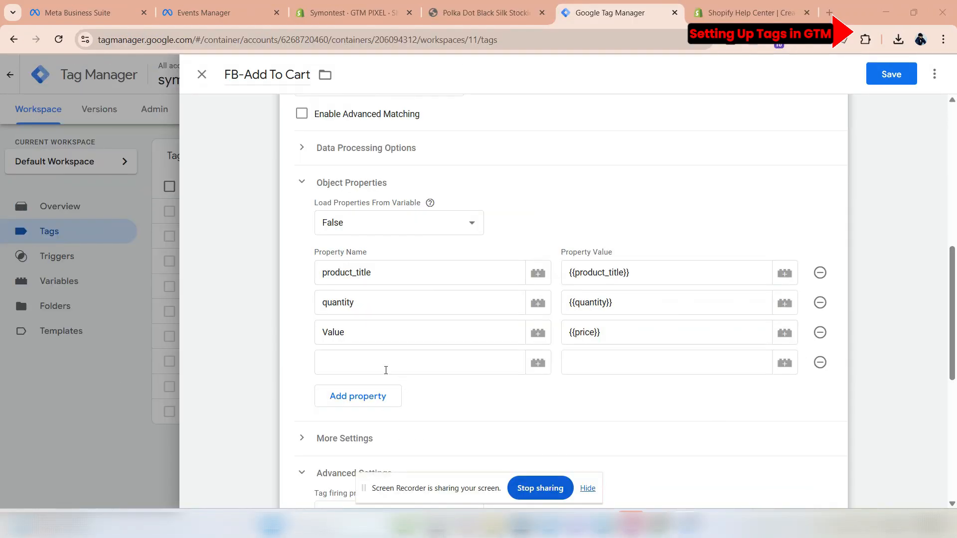
{"action": "left_click", "coordinate": [382, 367]}
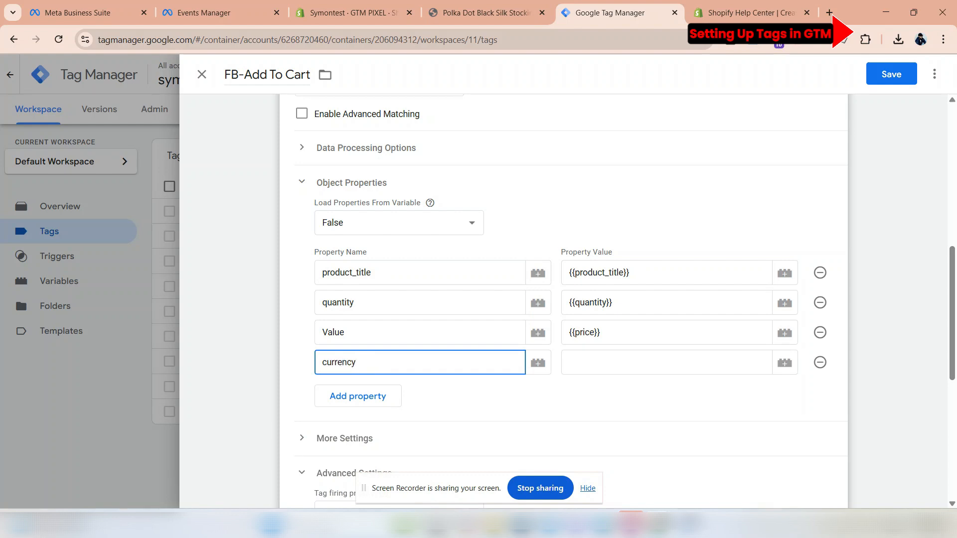
{"action": "left_click", "coordinate": [653, 367]}
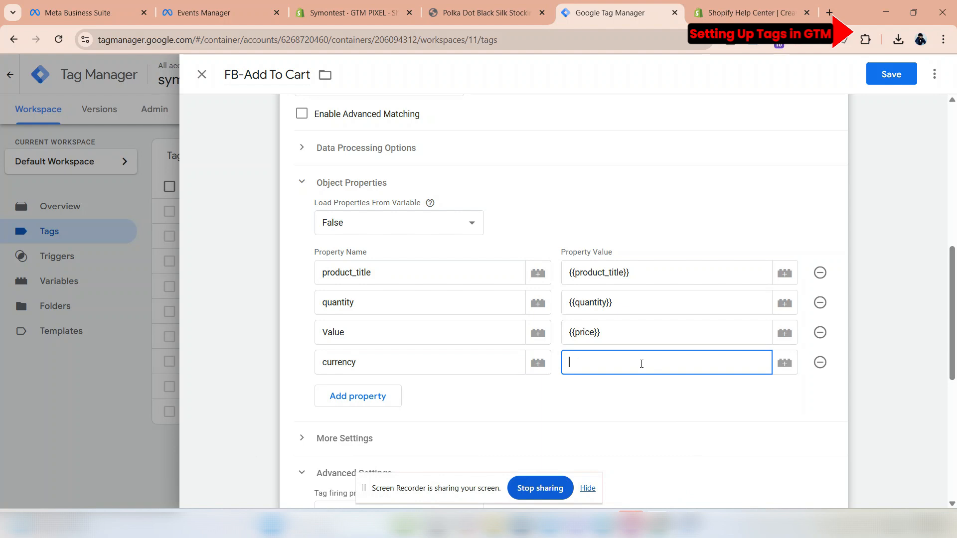
{"action": "type", "text": "{{c"}
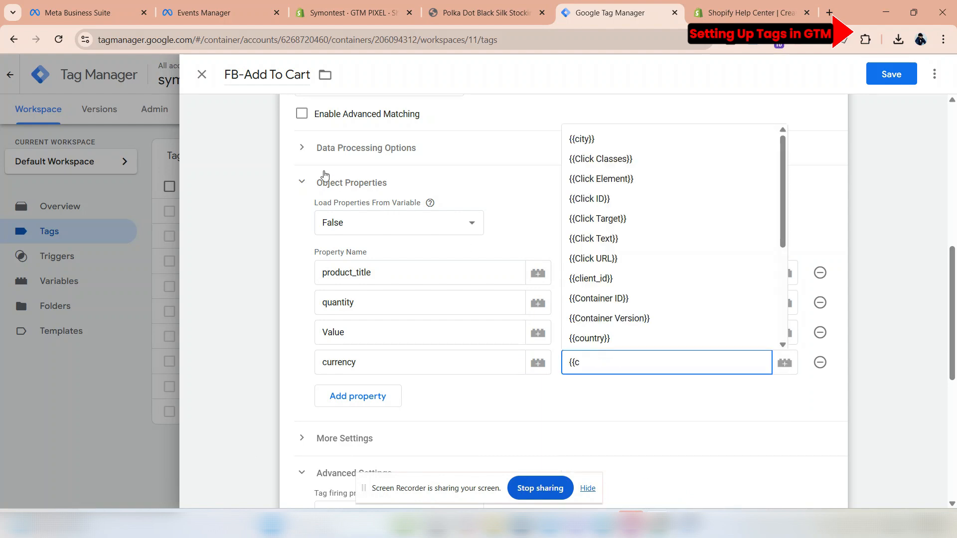
{"action": "type", "text": "urr"}
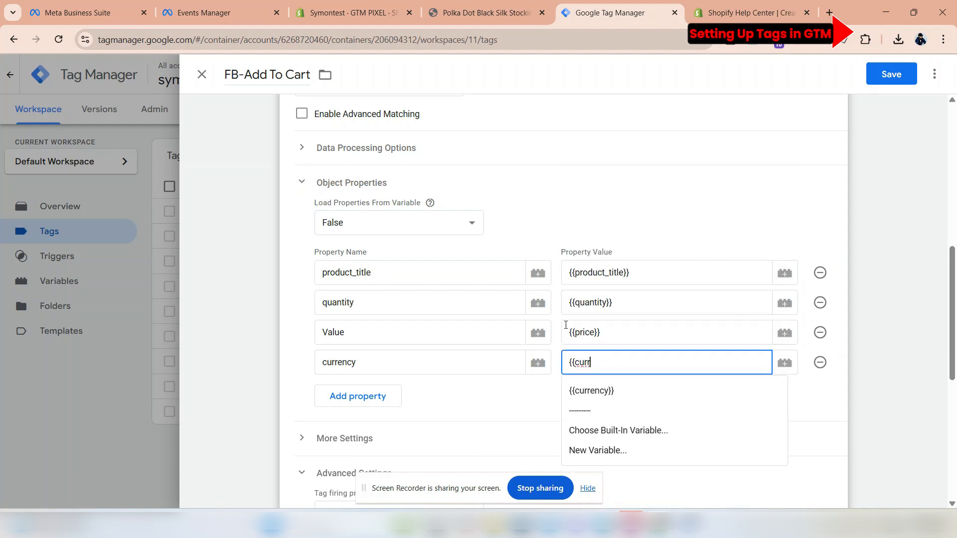
{"action": "left_click", "coordinate": [614, 396]}
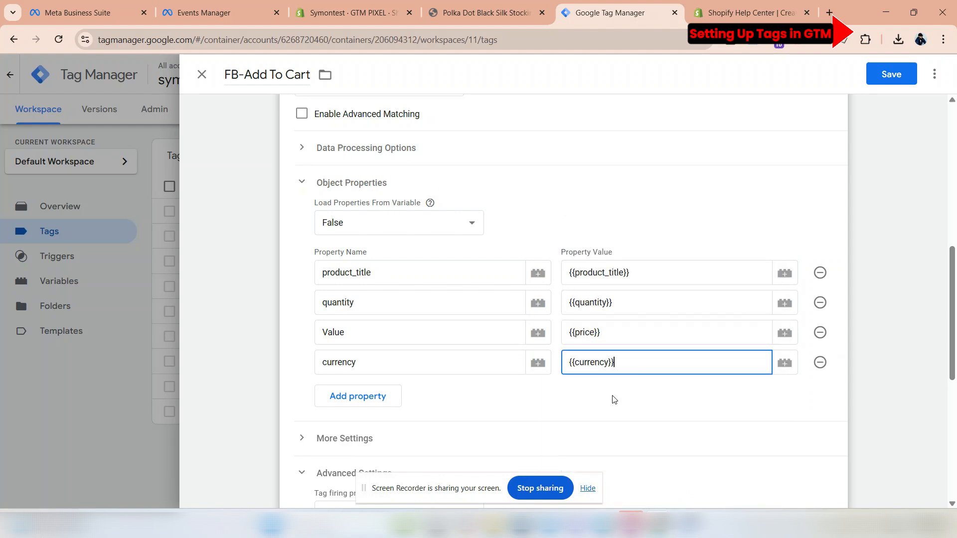
- Add another object property row and search the variable types for an event type for a new variable
{"action": "left_click", "coordinate": [376, 411]}
{"action": "left_click", "coordinate": [372, 398]}
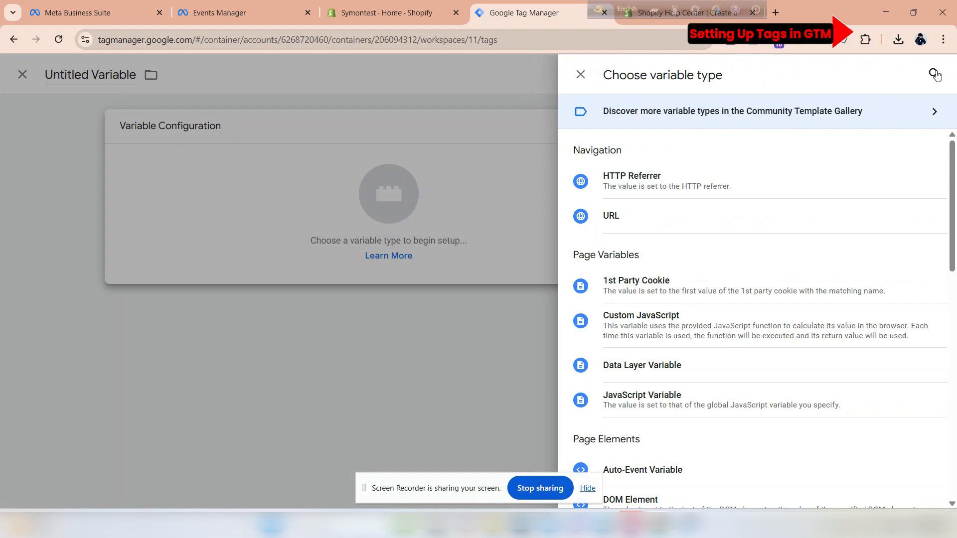
{"action": "type", "text": "Eve"}
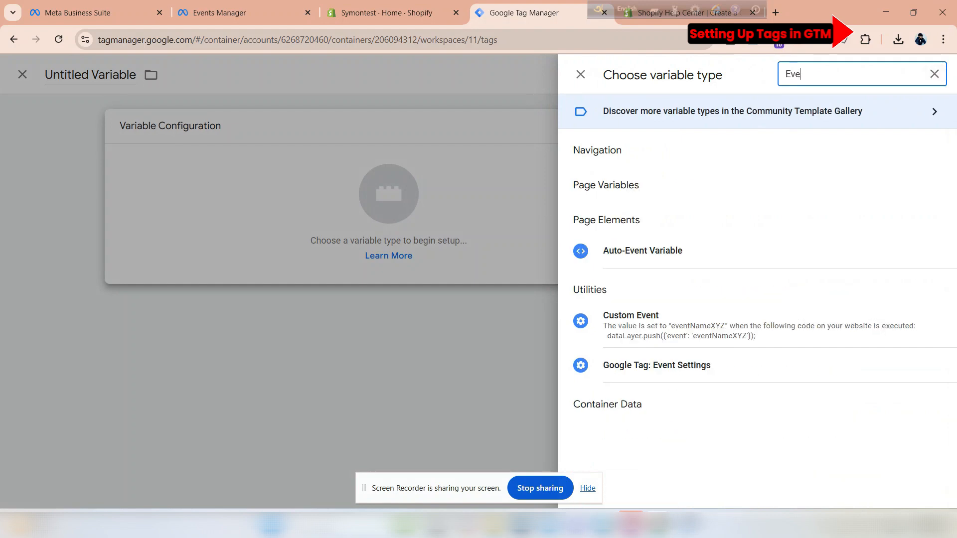
{"action": "type", "text": "nt ID"}
{"action": "left_click", "coordinate": [934, 74]}
- Search the Community Template Gallery for "Event" and add the Event Id template by mbaersch as the new variable's type
{"action": "left_click", "coordinate": [877, 110]}
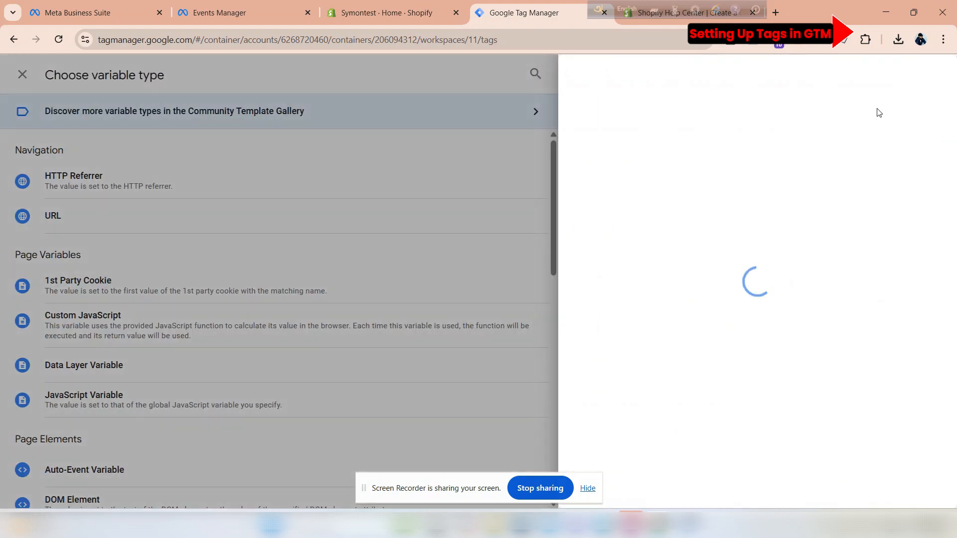
{"action": "left_click", "coordinate": [928, 75]}
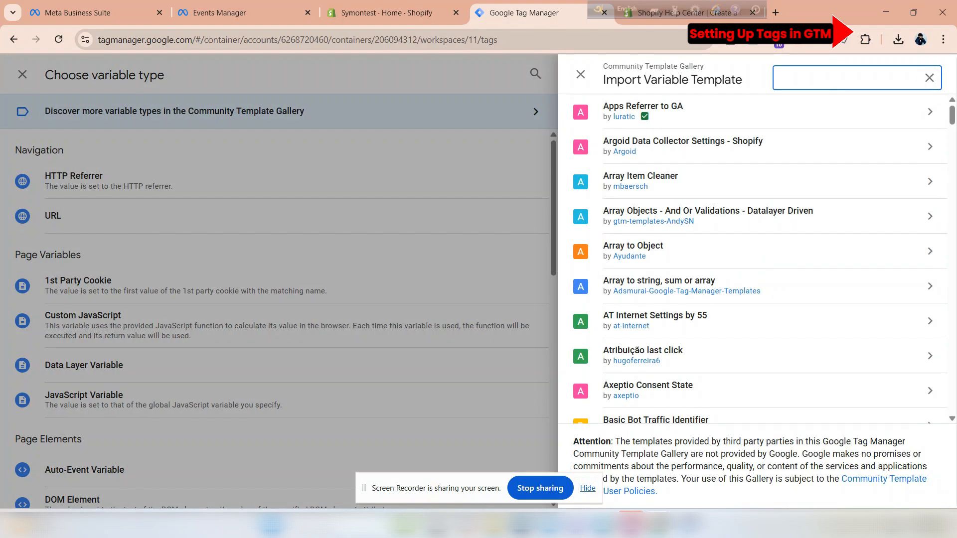
{"action": "type", "text": "Event"}
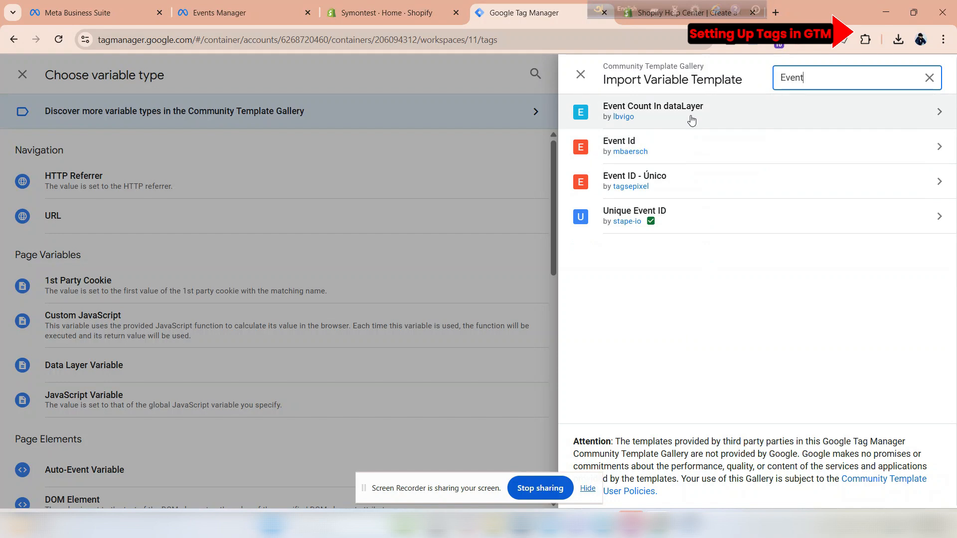
{"action": "left_click", "coordinate": [619, 144]}
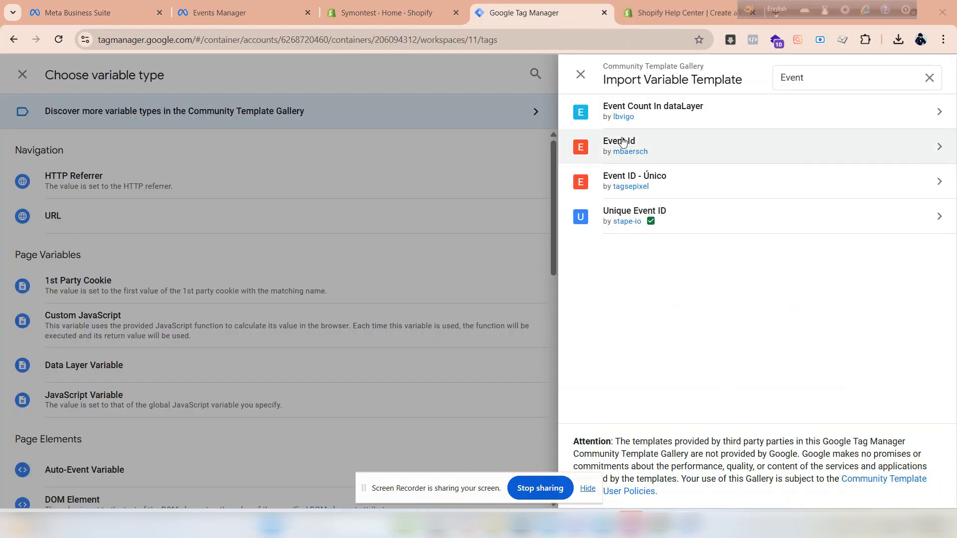
{"action": "left_click", "coordinate": [863, 74]}
{"action": "left_click", "coordinate": [644, 303]}
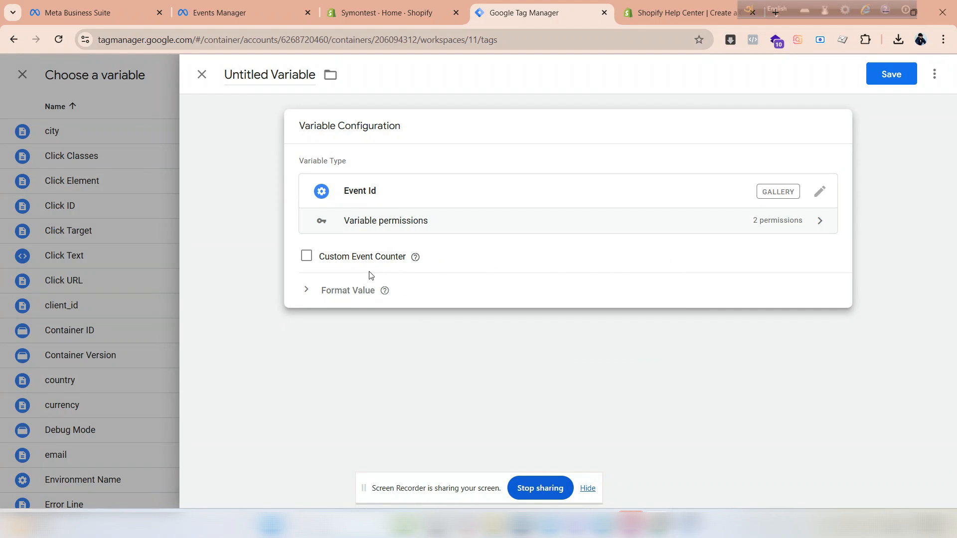
- Name the new variable Event ID and save it
{"action": "left_click", "coordinate": [225, 75]}
{"action": "key", "text": "ctrl+a"}
{"action": "type", "text": "event"}
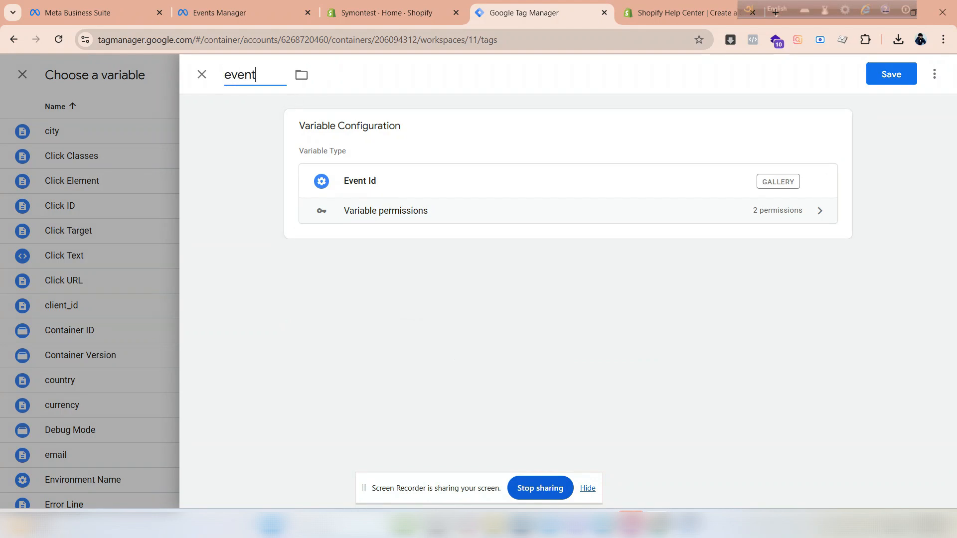
{"action": "key", "text": "BackSpace"}
{"action": "key", "text": "BackSpace"}
{"action": "key", "text": "BackSpace"}
{"action": "key", "text": "BackSpace"}
{"action": "key", "text": "BackSpace"}
{"action": "type", "text": "Event ID"}
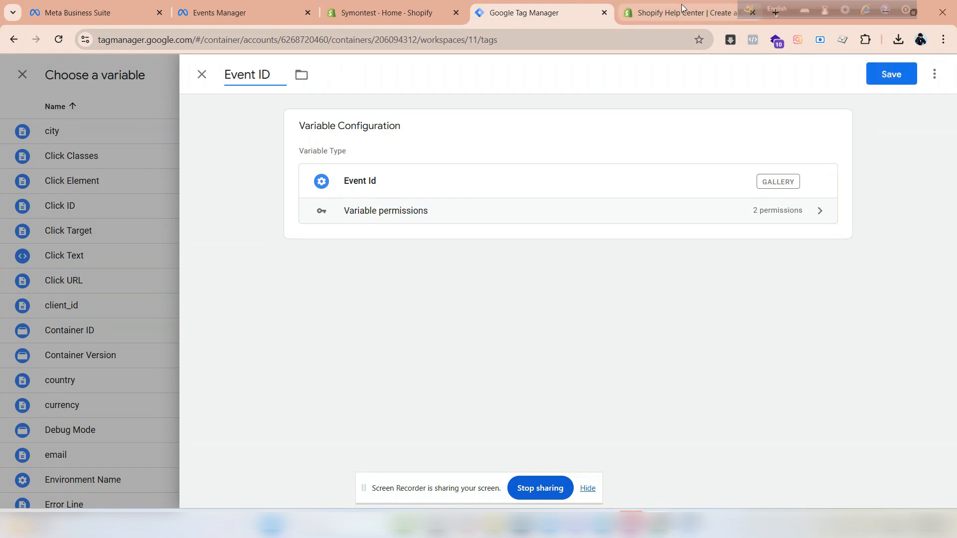
{"action": "left_click", "coordinate": [891, 74]}
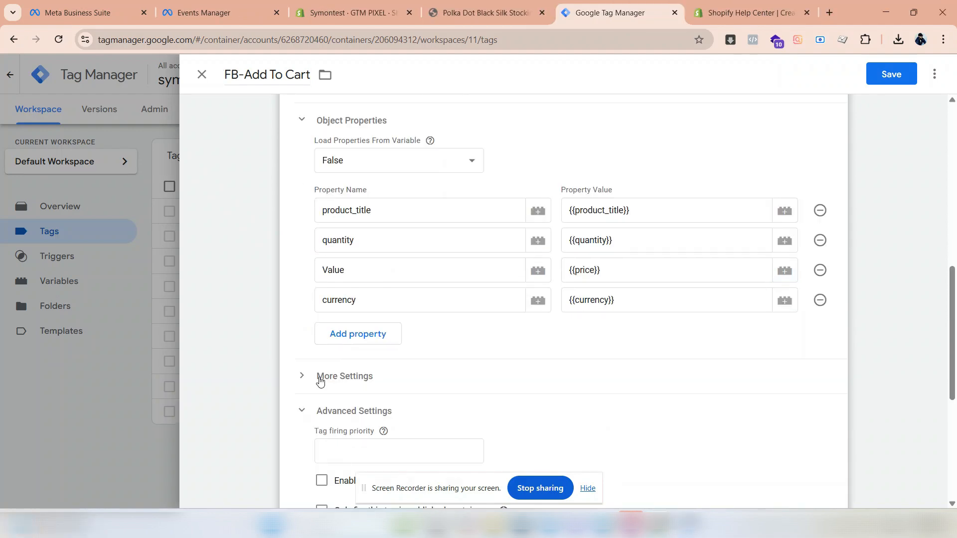
- Set the Event ID under More Settings of the FB-Add To Cart tag to {{Event ID}}
{"action": "left_click", "coordinate": [321, 382]}
{"action": "scroll", "coordinate": [329, 377], "scroll_direction": "down", "scroll_amount": 2}
{"action": "left_click", "coordinate": [468, 333]}
{"action": "left_click", "coordinate": [202, 75]}
{"action": "left_click", "coordinate": [357, 333]}
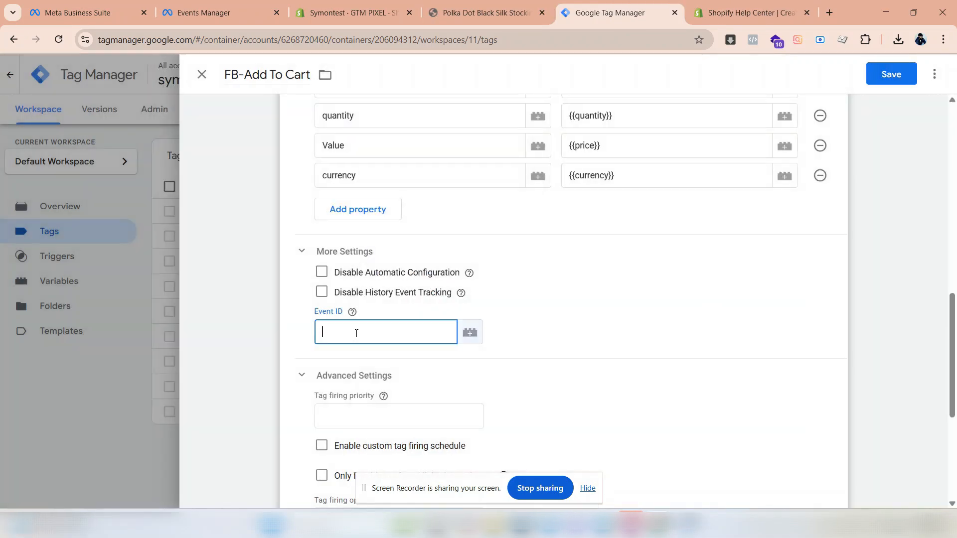
{"action": "type", "text": "{{eve"}
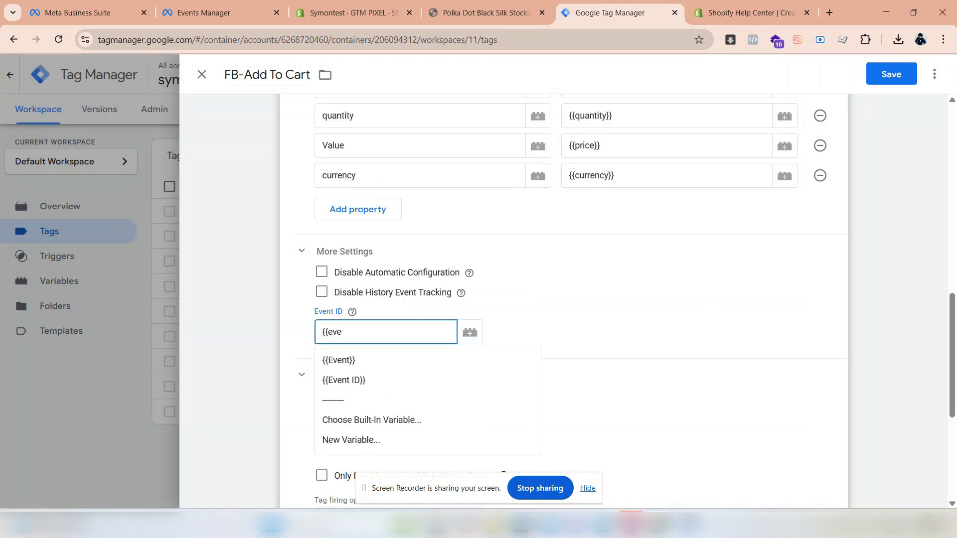
{"action": "left_click", "coordinate": [344, 380]}
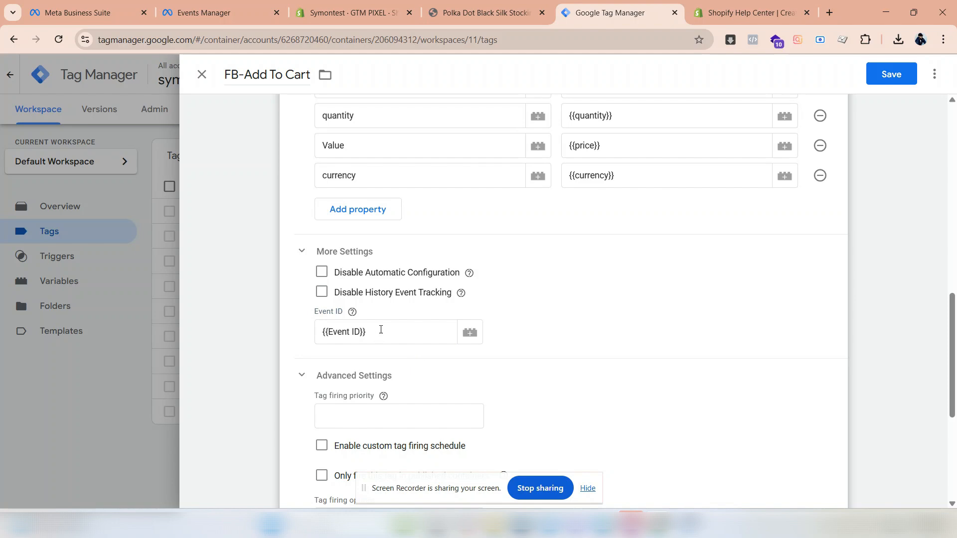
- Set the FB-Add To Cart tag's firing option in the advanced settings to Once per page
{"action": "scroll", "coordinate": [382, 329], "scroll_direction": "down", "scroll_amount": 2}
{"action": "left_click", "coordinate": [305, 254]}
{"action": "left_click", "coordinate": [335, 356]}
{"action": "scroll", "coordinate": [343, 331], "scroll_direction": "down", "scroll_amount": 4}
{"action": "left_click", "coordinate": [360, 274]}
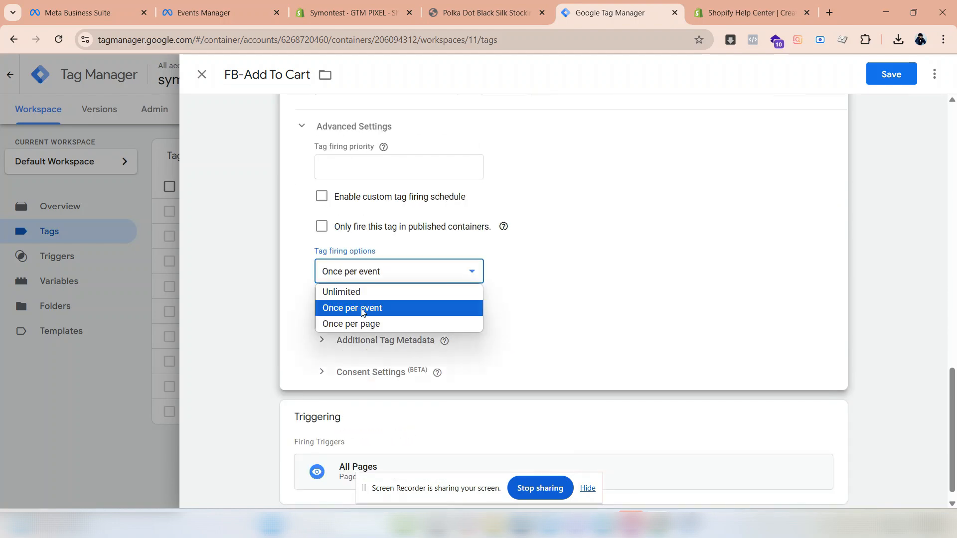
{"action": "left_click", "coordinate": [363, 323]}
{"action": "scroll", "coordinate": [299, 314], "scroll_direction": "down", "scroll_amount": 1}
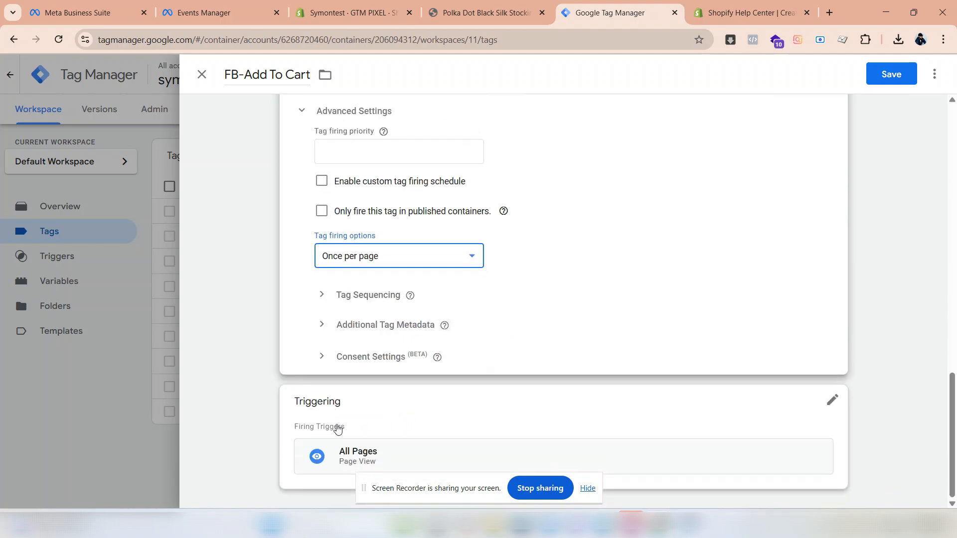
- Replace the tag's All Pages trigger with the product_added_to_cart custom event trigger and save the tag
{"action": "left_click", "coordinate": [832, 399]}
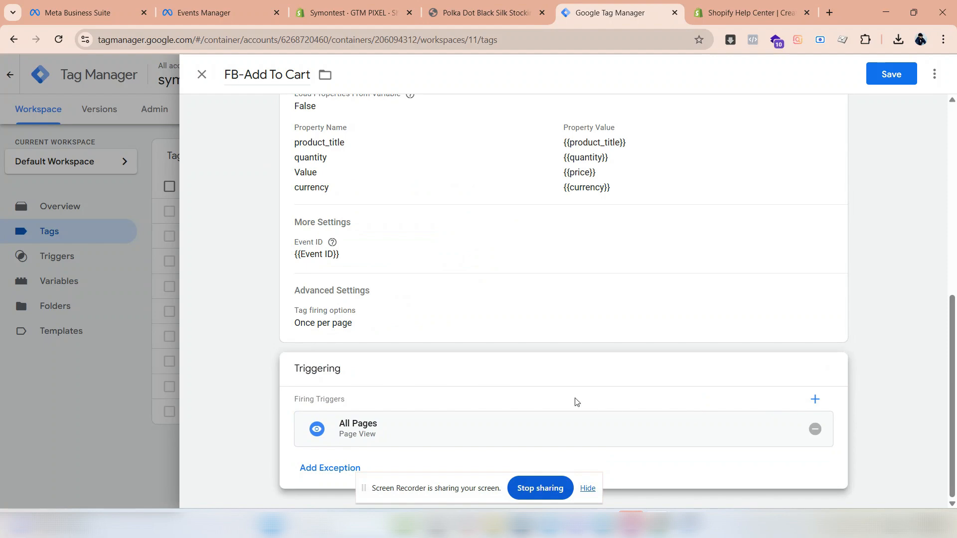
{"action": "left_click", "coordinate": [812, 429]}
{"action": "left_click", "coordinate": [581, 401]}
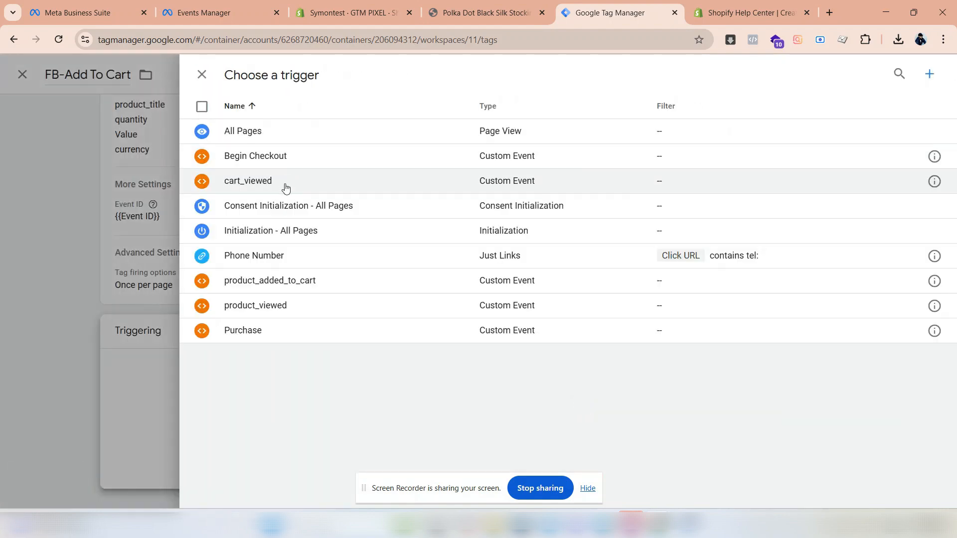
{"action": "left_click", "coordinate": [279, 282]}
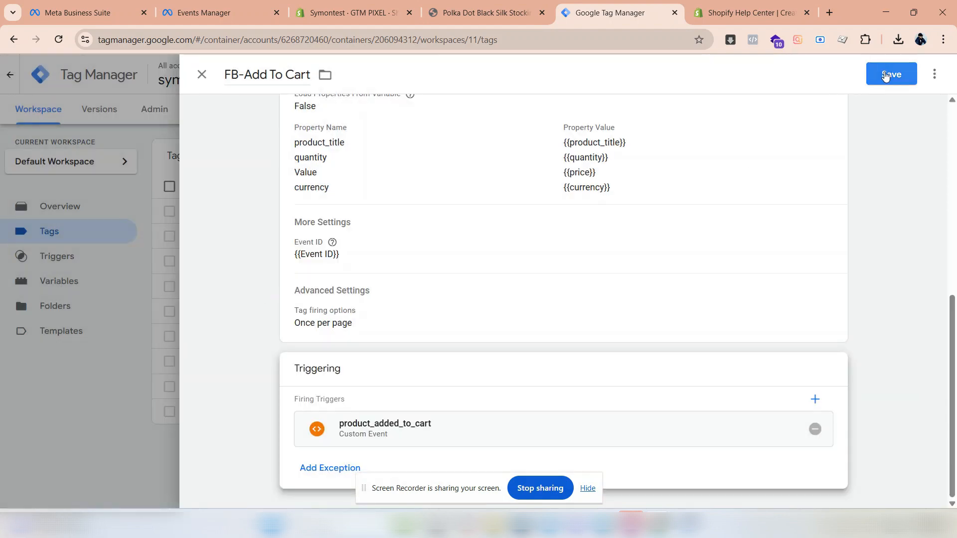
{"action": "left_click", "coordinate": [885, 75]}
- Open the saved FB-Add To Cart tag, make a copy of it and open the copy's configuration for editing
{"action": "left_click", "coordinate": [309, 211]}
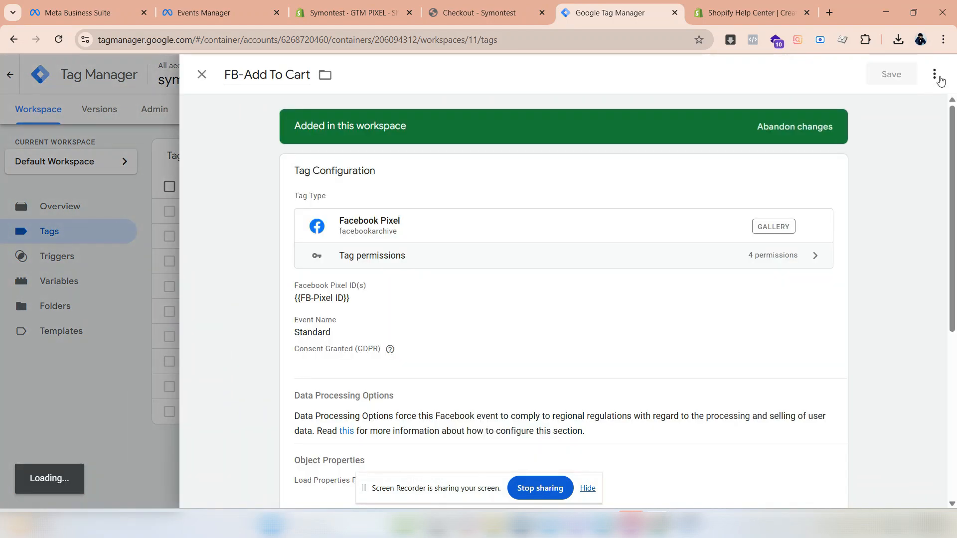
{"action": "left_click", "coordinate": [935, 74]}
{"action": "left_click", "coordinate": [917, 105]}
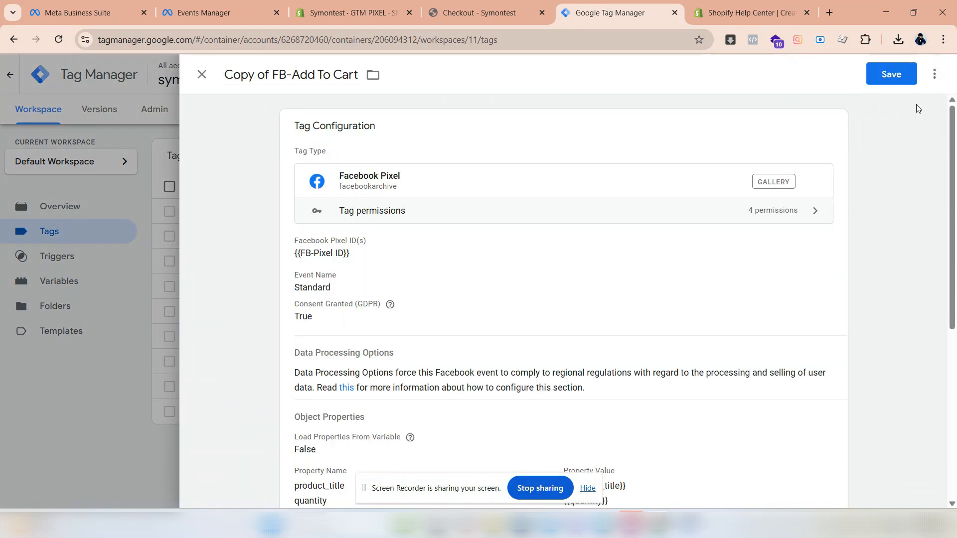
{"action": "scroll", "coordinate": [414, 269], "scroll_direction": "down", "scroll_amount": 3}
{"action": "left_click", "coordinate": [418, 275]}
- Rename the copied tag FB-Begin Checkout
{"action": "left_click_drag", "start_coordinate": [269, 75], "coordinate": [223, 78]}
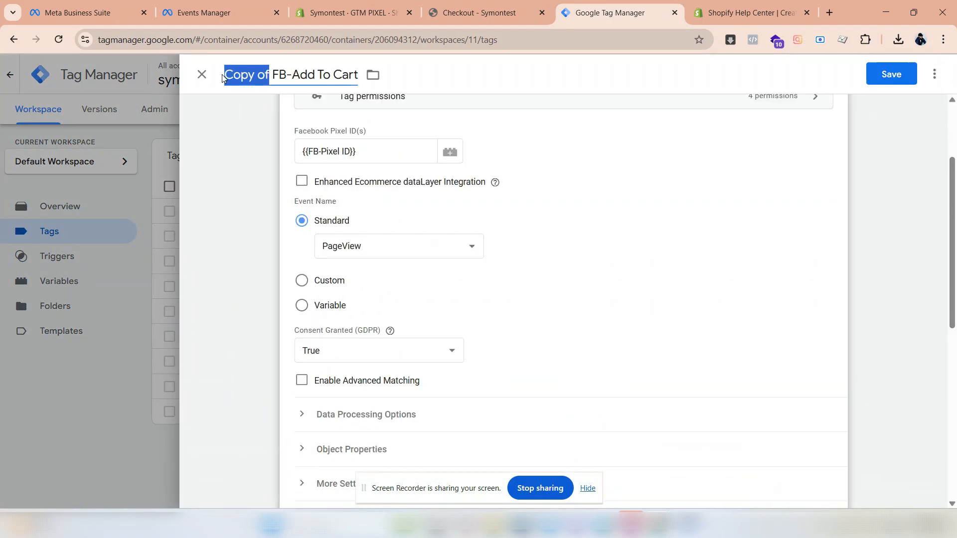
{"action": "key", "text": "BackSpace"}
{"action": "left_click_drag", "start_coordinate": [314, 75], "coordinate": [251, 74]}
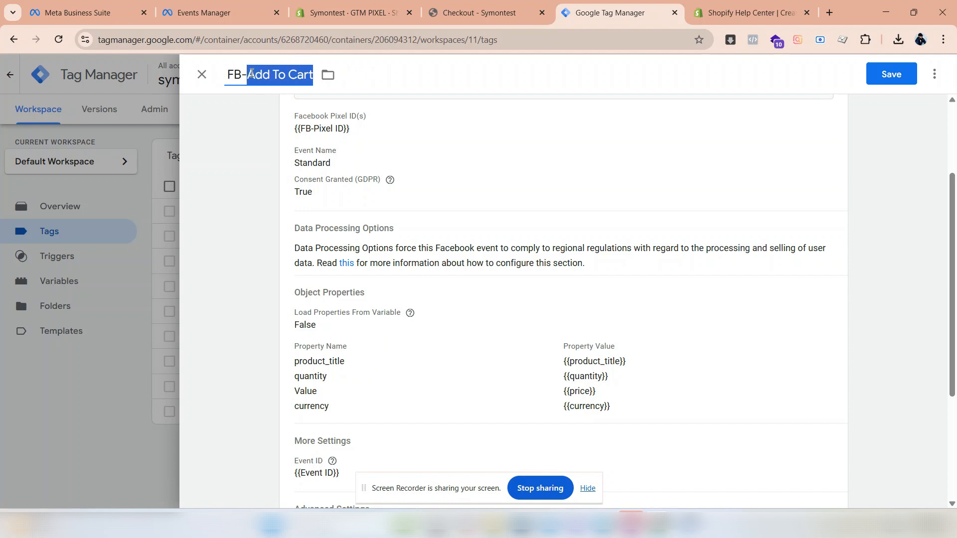
{"action": "type", "text": "BE"}
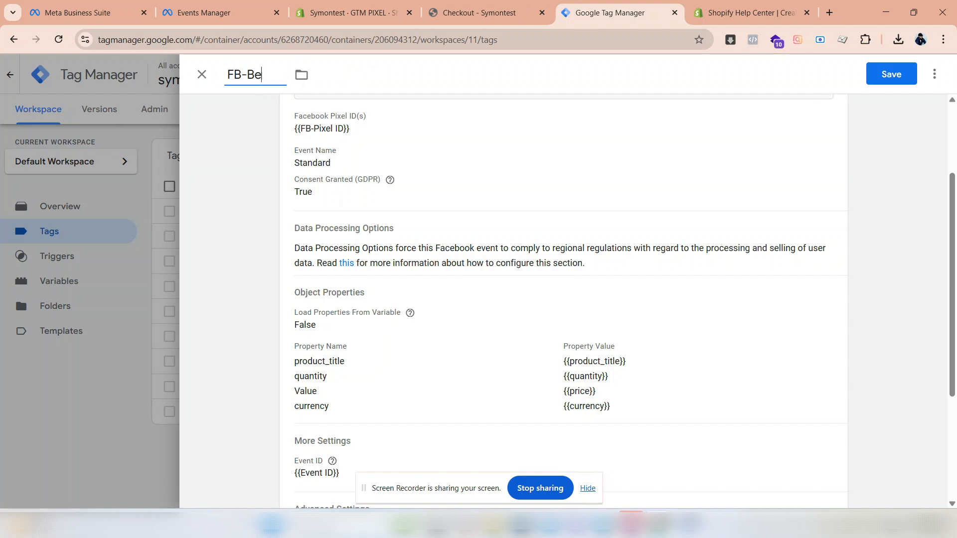
{"action": "type", "text": "gin Checkout"}
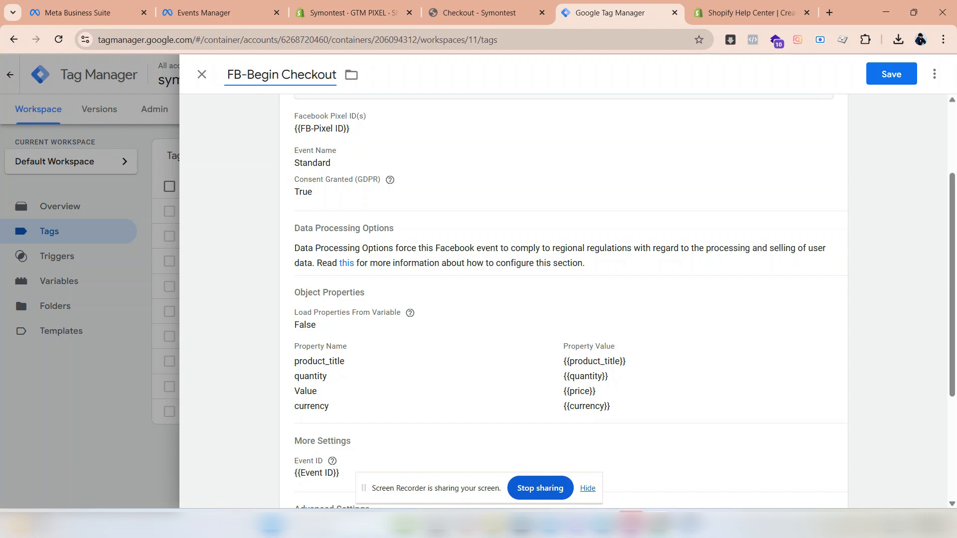
- Set the standard event name of the FB-Begin Checkout tag to InitiateCheckout
{"action": "left_click", "coordinate": [410, 313]}
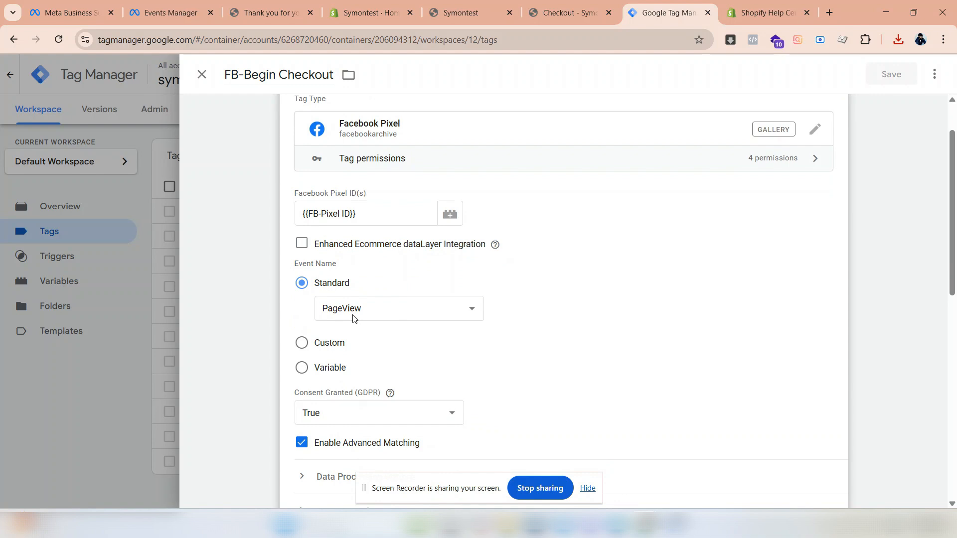
{"action": "left_click", "coordinate": [353, 314]}
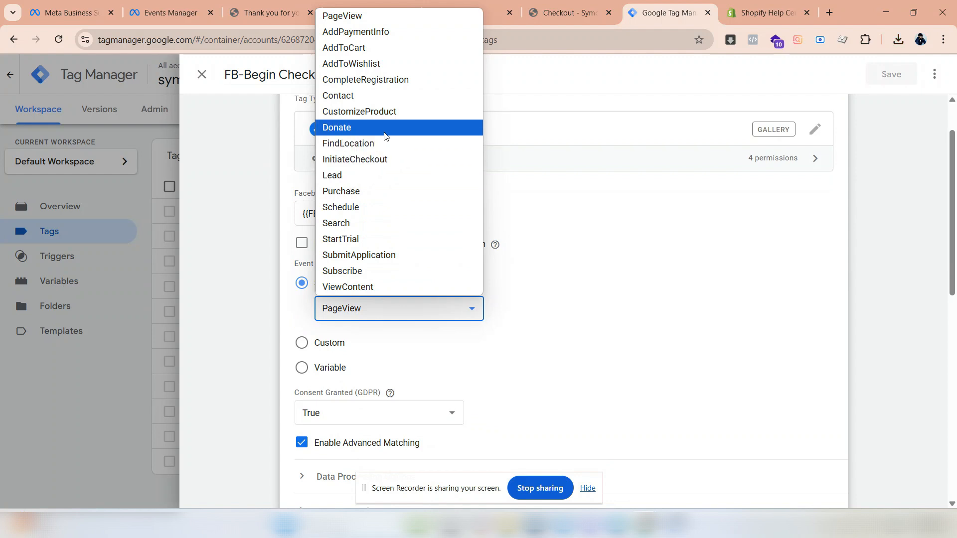
{"action": "left_click", "coordinate": [383, 159]}
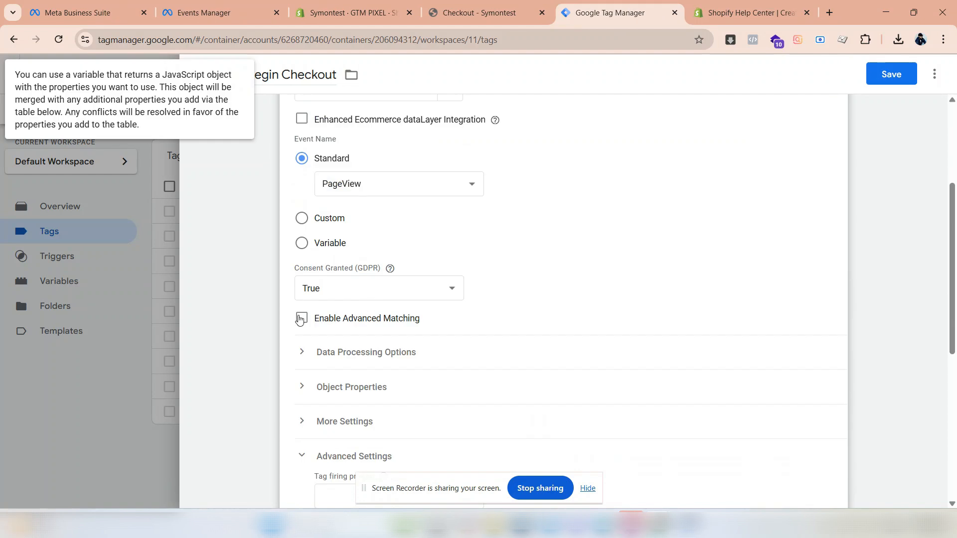
- Enable advanced matching and add a First Name customer information parameter with the value {{first_name}}
{"action": "left_click", "coordinate": [302, 353]}
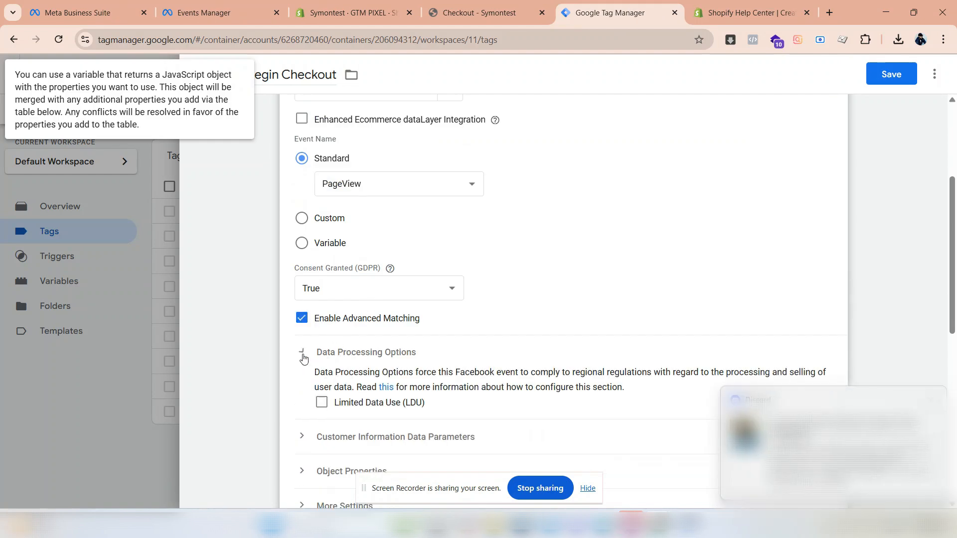
{"action": "left_click", "coordinate": [302, 352]}
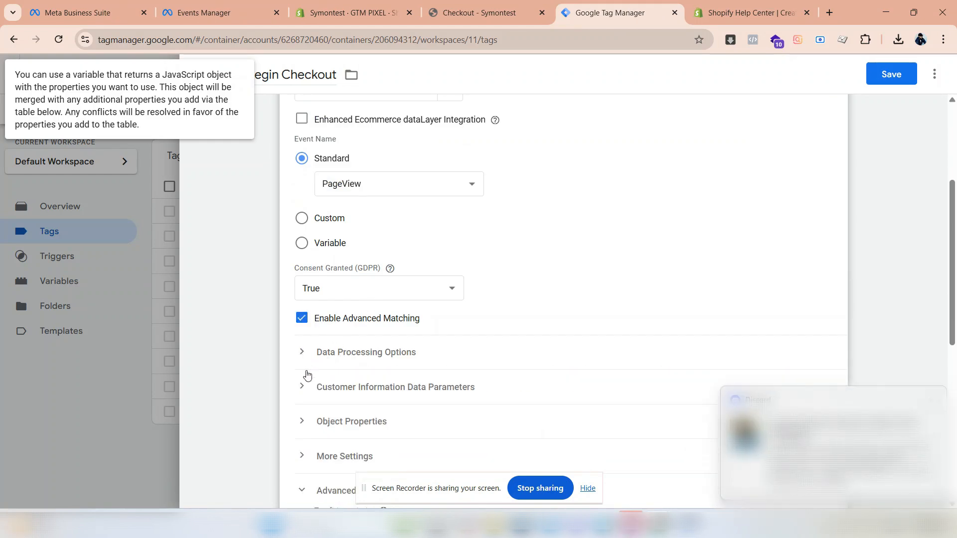
{"action": "left_click", "coordinate": [307, 390]}
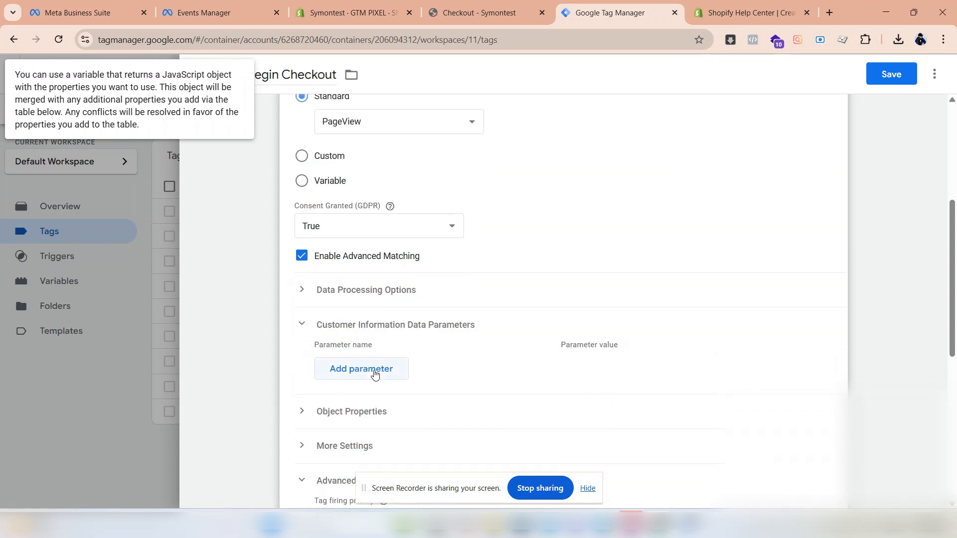
{"action": "left_click", "coordinate": [363, 367]}
{"action": "left_click", "coordinate": [429, 364]}
{"action": "left_click", "coordinate": [357, 264]}
{"action": "left_click", "coordinate": [577, 364]}
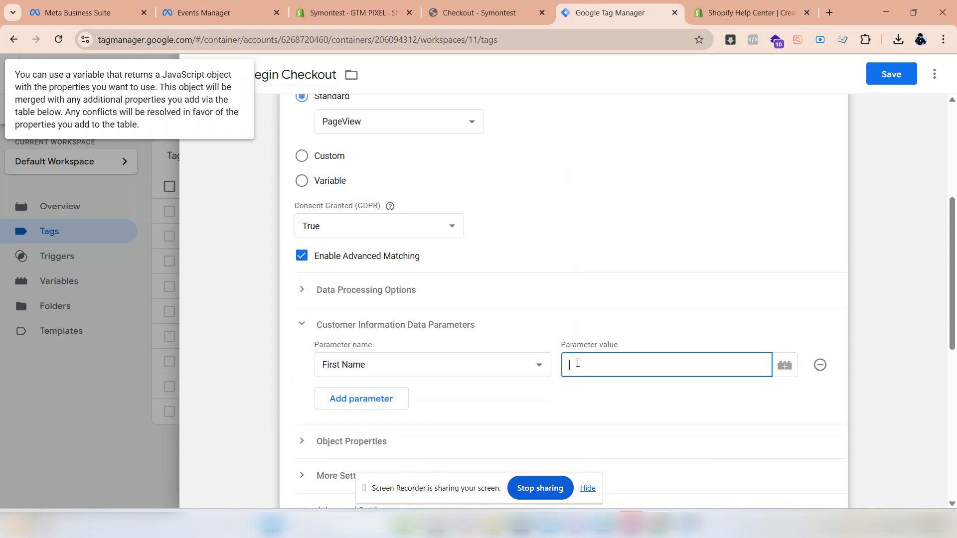
{"action": "type", "text": "{{fir"}
{"action": "left_click", "coordinate": [583, 393]}
- Add a Last Name customer information parameter with the value {{last_name}}
{"action": "left_click", "coordinate": [406, 403]}
{"action": "left_click", "coordinate": [406, 396]}
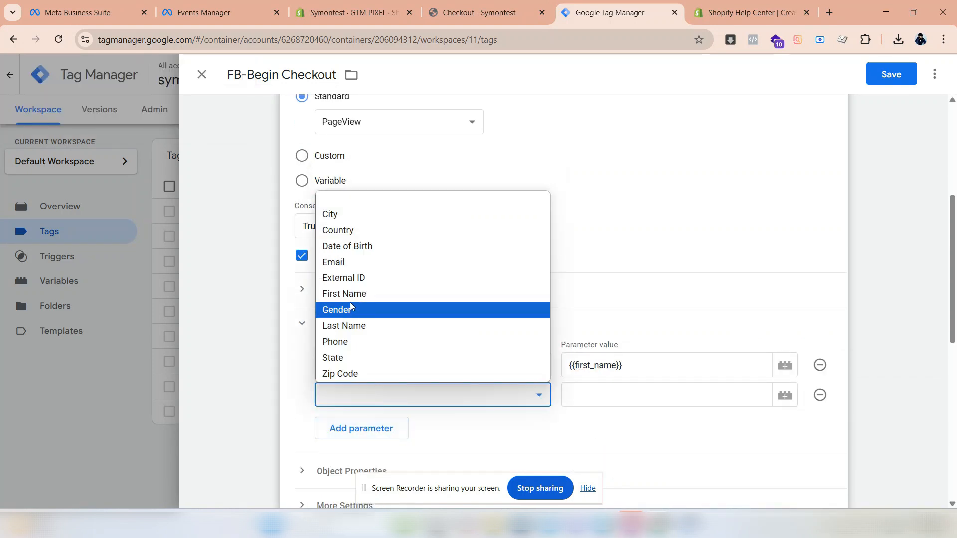
{"action": "left_click", "coordinate": [344, 324]}
{"action": "type", "text": "{{last"}
{"action": "key", "text": "Return"}
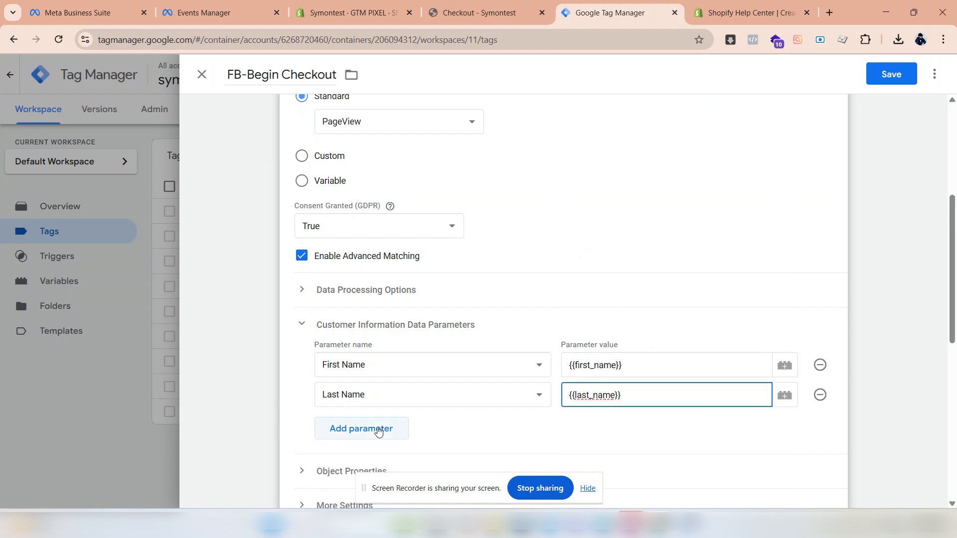
- Check the customer fields in the Shopify Help Center GTM code, then add an Email customer information parameter with the value {{email}}
{"action": "left_click", "coordinate": [379, 429]}
{"action": "left_click", "coordinate": [381, 424]}
{"action": "left_click", "coordinate": [750, 13]}
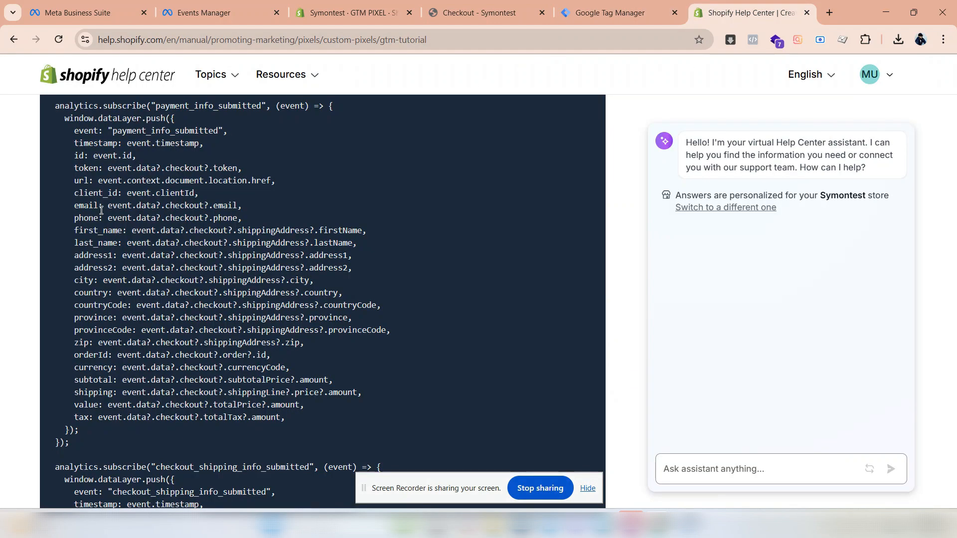
{"action": "left_click", "coordinate": [563, 15]}
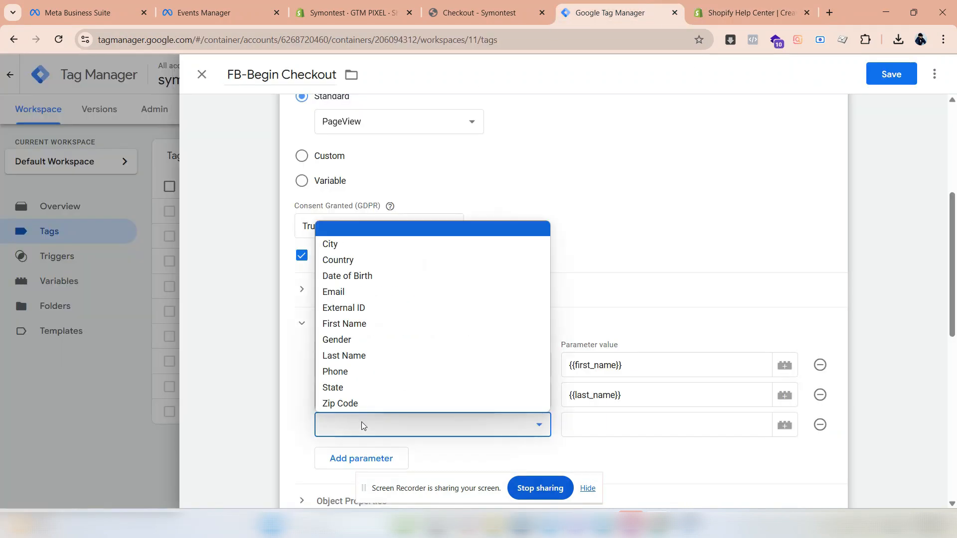
{"action": "left_click", "coordinate": [365, 290]}
{"action": "left_click", "coordinate": [588, 423]}
{"action": "type", "text": "{{email}}"}
{"action": "left_click", "coordinate": [593, 337]}
- Add a Phone customer information parameter with the value {{phone}}
{"action": "left_click", "coordinate": [361, 455]}
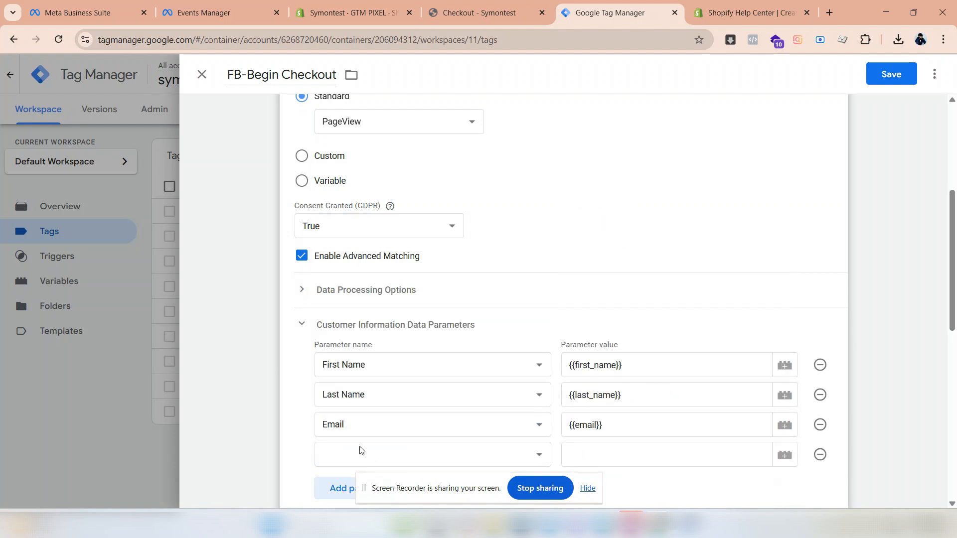
{"action": "left_click", "coordinate": [361, 450]}
{"action": "left_click", "coordinate": [336, 400]}
{"action": "left_click", "coordinate": [598, 455]}
{"action": "type", "text": "{{p"}
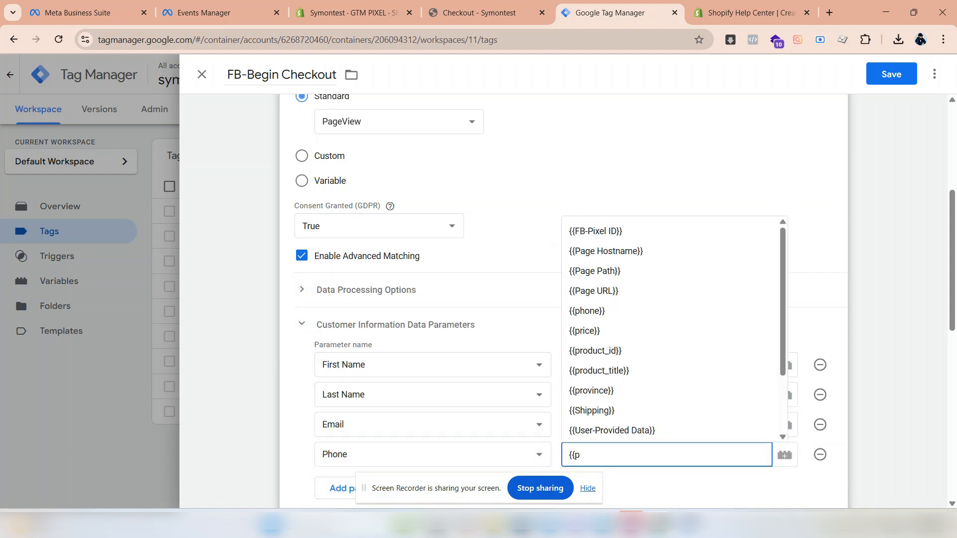
{"action": "left_click", "coordinate": [587, 310]}
- Add a State customer information parameter with the value {{city}} and add another empty parameter row
{"action": "scroll", "coordinate": [387, 426], "scroll_direction": "down", "scroll_amount": 1}
{"action": "left_click", "coordinate": [387, 425]}
{"action": "left_click", "coordinate": [383, 421]}
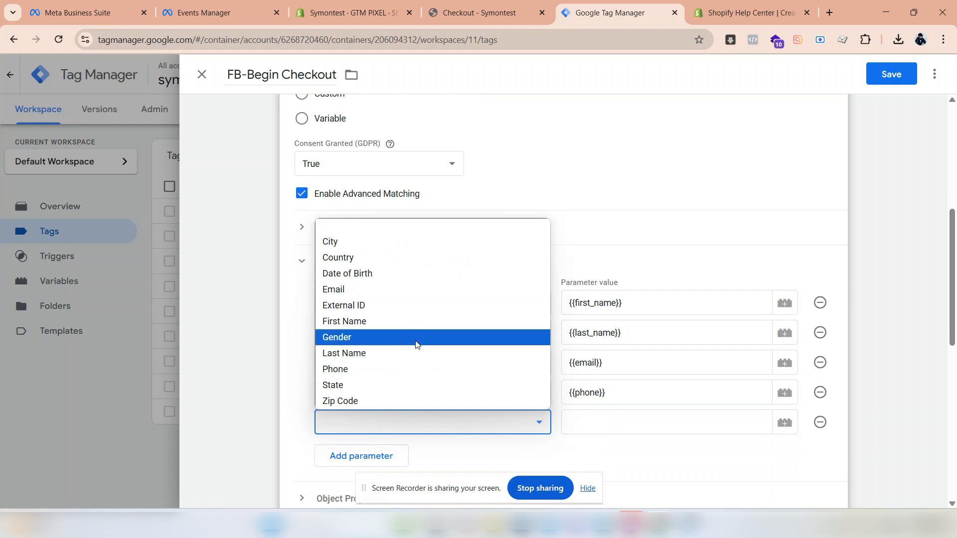
{"action": "left_click", "coordinate": [415, 384]}
{"action": "left_click", "coordinate": [591, 424]}
{"action": "type", "text": "{{"}
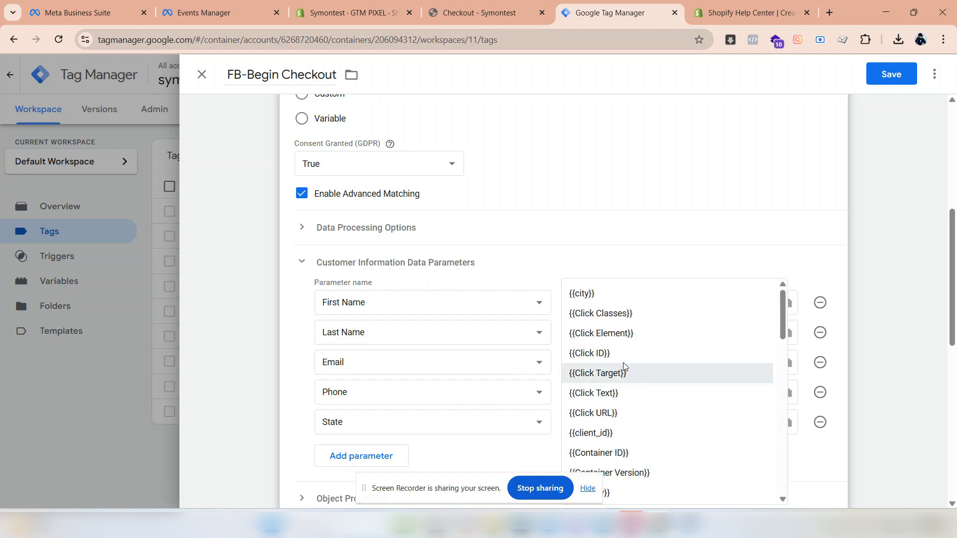
{"action": "left_click", "coordinate": [582, 294]}
{"action": "left_click", "coordinate": [372, 463]}
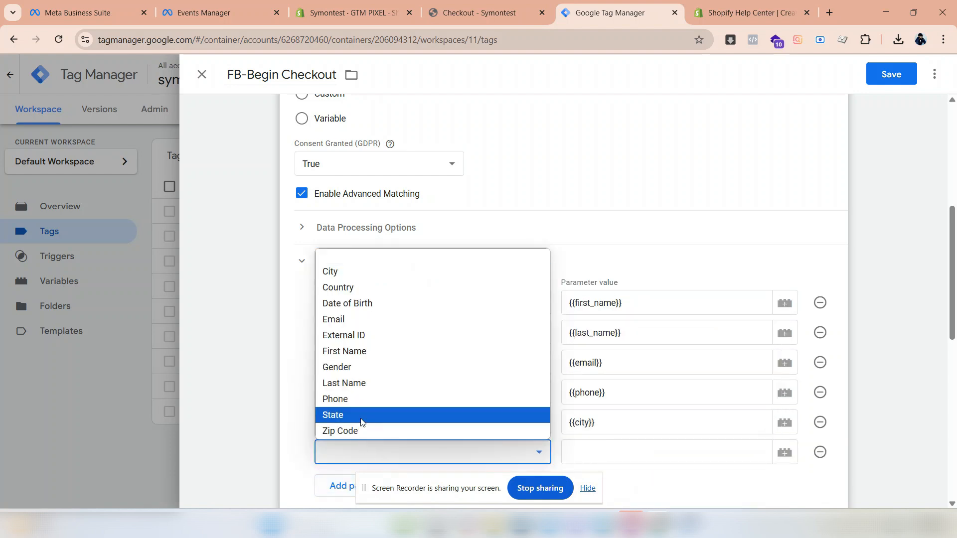
- Change the State parameter's value to {{province}}
{"action": "left_click", "coordinate": [607, 427]}
{"action": "key", "text": "ctrl+a"}
{"action": "type", "text": "{{ADD"}
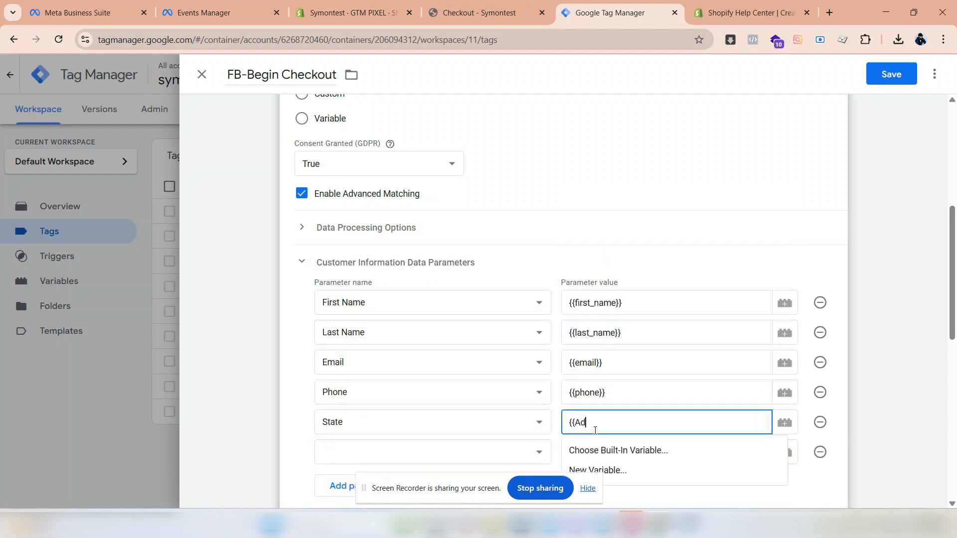
{"action": "scroll", "coordinate": [595, 430], "scroll_direction": "down", "scroll_amount": 2}
{"action": "left_click", "coordinate": [438, 354]}
{"action": "double_click", "coordinate": [573, 299]}
{"action": "type", "text": "{{"}
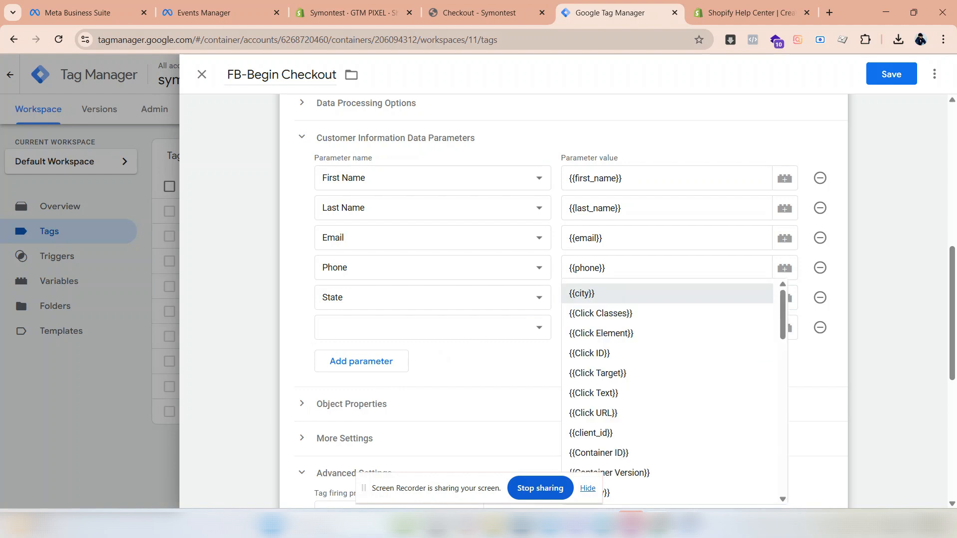
{"action": "type", "text": "prov"}
{"action": "key", "text": "Return"}
- Set the empty parameter row to City with the value {{city}}
{"action": "left_click", "coordinate": [352, 329]}
{"action": "left_click", "coordinate": [371, 148]}
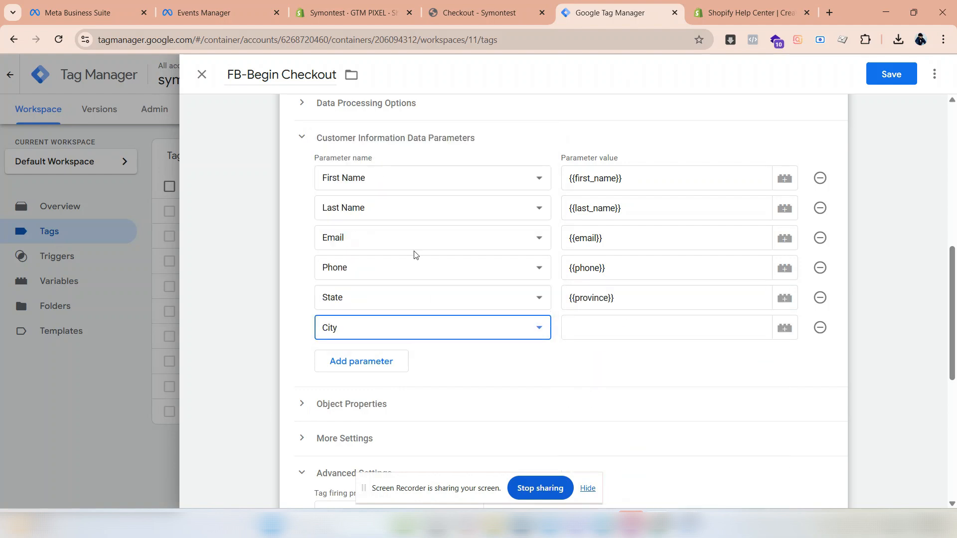
{"action": "key", "text": "Tab"}
{"action": "type", "text": "{{city"}
{"action": "key", "text": "Return"}
- Add a Country customer information parameter with the value {{country}}
{"action": "left_click", "coordinate": [356, 361]}
{"action": "left_click", "coordinate": [355, 356]}
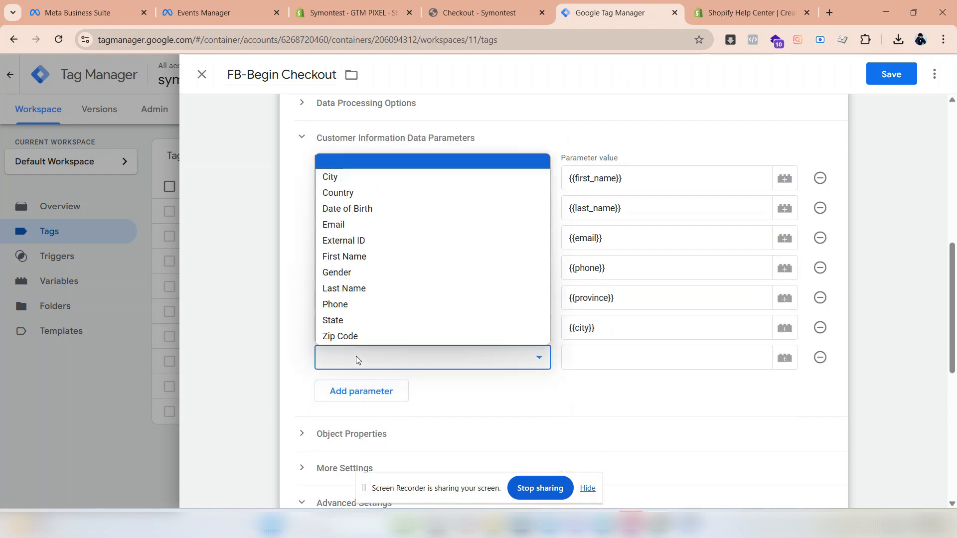
{"action": "key", "text": "Down"}
{"action": "key", "text": "Down"}
{"action": "key", "text": "Down"}
{"action": "key", "text": "Up"}
{"action": "key", "text": "Return"}
{"action": "key", "text": "Tab"}
{"action": "type", "text": "{{coun"}
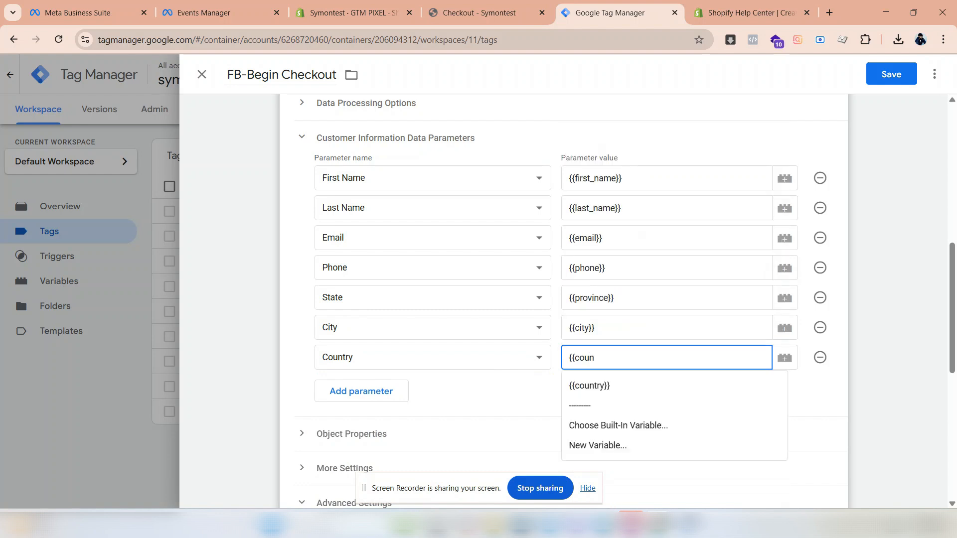
{"action": "left_click", "coordinate": [586, 390]}
- Add a Zip Code customer information parameter with the value {{zip}}
{"action": "left_click", "coordinate": [343, 394]}
{"action": "left_click", "coordinate": [343, 392]}
{"action": "left_click", "coordinate": [347, 393]}
{"action": "key", "text": "Tab"}
{"action": "type", "text": "{{zip"}
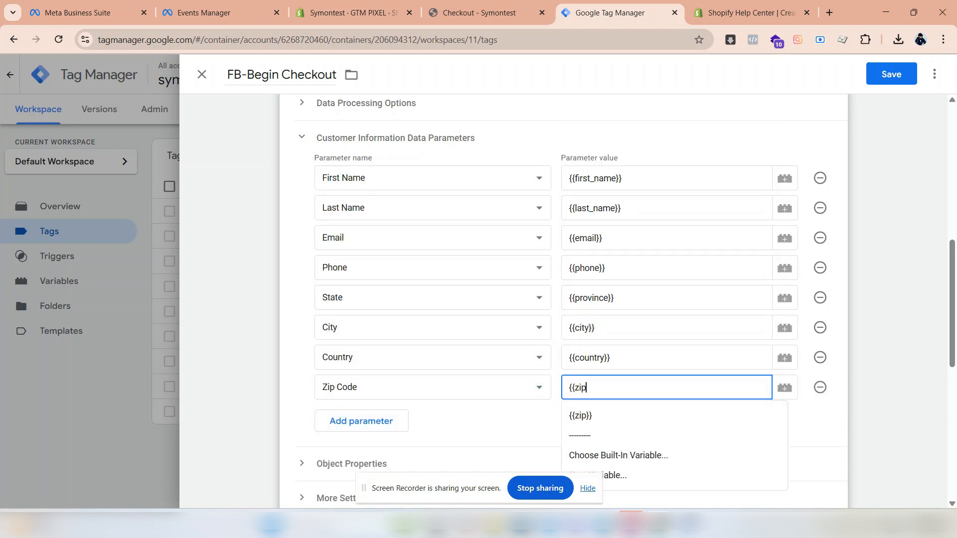
{"action": "left_click", "coordinate": [589, 415]}
- Assign the Begin Checkout trigger to the FB-Begin Checkout tag and save the tag
{"action": "scroll", "coordinate": [433, 436], "scroll_direction": "down", "scroll_amount": 3}
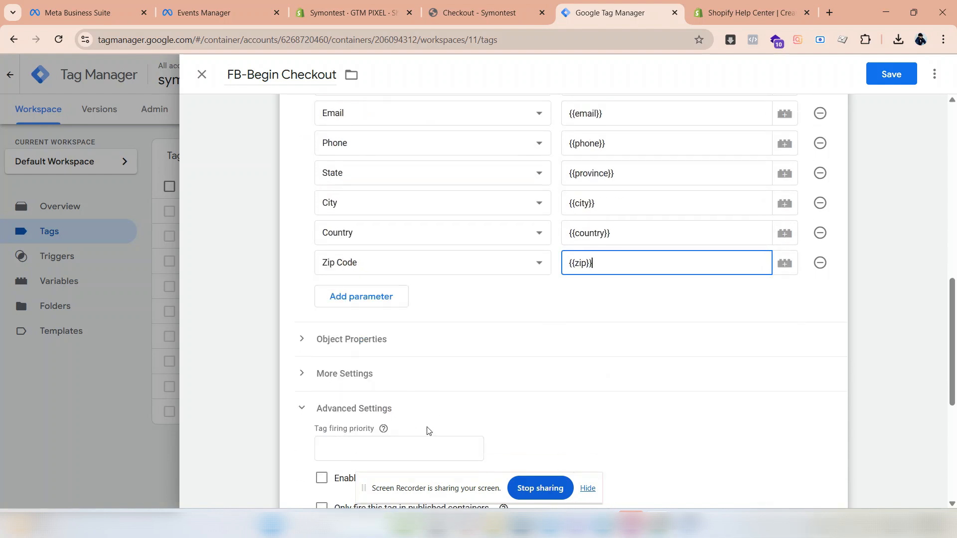
{"action": "scroll", "coordinate": [397, 299], "scroll_direction": "down", "scroll_amount": 5}
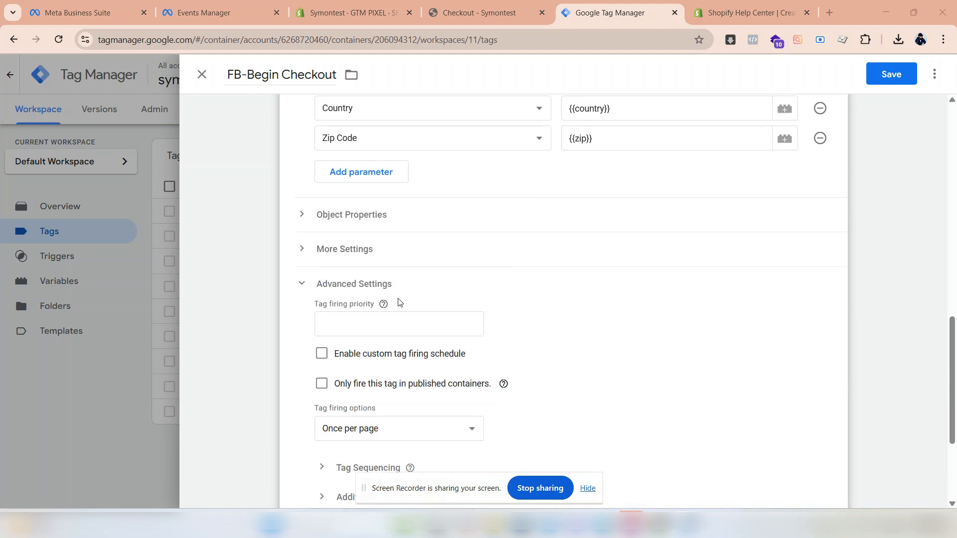
{"action": "scroll", "coordinate": [329, 312], "scroll_direction": "up", "scroll_amount": 1}
{"action": "scroll", "coordinate": [329, 313], "scroll_direction": "down", "scroll_amount": 2}
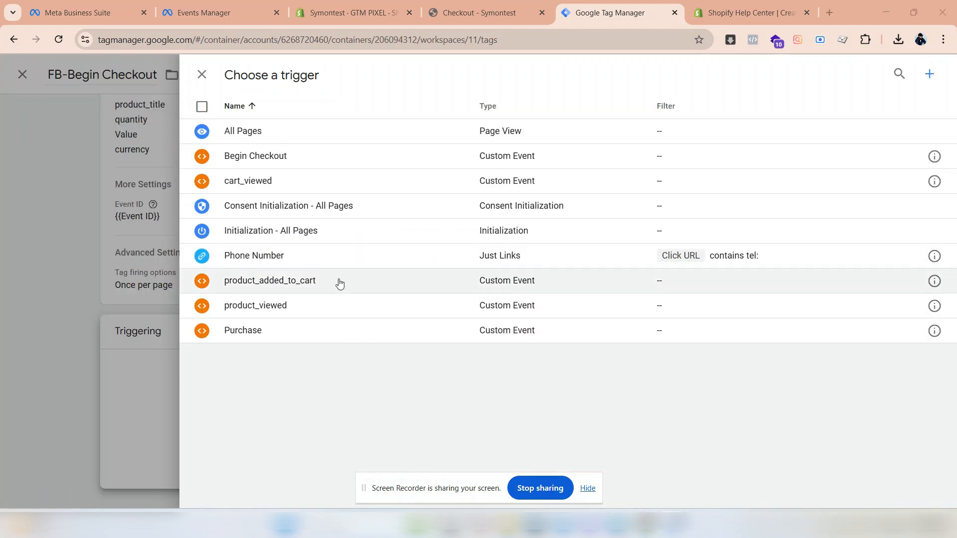
{"action": "left_click", "coordinate": [272, 156]}
{"action": "scroll", "coordinate": [431, 129], "scroll_direction": "up", "scroll_amount": 3}
{"action": "scroll", "coordinate": [431, 130], "scroll_direction": "up", "scroll_amount": 4}
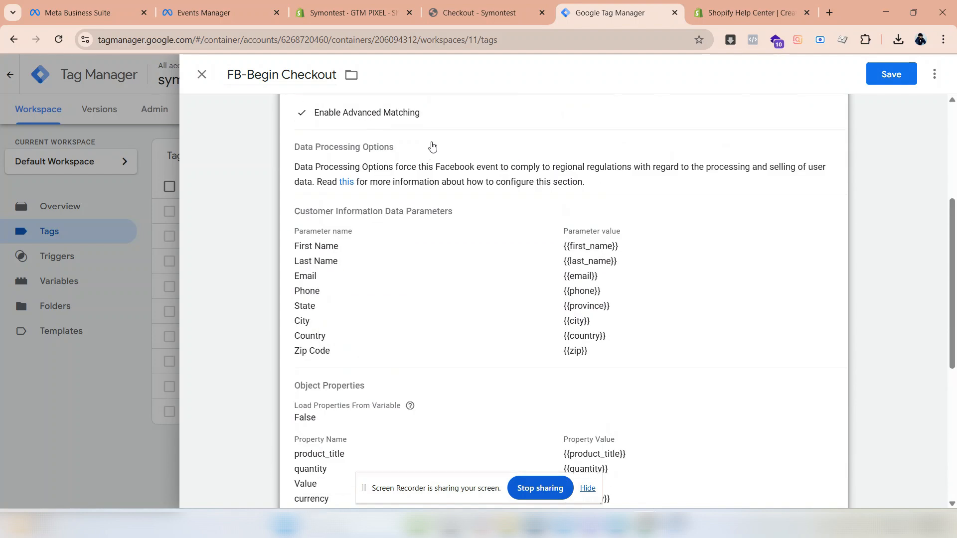
{"action": "scroll", "coordinate": [432, 159], "scroll_direction": "up", "scroll_amount": 5}
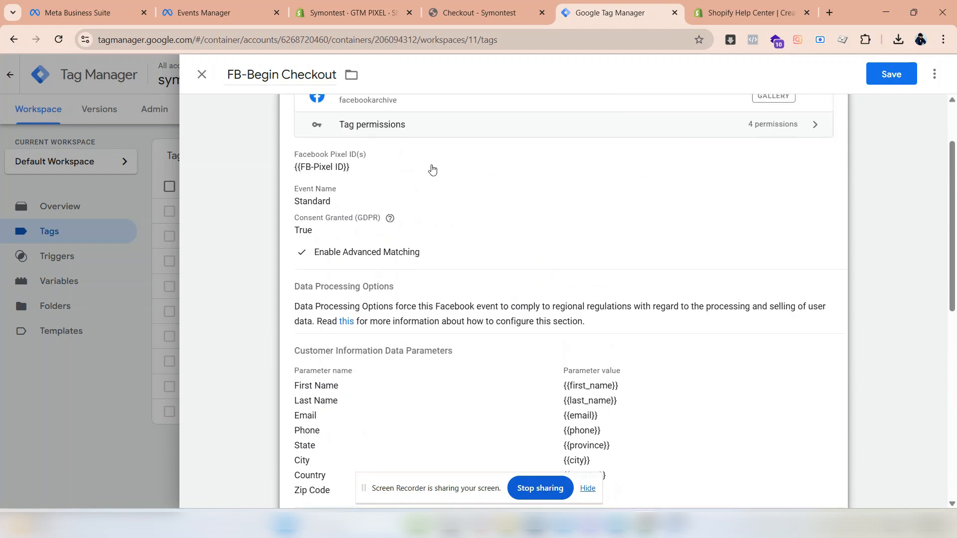
{"action": "left_click", "coordinate": [894, 77]}
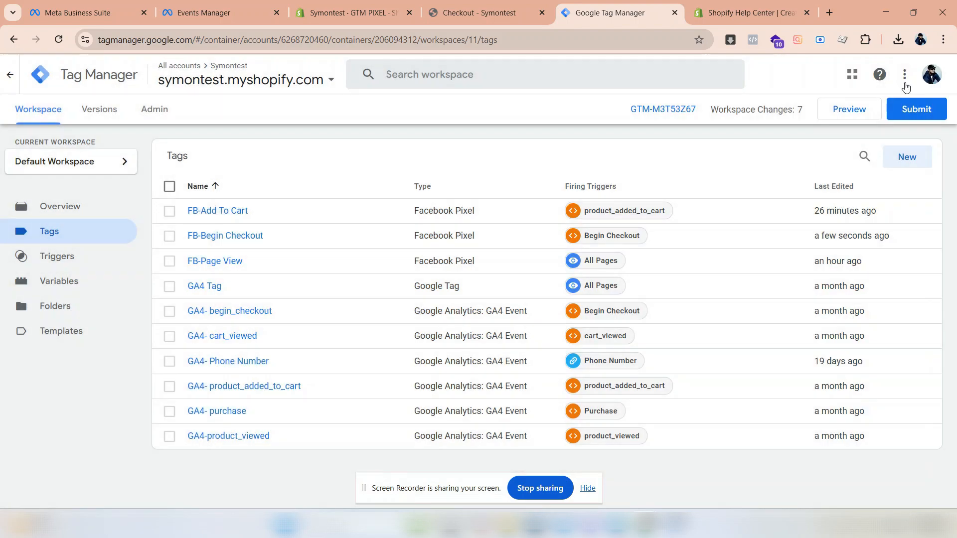
- Open the FB-Begin Checkout tag and make a copy of it
{"action": "left_click", "coordinate": [169, 236]}
{"action": "left_click", "coordinate": [170, 236]}
{"action": "left_click", "coordinate": [194, 236]}
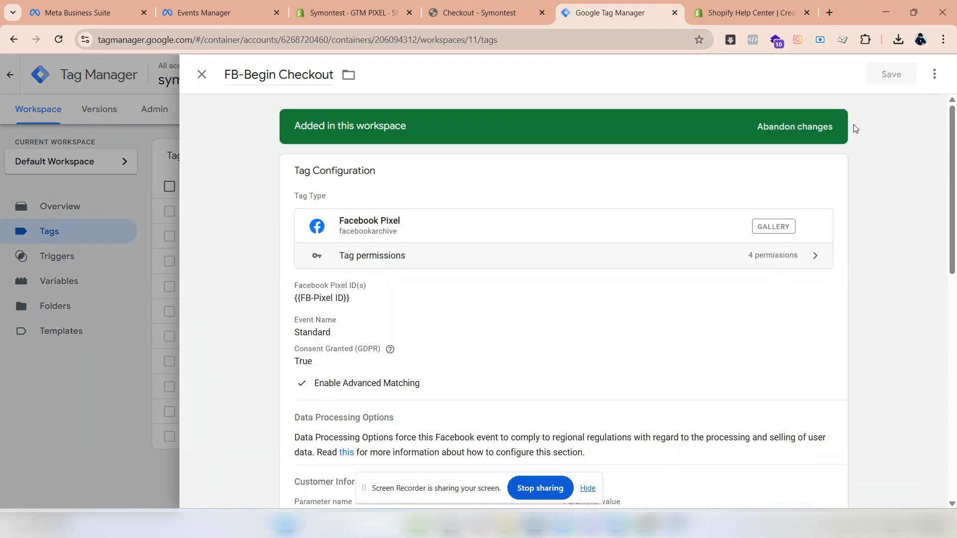
{"action": "left_click", "coordinate": [935, 74]}
{"action": "left_click", "coordinate": [914, 102]}
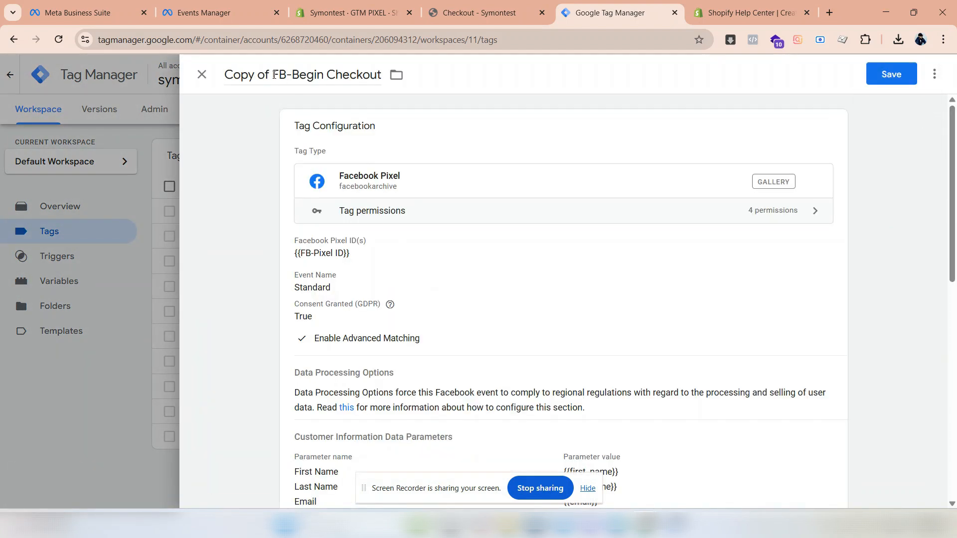
- Rename the copied tag as FB-Purchase
{"action": "left_click_drag", "start_coordinate": [274, 75], "coordinate": [197, 75]}
{"action": "key", "text": "BackSpace"}
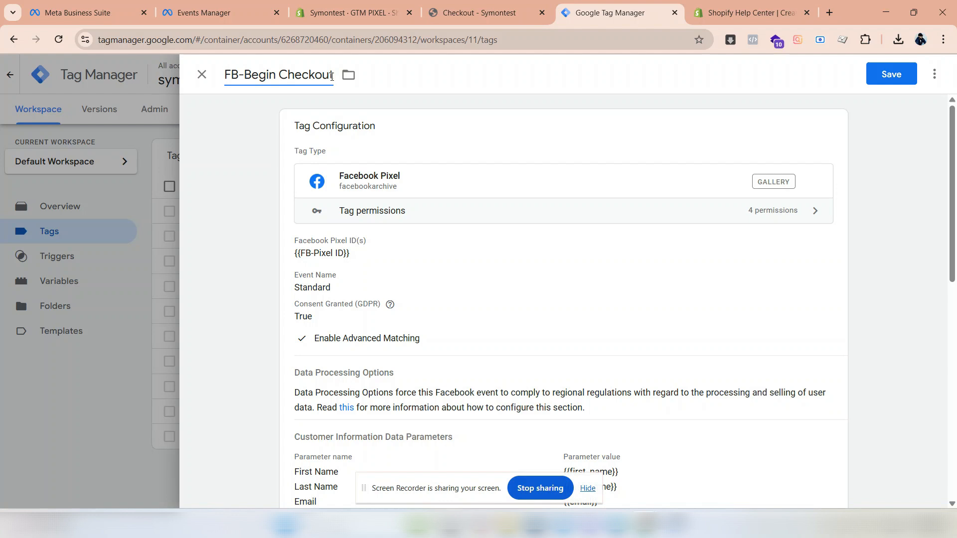
{"action": "left_click_drag", "start_coordinate": [331, 75], "coordinate": [244, 75]}
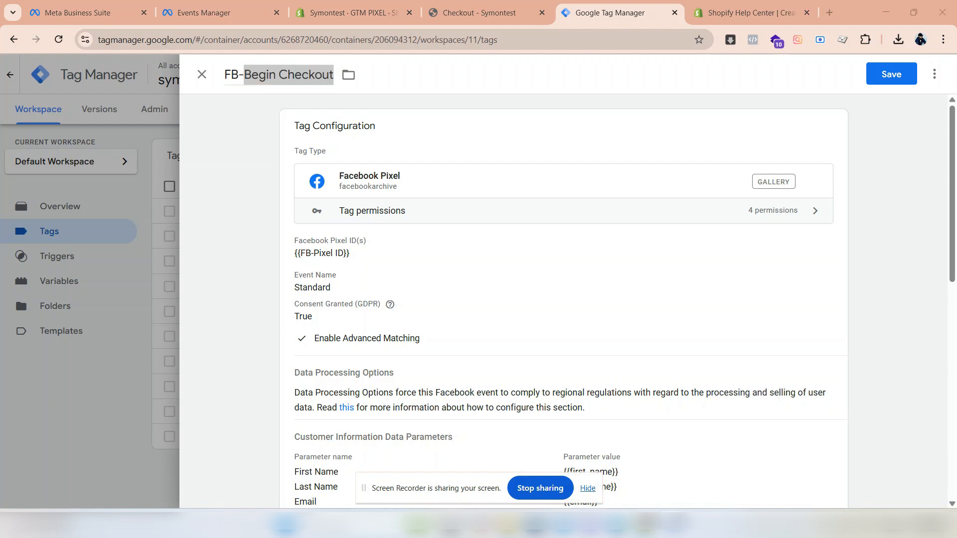
{"action": "type", "text": "Purchase"}
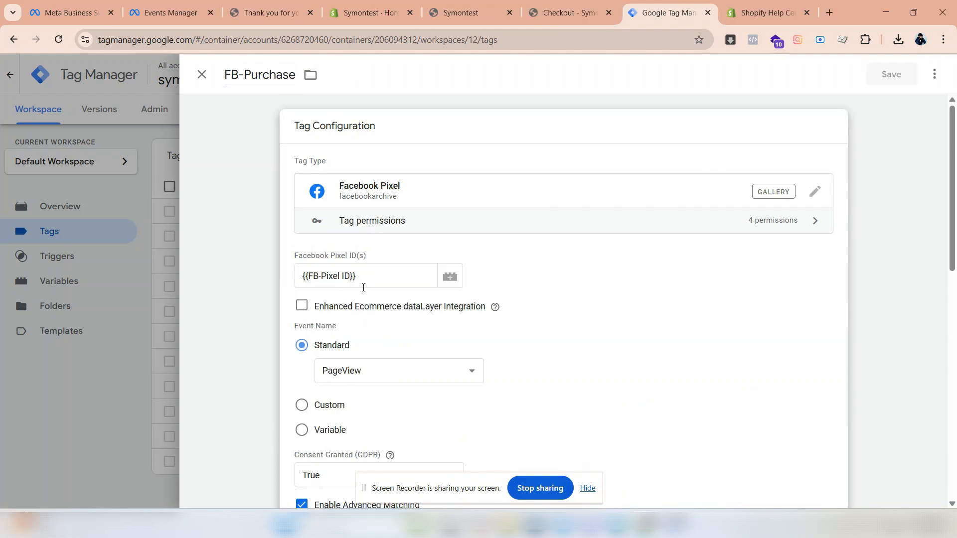
- Add an object property named FBC to the FB-Purchase tag's configuration
{"action": "left_click", "coordinate": [384, 368]}
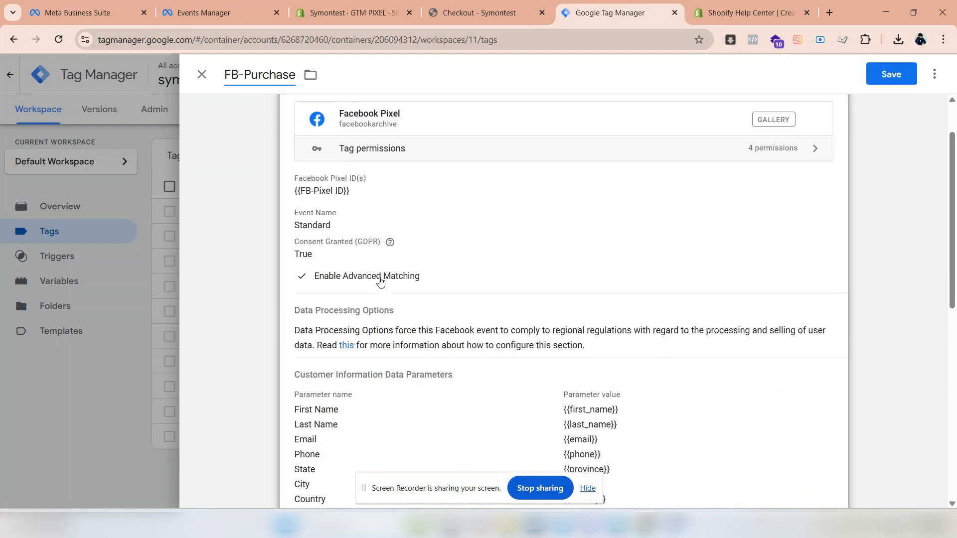
{"action": "scroll", "coordinate": [381, 278], "scroll_direction": "down", "scroll_amount": 8}
{"action": "left_click", "coordinate": [836, 401]}
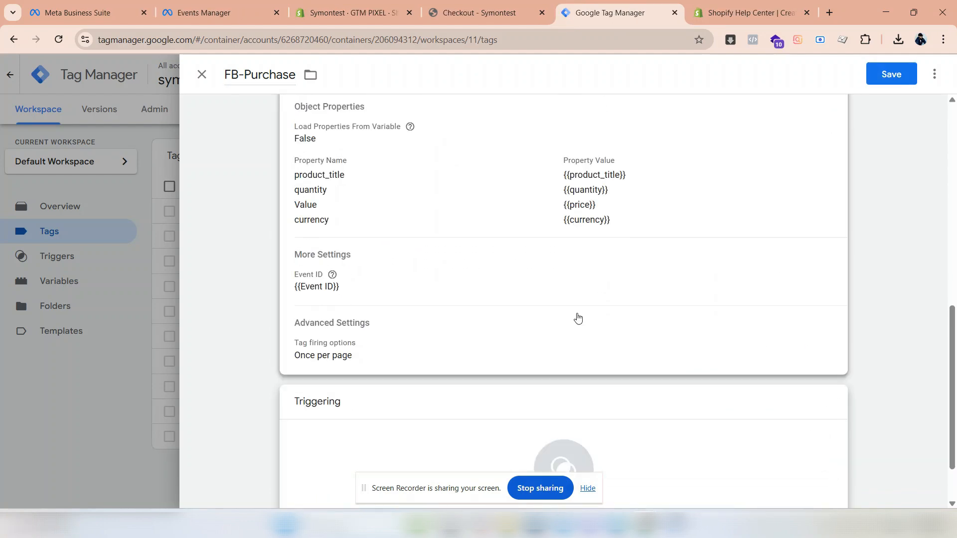
{"action": "left_click", "coordinate": [578, 318]}
{"action": "scroll", "coordinate": [301, 286], "scroll_direction": "up", "scroll_amount": 4}
{"action": "left_click", "coordinate": [349, 319]}
{"action": "scroll", "coordinate": [321, 329], "scroll_direction": "down", "scroll_amount": 5}
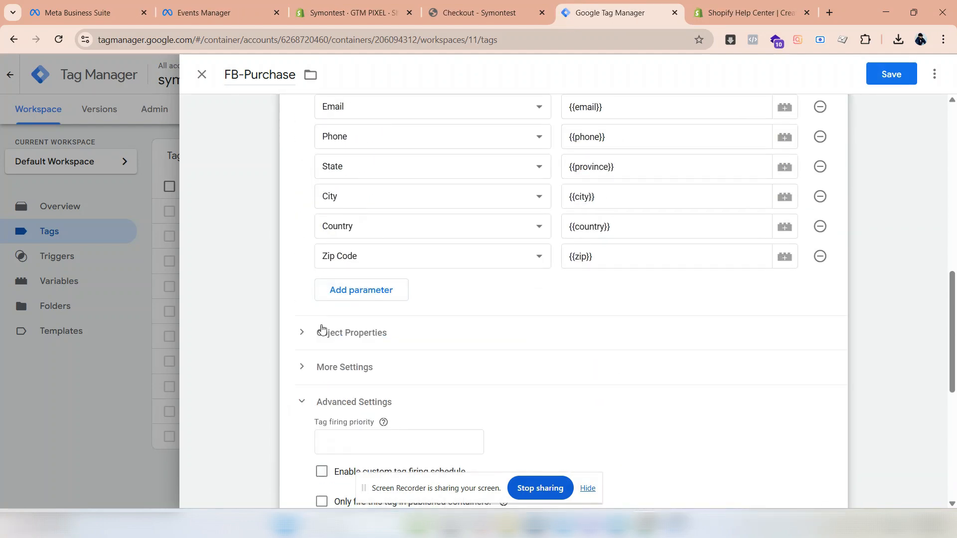
{"action": "left_click", "coordinate": [322, 331]}
{"action": "scroll", "coordinate": [321, 319], "scroll_direction": "down", "scroll_amount": 2}
{"action": "scroll", "coordinate": [386, 324], "scroll_direction": "down", "scroll_amount": 1}
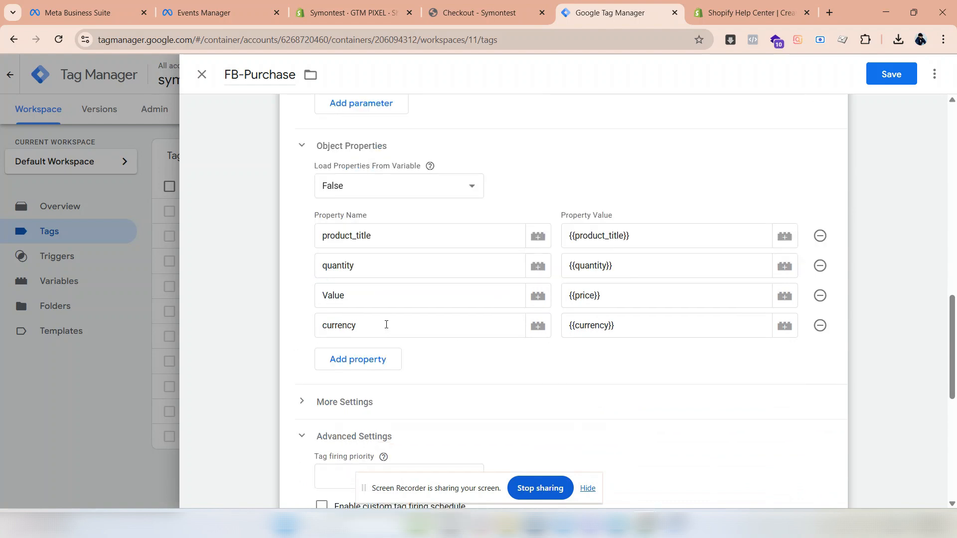
{"action": "left_click", "coordinate": [352, 360]}
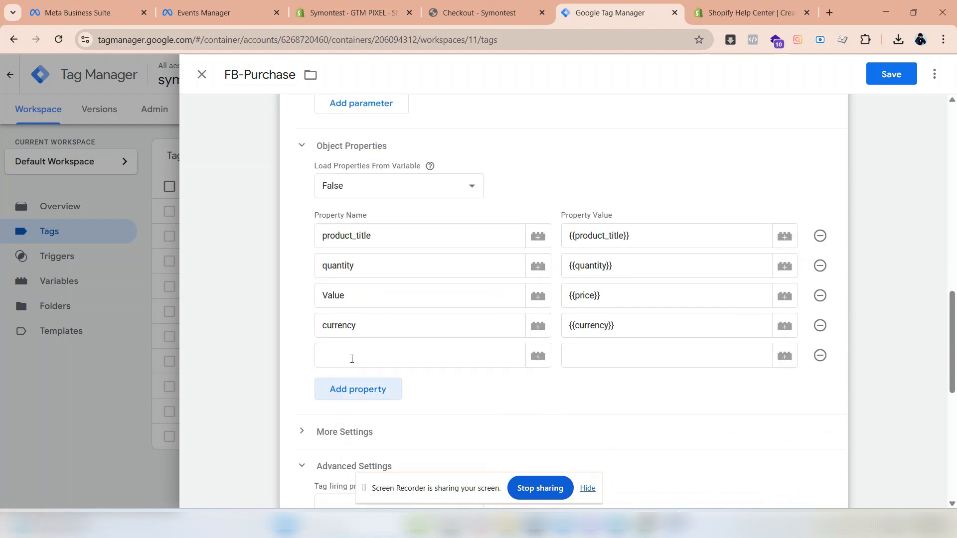
{"action": "left_click", "coordinate": [352, 359]}
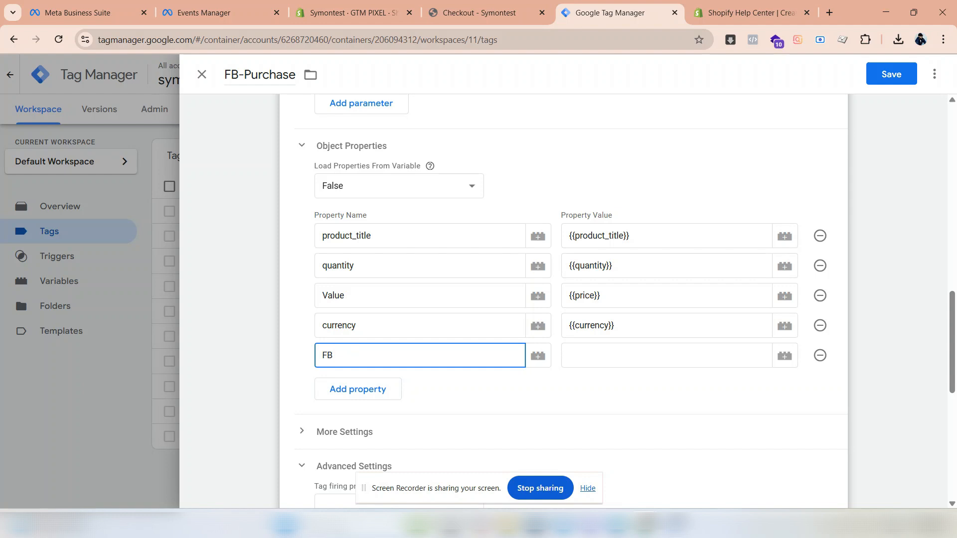
- Create and save a 1st Party Cookie variable named fbc with cookie name _fbc as the FBC property's value
{"action": "left_click", "coordinate": [790, 359]}
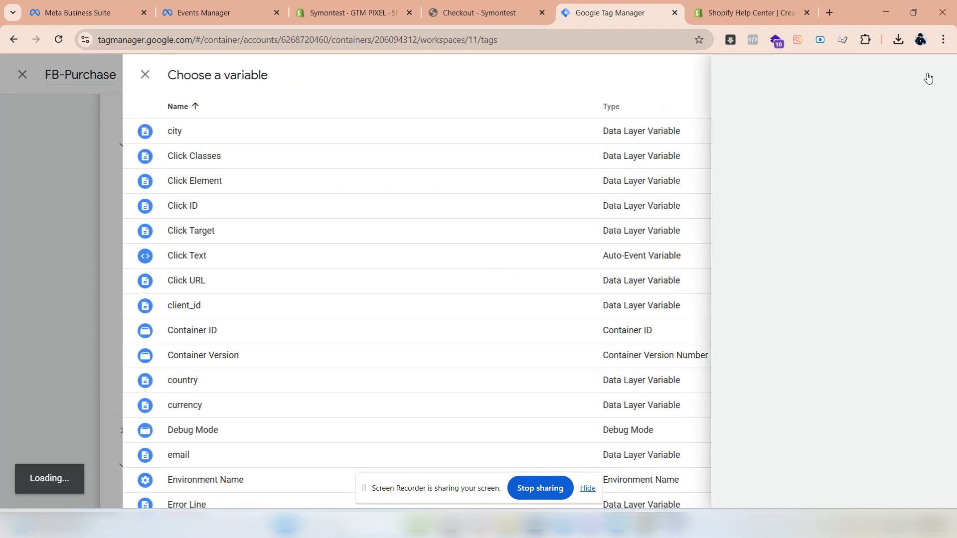
{"action": "left_click", "coordinate": [928, 77]}
{"action": "left_click", "coordinate": [603, 220]}
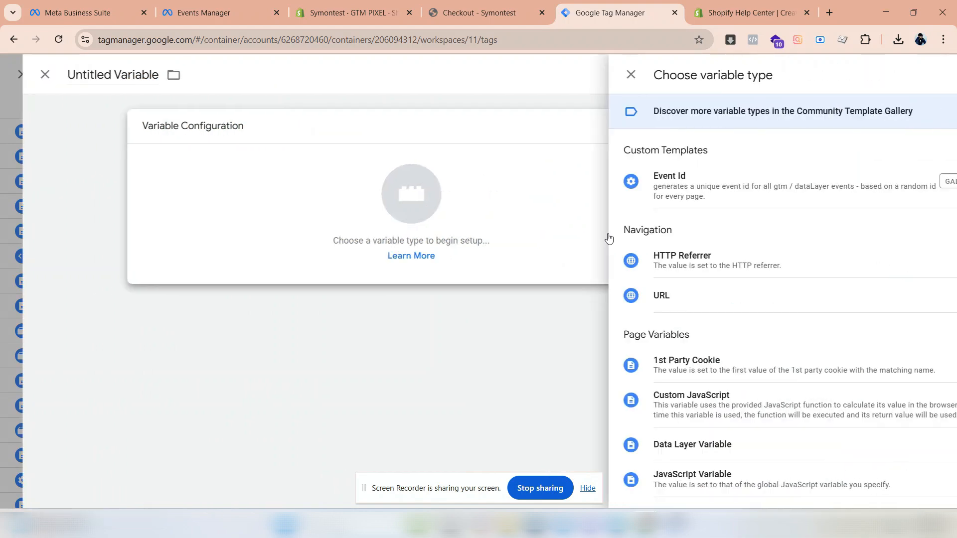
{"action": "left_click", "coordinate": [695, 370]}
{"action": "left_click", "coordinate": [369, 243]}
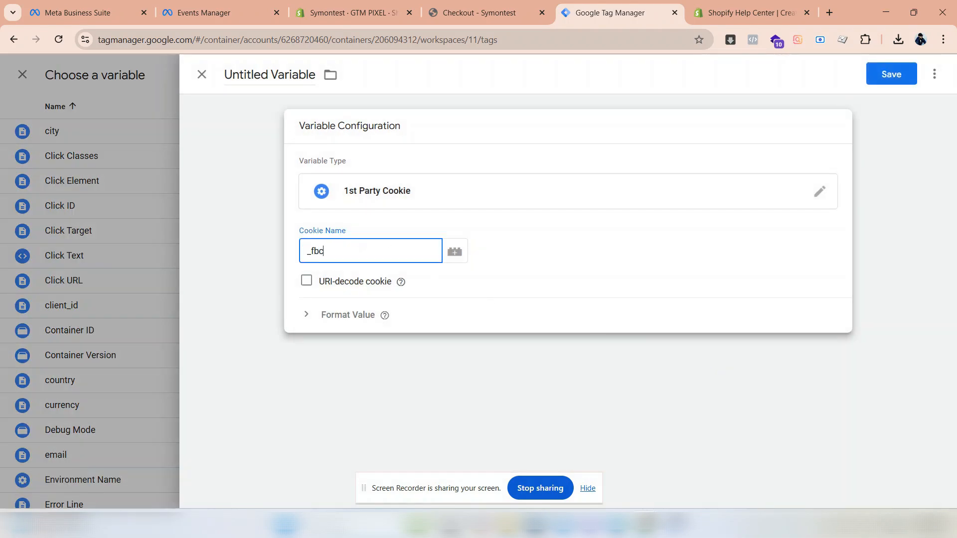
{"action": "left_click", "coordinate": [307, 76]}
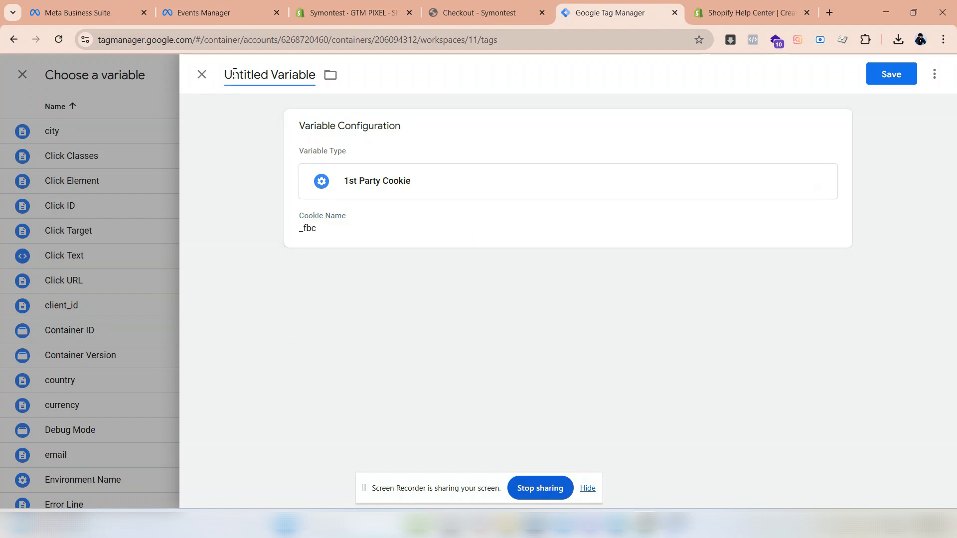
{"action": "left_click_drag", "start_coordinate": [226, 74], "coordinate": [324, 81]}
{"action": "type", "text": "fbc"}
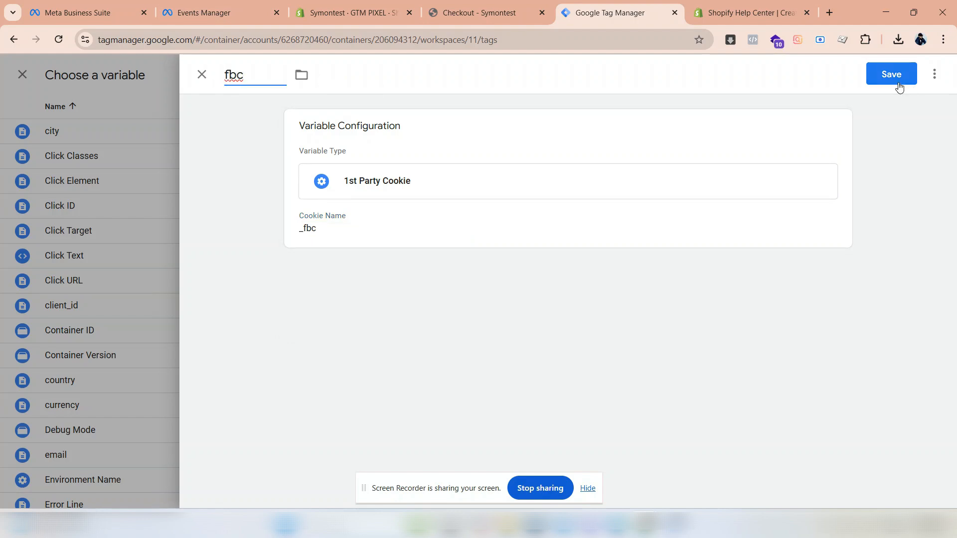
{"action": "left_click", "coordinate": [898, 84]}
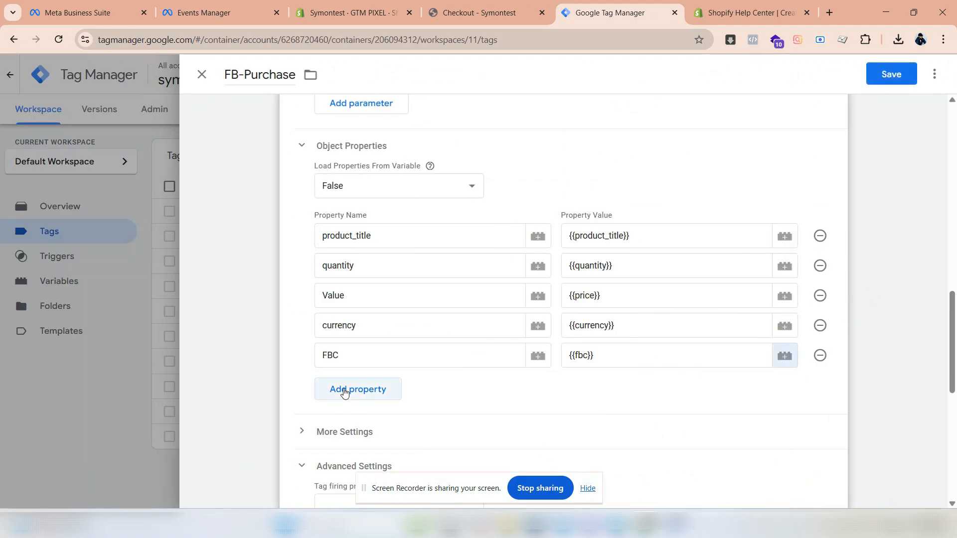
- Add an object property named fbp and rename the FBC property to lowercase fbc
{"action": "left_click", "coordinate": [343, 391]}
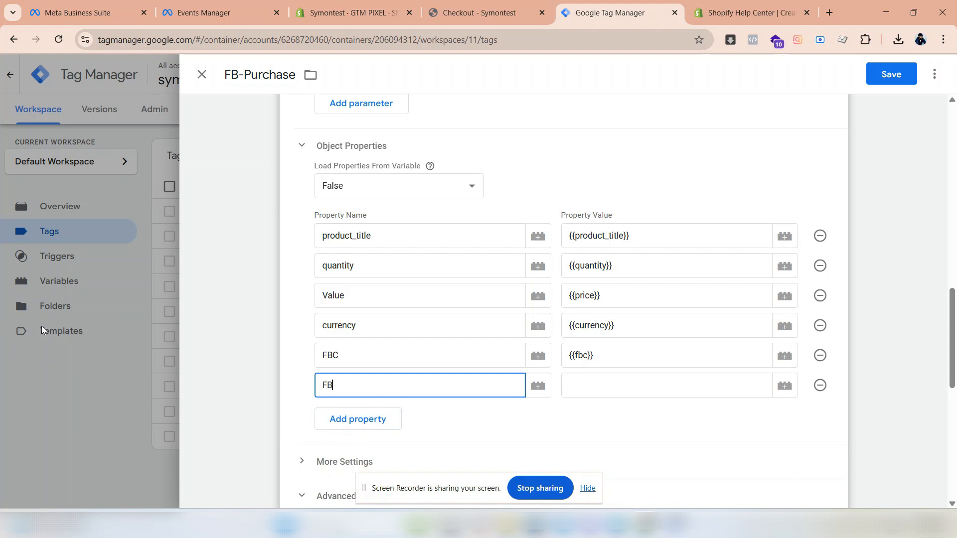
{"action": "left_click_drag", "start_coordinate": [346, 357], "coordinate": [293, 358]}
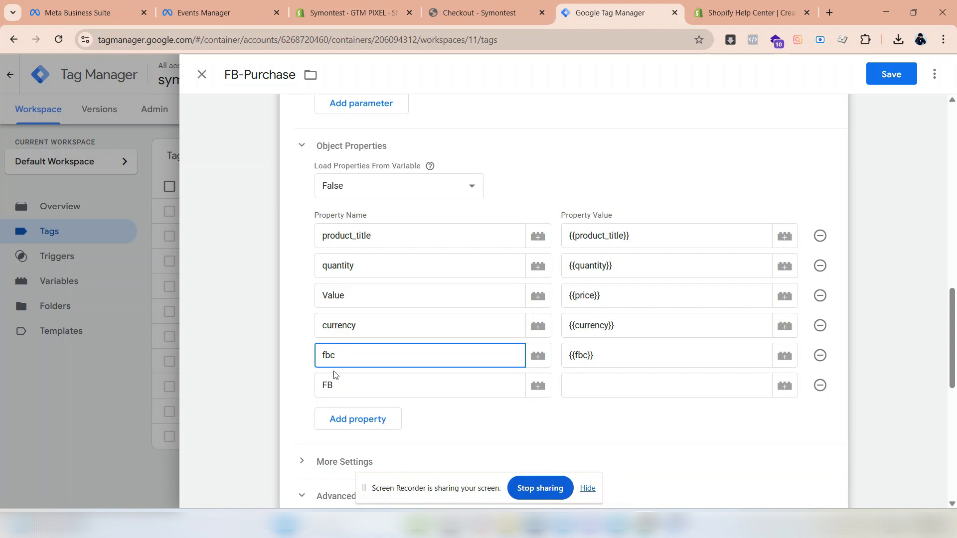
{"action": "left_click_drag", "start_coordinate": [335, 383], "coordinate": [291, 387]}
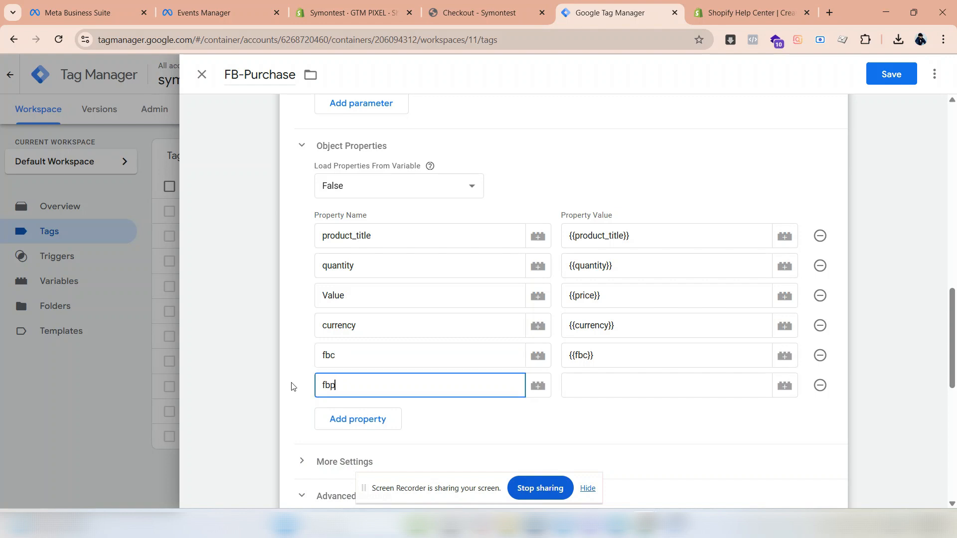
{"action": "left_click", "coordinate": [611, 392]}
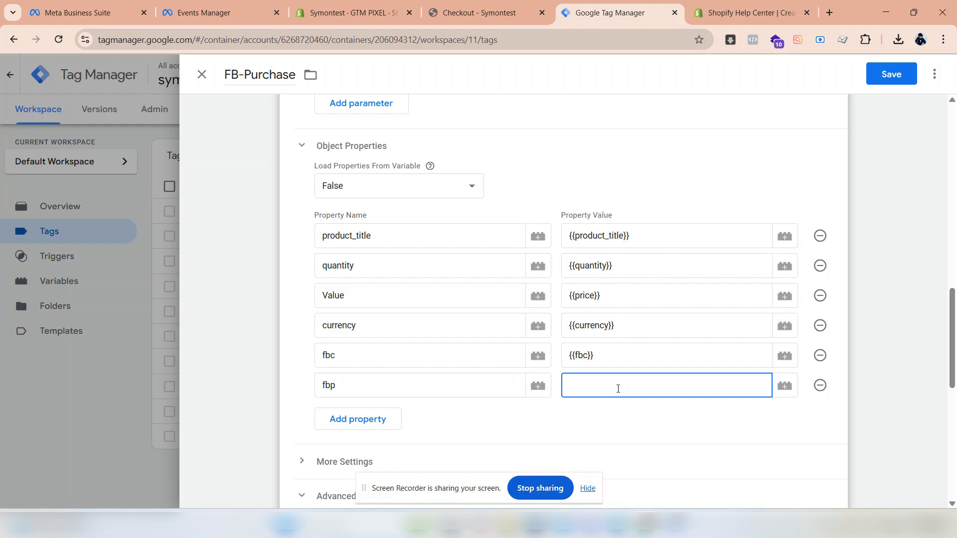
{"action": "left_click", "coordinate": [792, 389]}
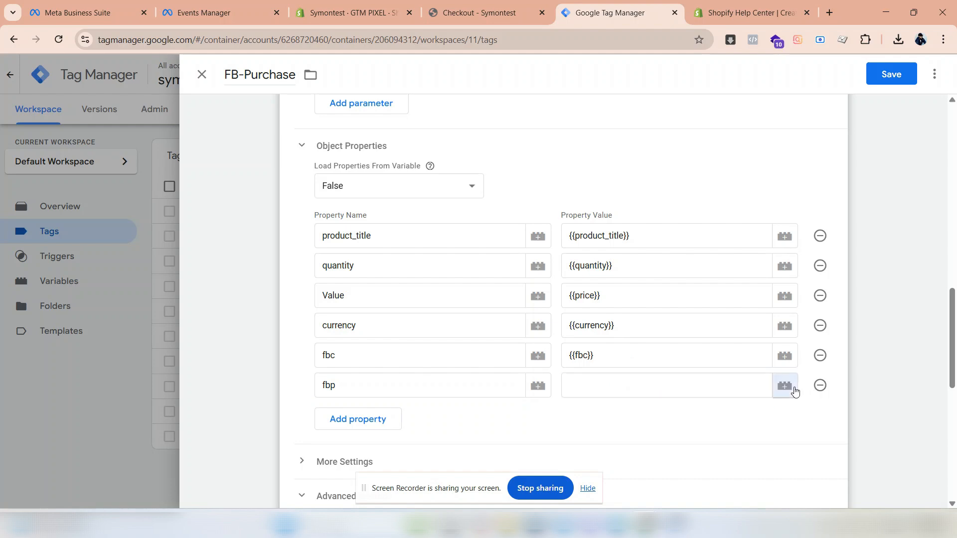
{"action": "left_click", "coordinate": [922, 80]}
{"action": "left_click", "coordinate": [658, 228]}
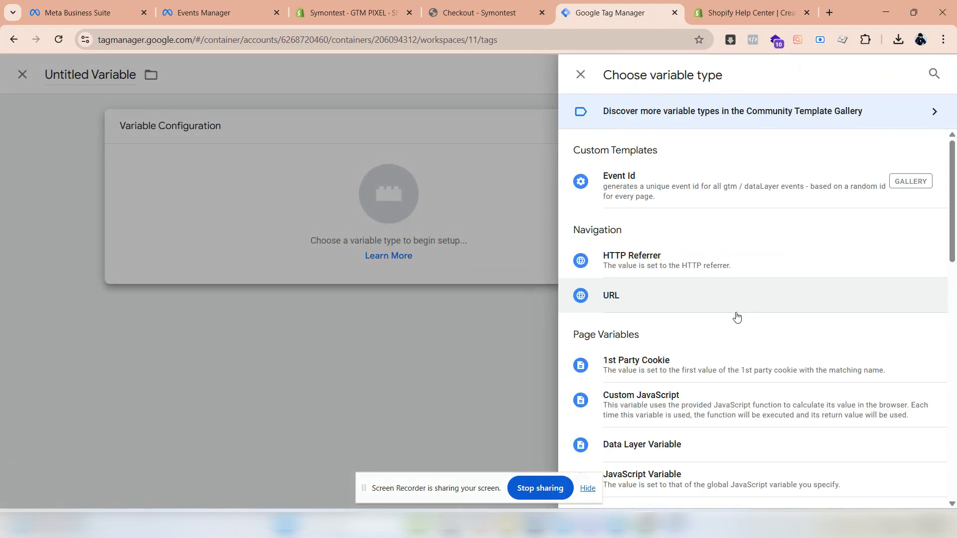
{"action": "left_click", "coordinate": [589, 364]}
{"action": "left_click", "coordinate": [372, 263]}
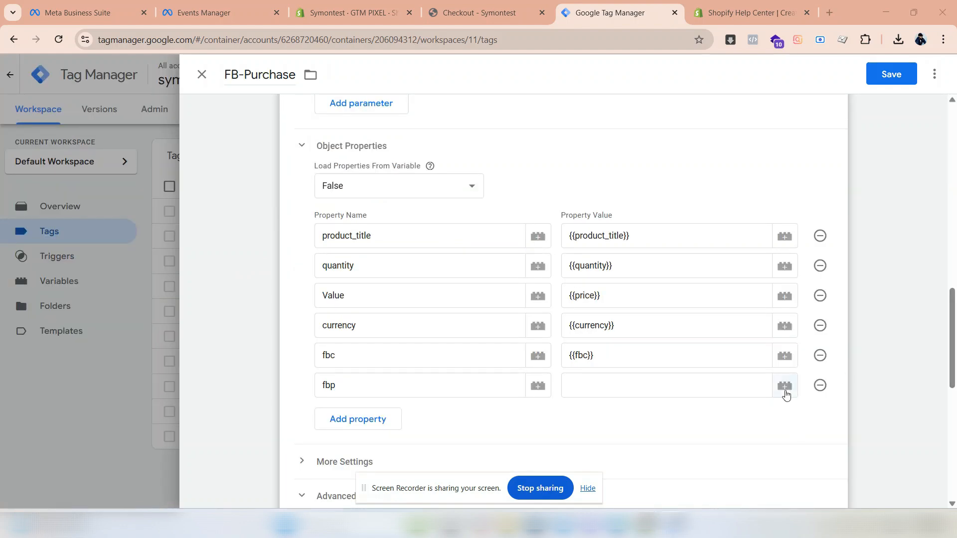
- Create and save a 1st Party Cookie variable named fbp with cookie name _fbp as the fbp property's value
{"action": "left_click", "coordinate": [784, 392]}
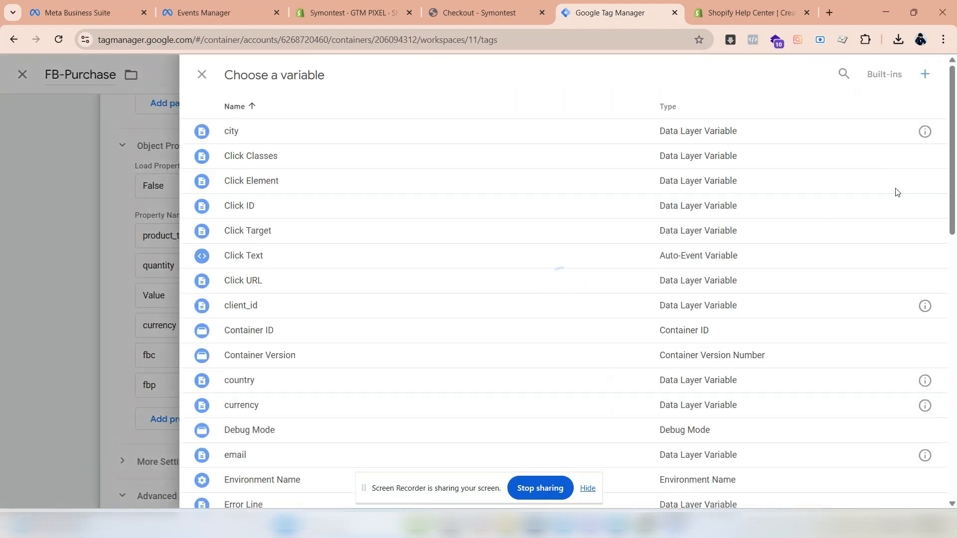
{"action": "left_click", "coordinate": [925, 74]}
{"action": "left_click", "coordinate": [738, 188]}
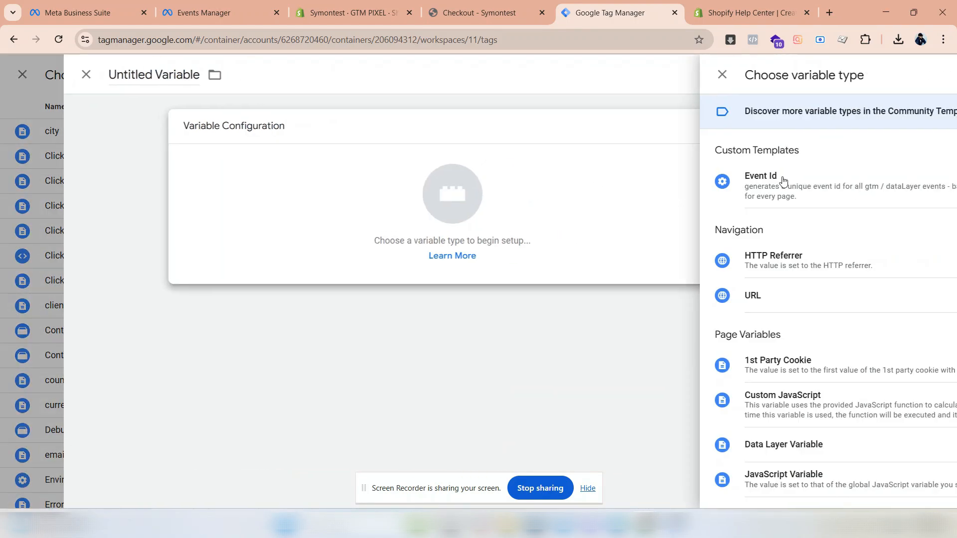
{"action": "left_click", "coordinate": [672, 361]}
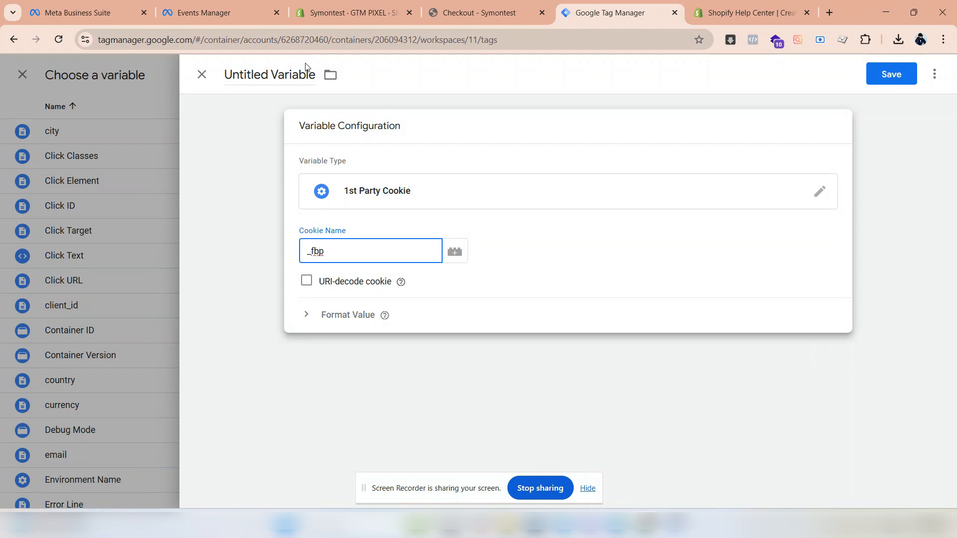
{"action": "left_click", "coordinate": [316, 74]}
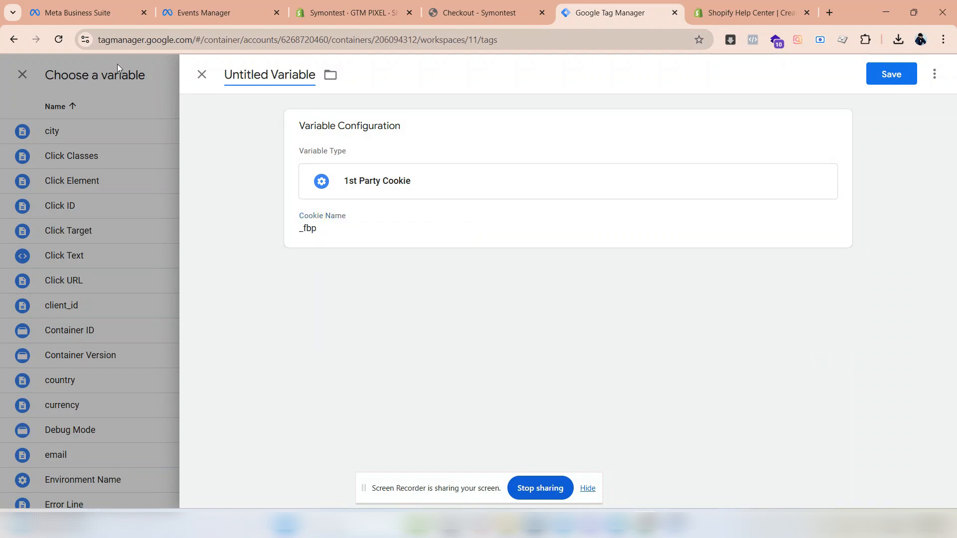
{"action": "triple_click", "coordinate": [285, 77]}
{"action": "type", "text": "fbp"}
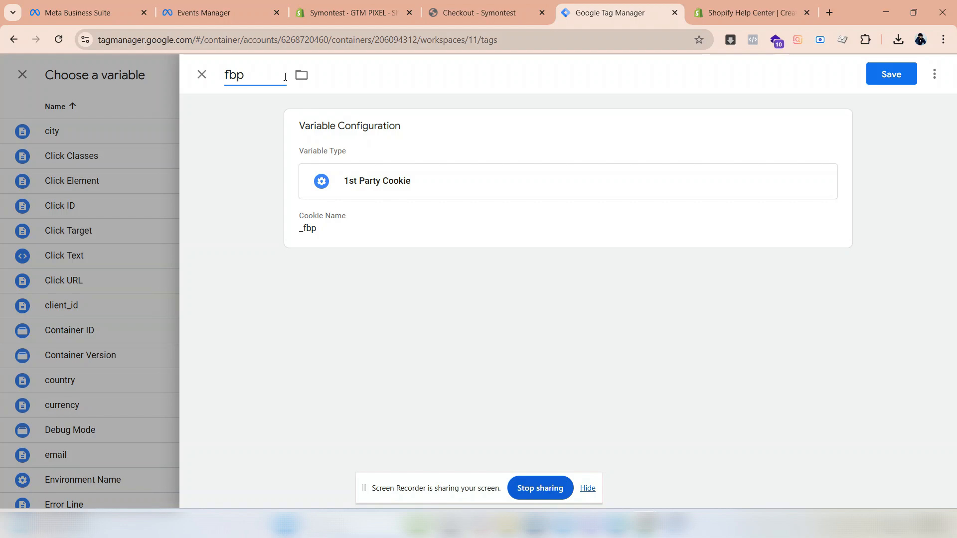
{"action": "left_click", "coordinate": [885, 75]}
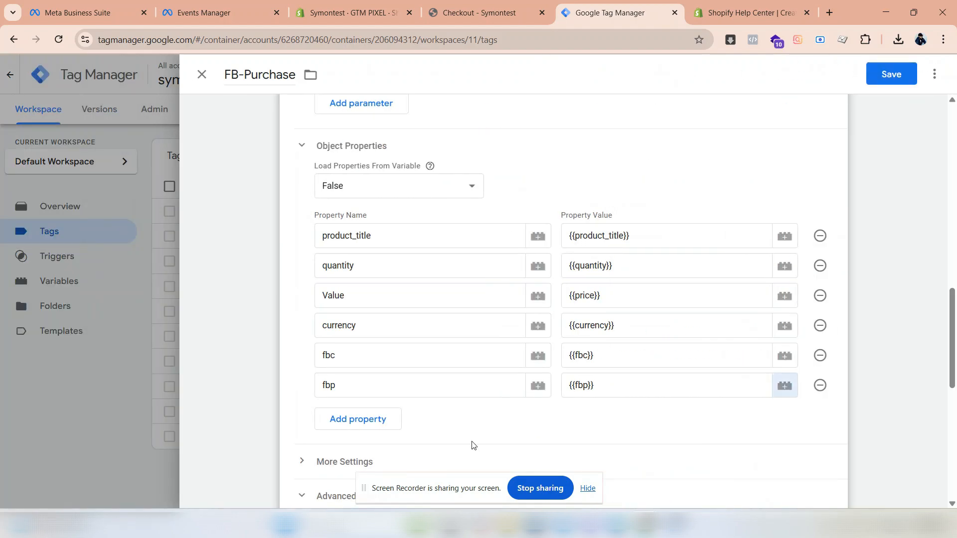
- Review the FB-Purchase tag's event ID under More Settings, its firing options and its tag sequencing
{"action": "left_click", "coordinate": [380, 424]}
{"action": "left_click", "coordinate": [371, 422]}
{"action": "scroll", "coordinate": [348, 389], "scroll_direction": "down", "scroll_amount": 3}
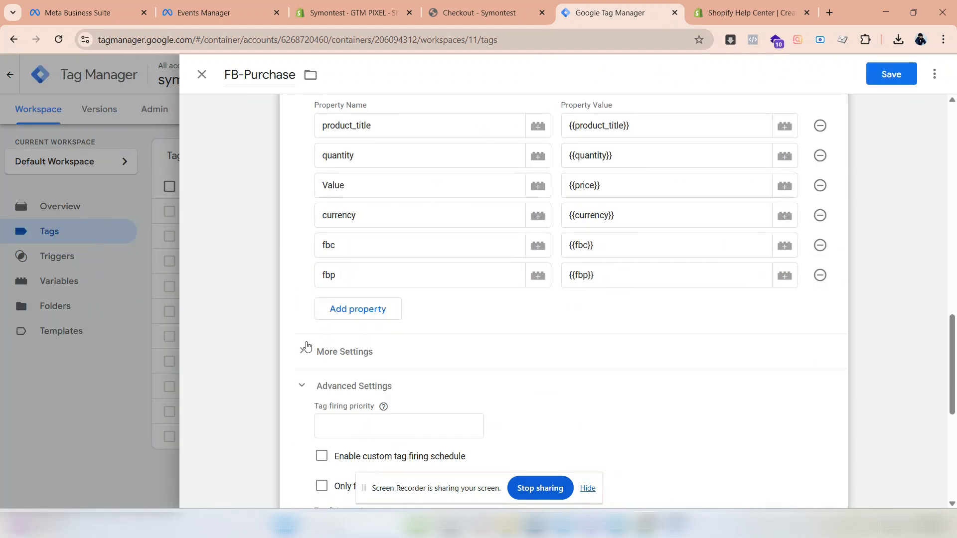
{"action": "left_click", "coordinate": [306, 347]}
{"action": "scroll", "coordinate": [324, 349], "scroll_direction": "down", "scroll_amount": 5}
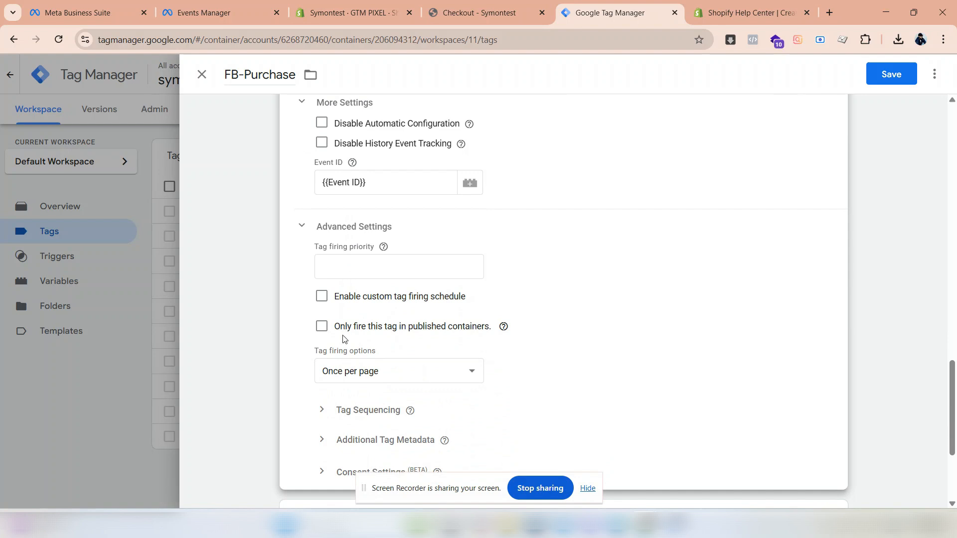
{"action": "scroll", "coordinate": [332, 314], "scroll_direction": "down", "scroll_amount": 1}
{"action": "left_click", "coordinate": [356, 310]}
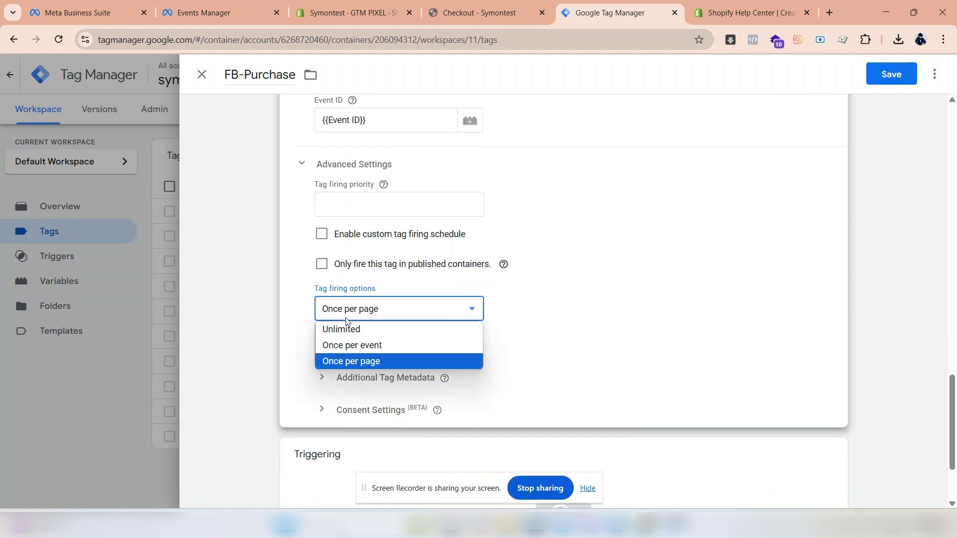
{"action": "left_click", "coordinate": [506, 355]}
{"action": "scroll", "coordinate": [630, 418], "scroll_direction": "down", "scroll_amount": 3}
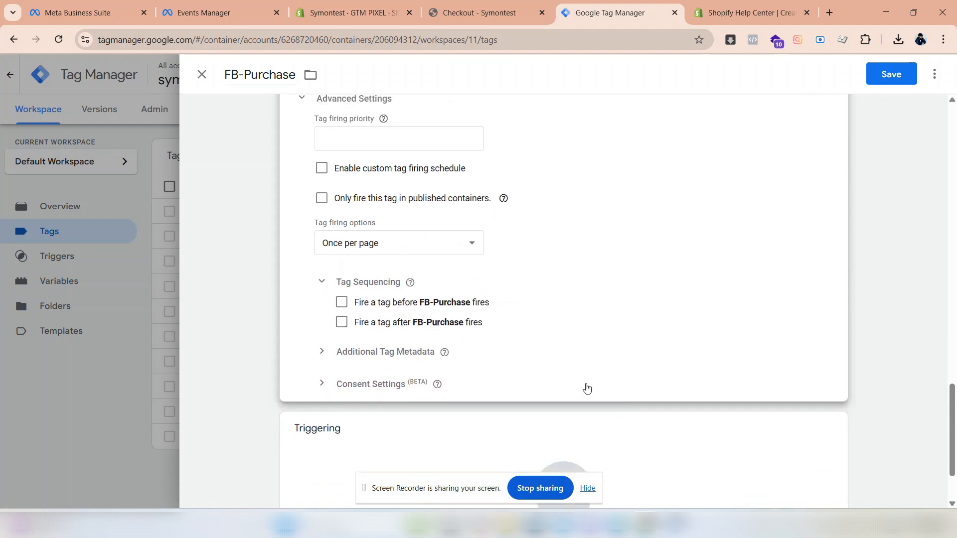
{"action": "left_click", "coordinate": [321, 324]}
- Assign the Purchase custom event trigger to the FB-Purchase tag and save the tag
{"action": "left_click", "coordinate": [560, 433]}
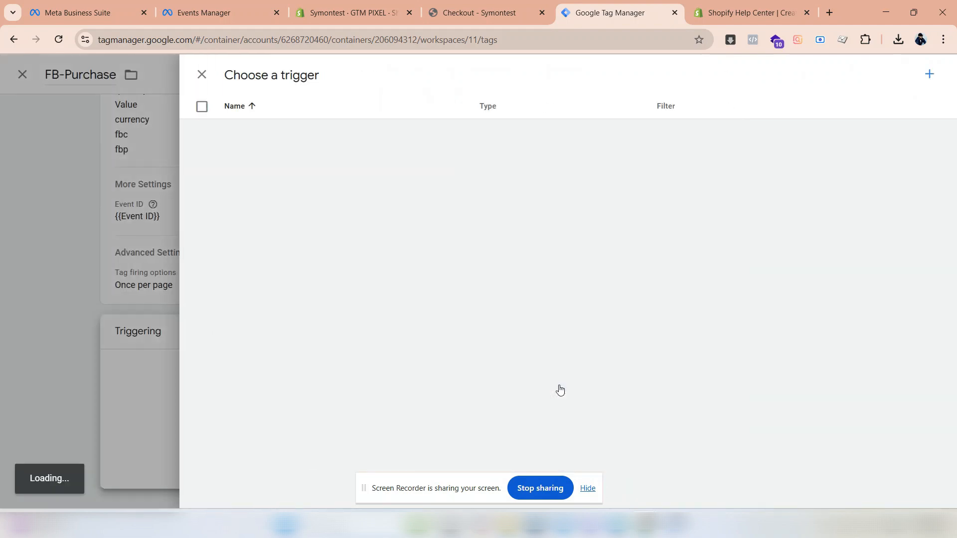
{"action": "left_click", "coordinate": [273, 329]}
{"action": "left_click", "coordinate": [892, 79]}
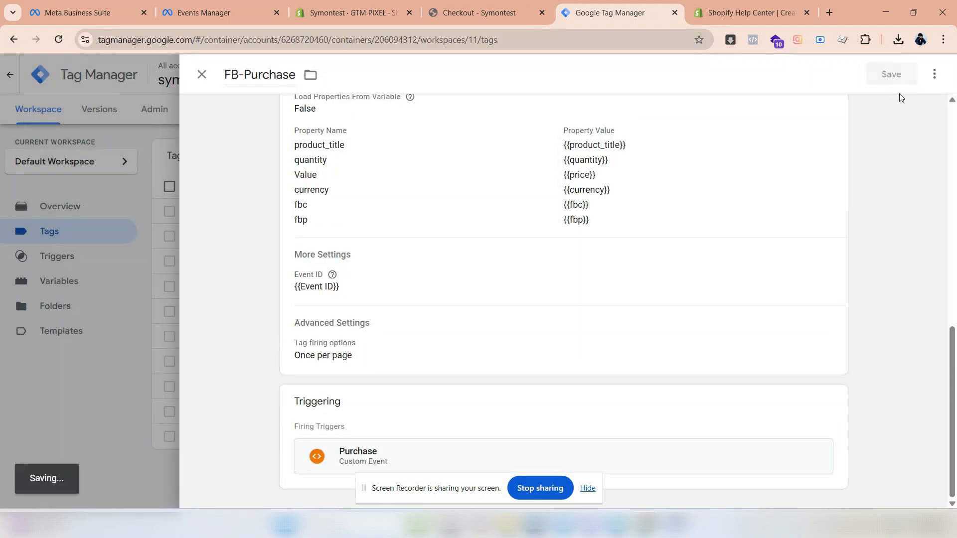
- Submit the workspace changes and publish them as a new container version
{"action": "left_click", "coordinate": [900, 112]}
{"action": "left_click", "coordinate": [652, 437]}
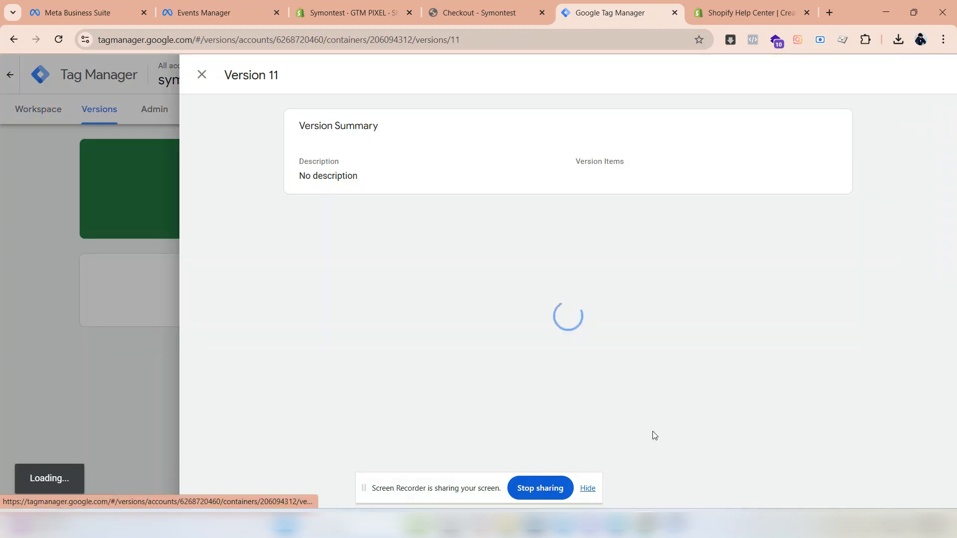
- Switch to Events Manager and open the website event test section for Test Datasets
{"action": "mouse_move", "coordinate": [318, 13]}
{"action": "left_click", "coordinate": [196, 9]}
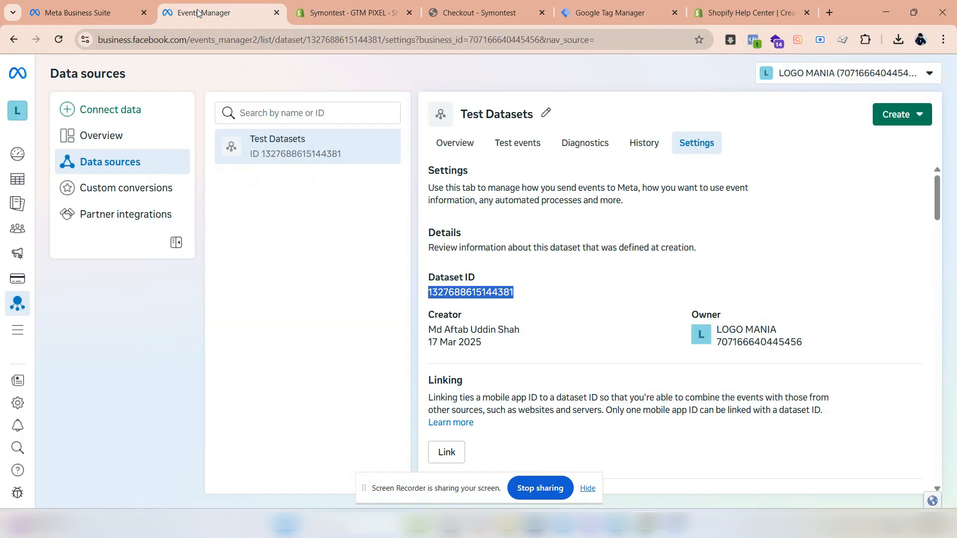
{"action": "left_click", "coordinate": [508, 149]}
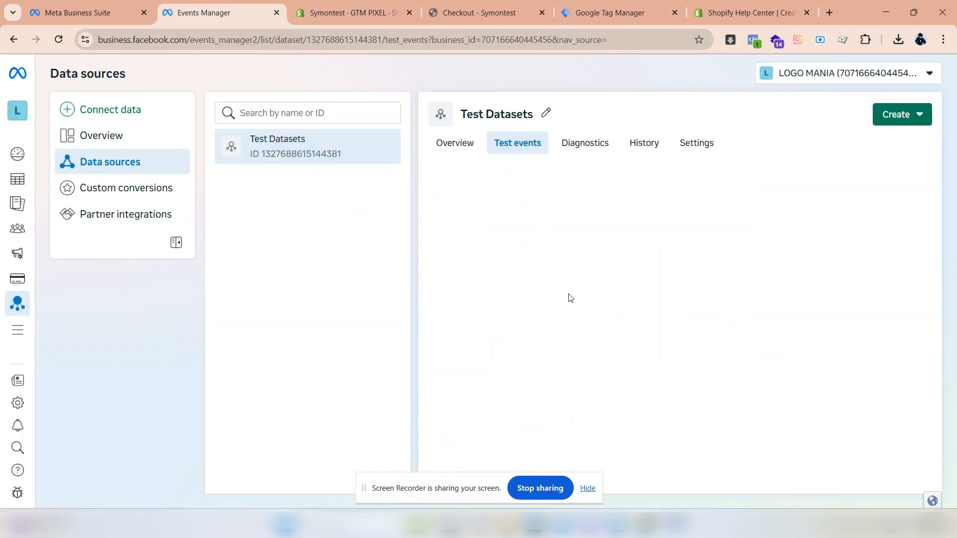
{"action": "left_click", "coordinate": [697, 423]}
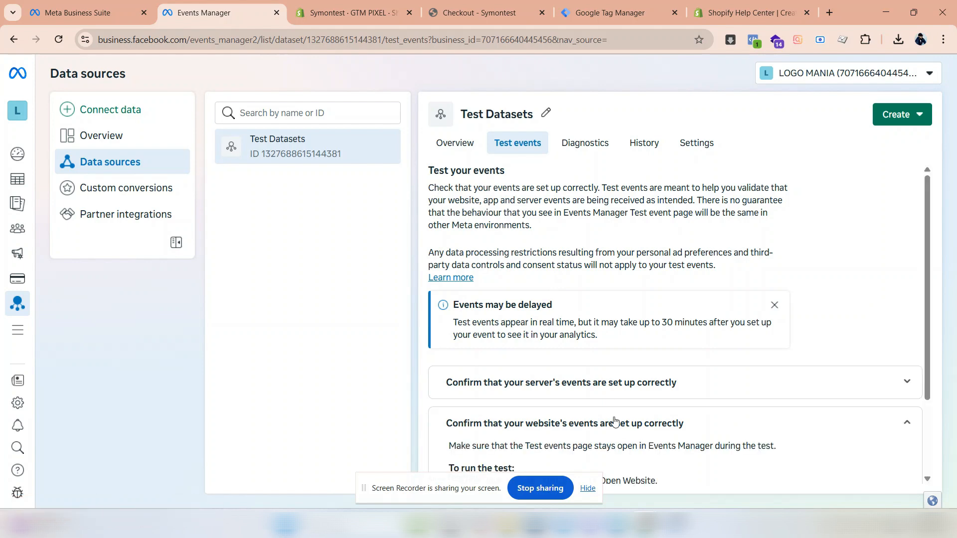
{"action": "scroll", "coordinate": [698, 423], "scroll_direction": "down", "scroll_amount": 3}
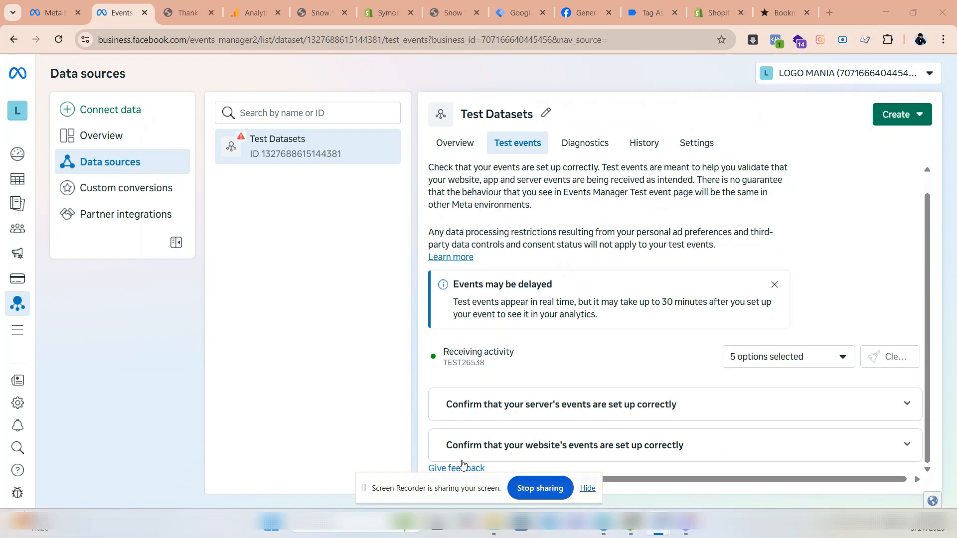
{"action": "left_click", "coordinate": [468, 445]}
{"action": "scroll", "coordinate": [469, 450], "scroll_direction": "down", "scroll_amount": 3}
{"action": "scroll", "coordinate": [469, 448], "scroll_direction": "down", "scroll_amount": 2}
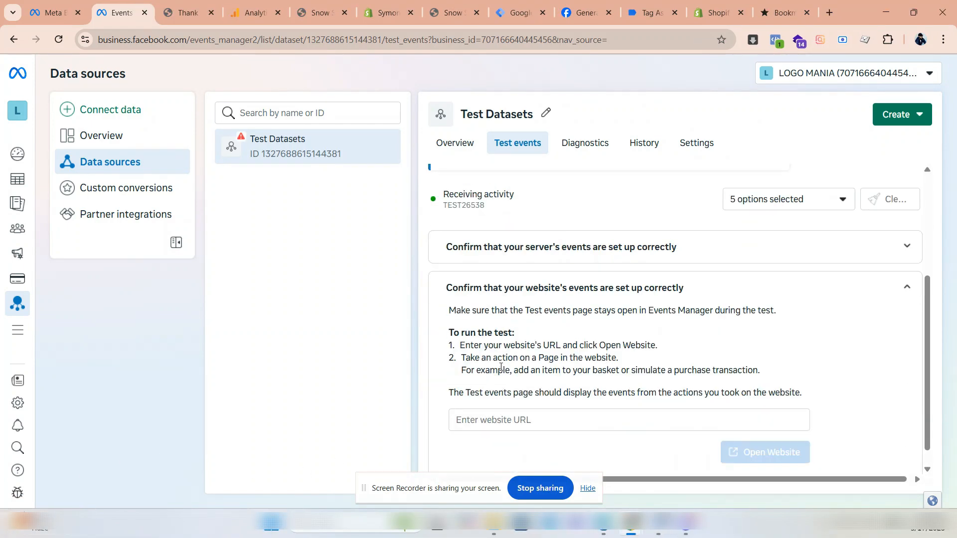
- Enter symontest.myshopify.com as the website URL to test and open the website from there
{"action": "left_click", "coordinate": [514, 394]}
{"action": "left_click", "coordinate": [516, 228]}
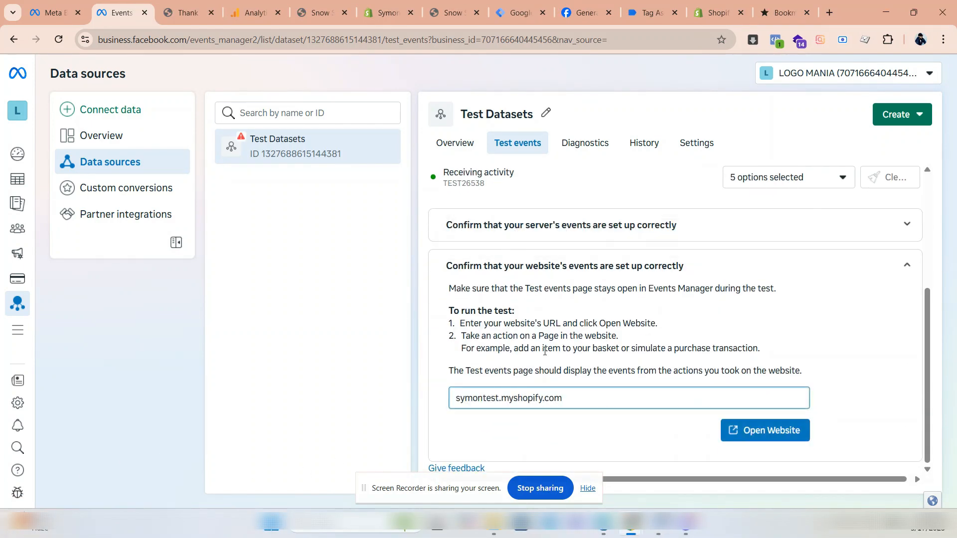
{"action": "left_click", "coordinate": [746, 428]}
- Add the Snow Socks product from the featured products to the cart and proceed to checkout
{"action": "scroll", "coordinate": [354, 157], "scroll_direction": "down", "scroll_amount": 8}
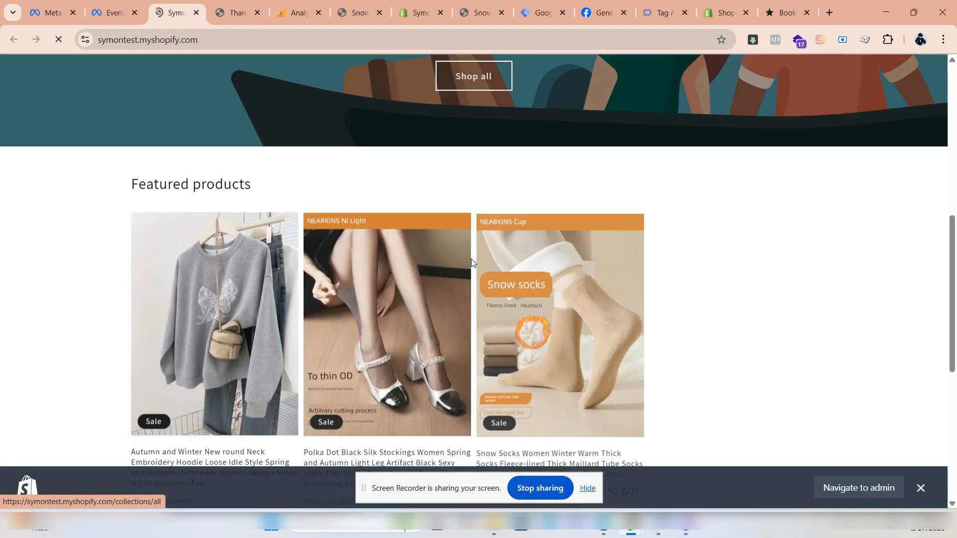
{"action": "left_click", "coordinate": [496, 283]}
{"action": "scroll", "coordinate": [496, 283], "scroll_direction": "down", "scroll_amount": 5}
{"action": "left_click", "coordinate": [705, 314]}
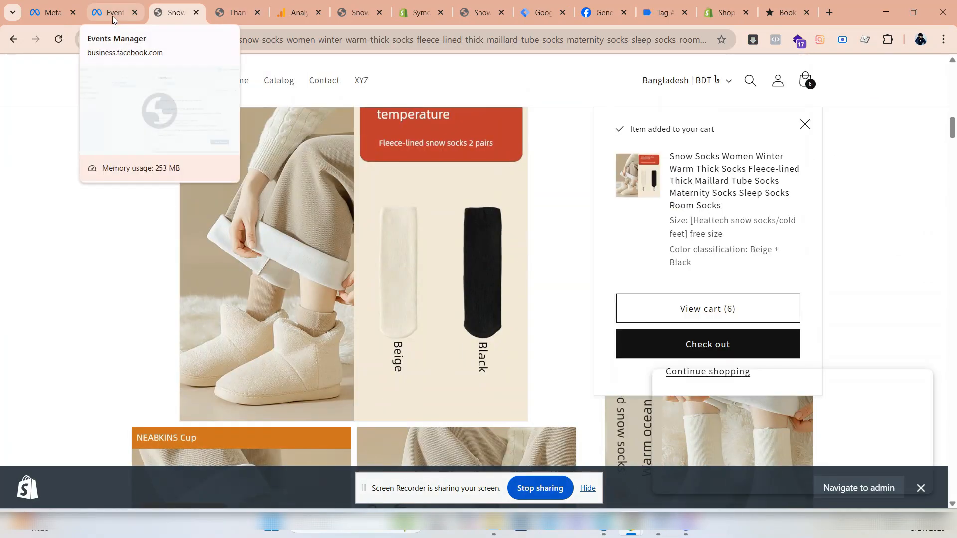
{"action": "left_click", "coordinate": [702, 344]}
- Fill in the checkout's contact e-mail, customer name, address and apartment fields
{"action": "left_click", "coordinate": [219, 159]}
{"action": "left_click", "coordinate": [215, 193]}
{"action": "left_click", "coordinate": [217, 302]}
{"action": "left_click", "coordinate": [214, 332]}
{"action": "left_click", "coordinate": [210, 376]}
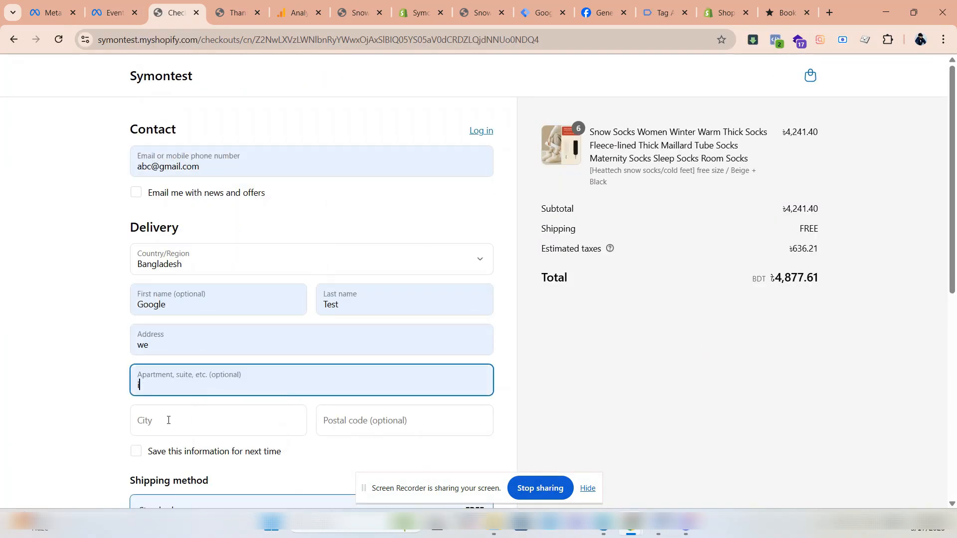
- Enter the test card's number, expiration date and security code, and submit the payment
{"action": "scroll", "coordinate": [299, 350], "scroll_direction": "down", "scroll_amount": 6}
{"action": "left_click", "coordinate": [237, 332]}
{"action": "type", "text": "1"}
{"action": "left_click", "coordinate": [219, 375]}
{"action": "type", "text": "0127123"}
{"action": "scroll", "coordinate": [219, 376], "scroll_direction": "down", "scroll_amount": 2}
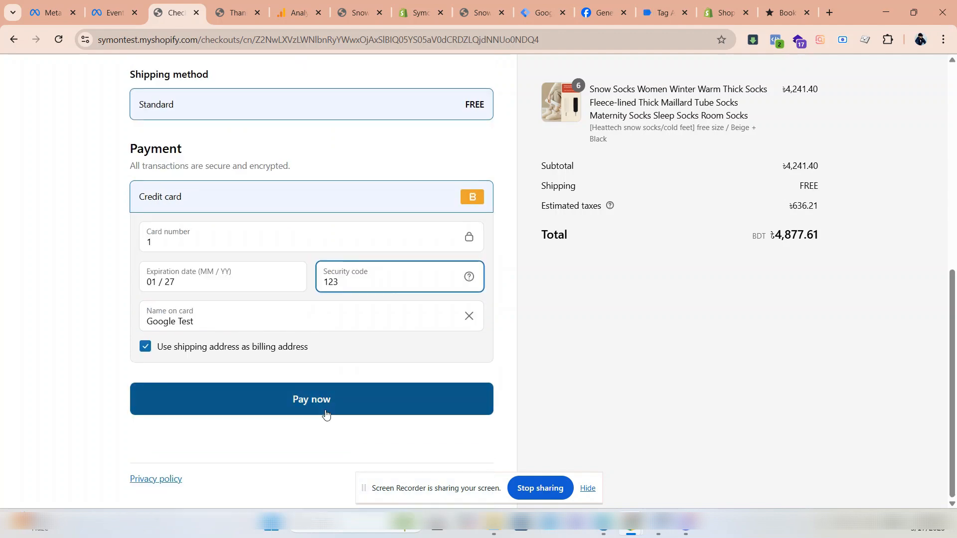
{"action": "left_click", "coordinate": [320, 398]}
- Return to Events Manager and examine the received test events, including the Purchase event's parameters
{"action": "left_click", "coordinate": [115, 17]}
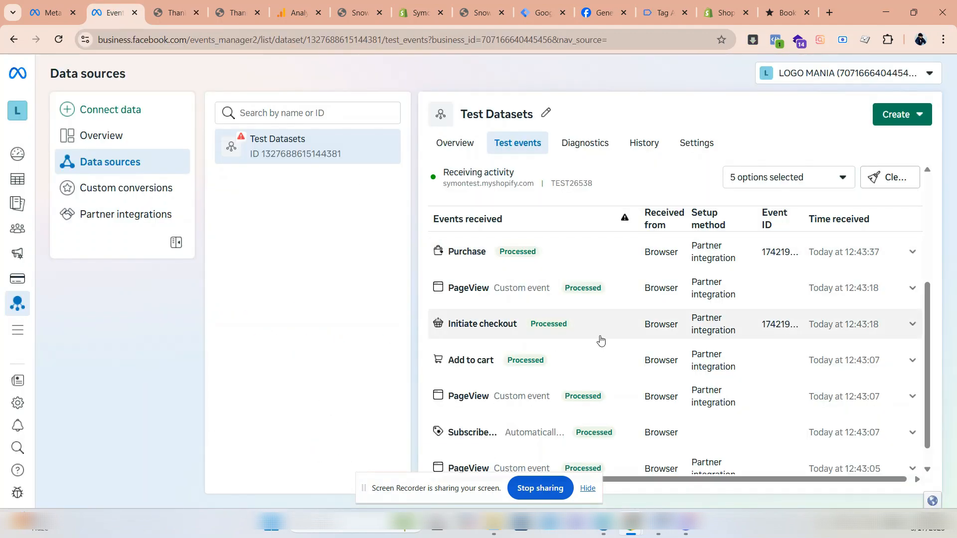
{"action": "scroll", "coordinate": [519, 362], "scroll_direction": "down", "scroll_amount": 1}
{"action": "scroll", "coordinate": [652, 337], "scroll_direction": "up", "scroll_amount": 1}
{"action": "left_click", "coordinate": [480, 299]}
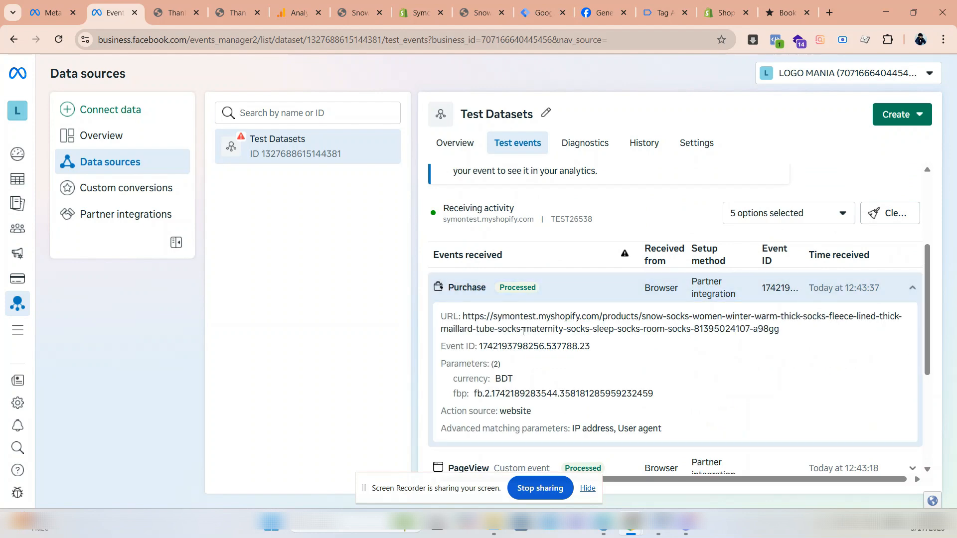
{"action": "scroll", "coordinate": [564, 330], "scroll_direction": "down", "scroll_amount": 1}
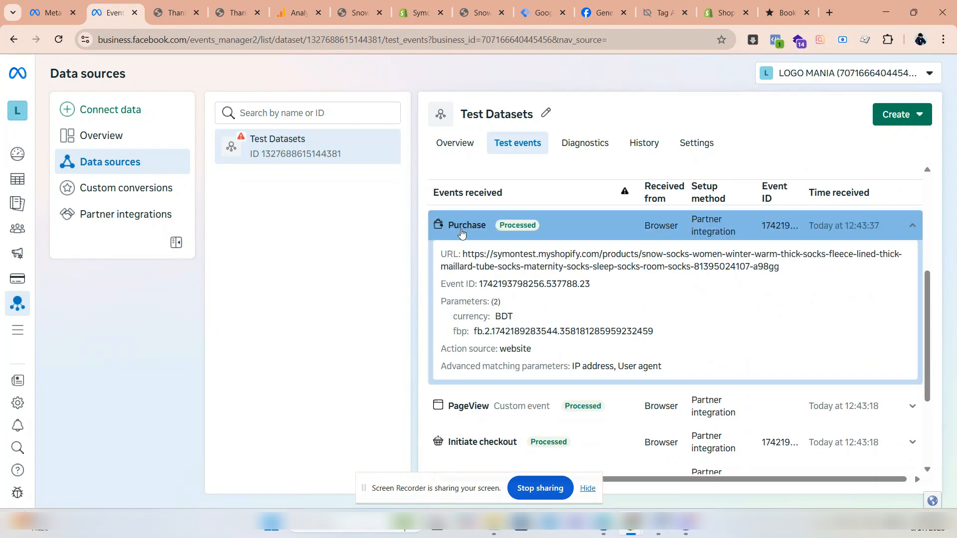
- Examine the Add to cart event's parameters and collapse its details
{"action": "left_click", "coordinate": [528, 318]}
{"action": "left_click", "coordinate": [489, 330]}
{"action": "scroll", "coordinate": [519, 336], "scroll_direction": "down", "scroll_amount": 1}
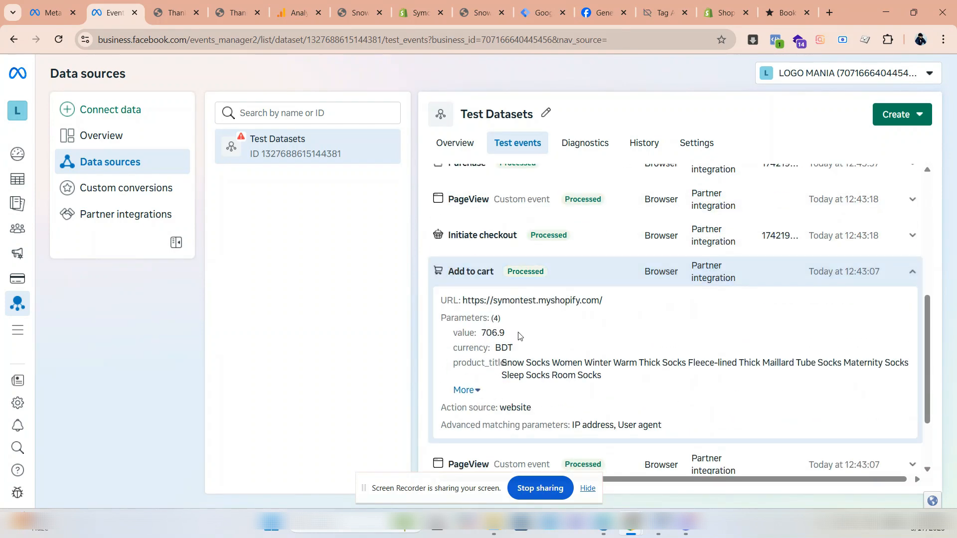
{"action": "left_click", "coordinate": [478, 272]}
{"action": "scroll", "coordinate": [519, 361], "scroll_direction": "up", "scroll_amount": 1}
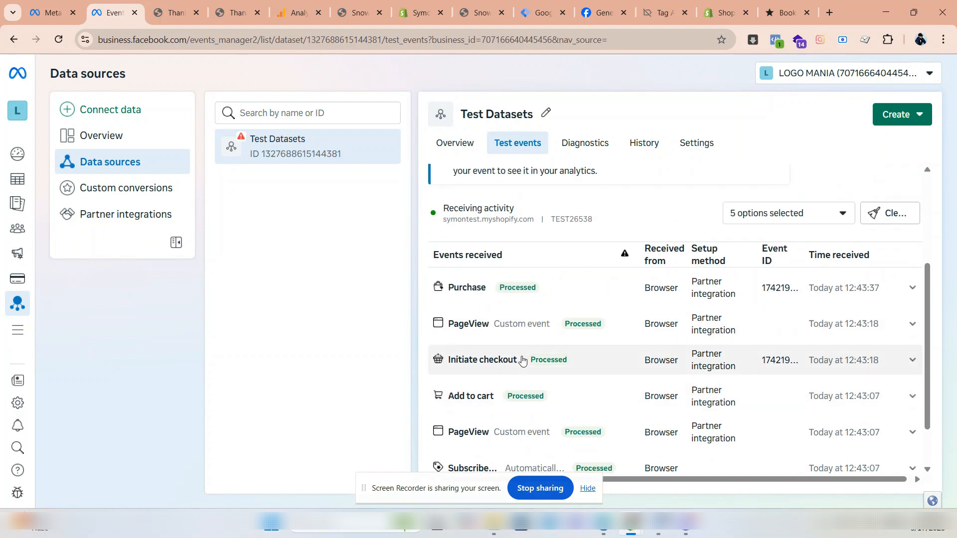
- Look through the received events list again and reopen the Purchase event's details
{"action": "scroll", "coordinate": [509, 397], "scroll_direction": "down", "scroll_amount": 1}
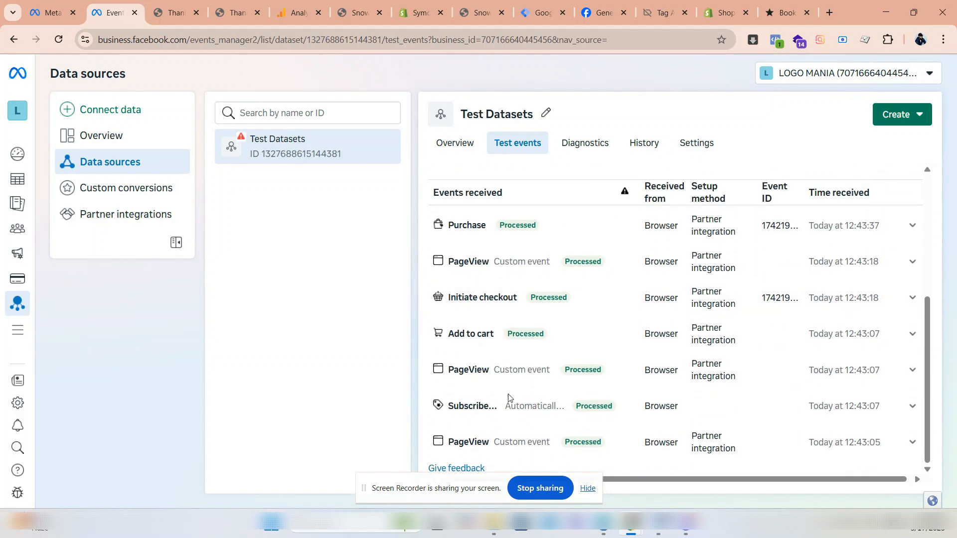
{"action": "scroll", "coordinate": [482, 304], "scroll_direction": "up", "scroll_amount": 2}
{"action": "left_click", "coordinate": [479, 294]}
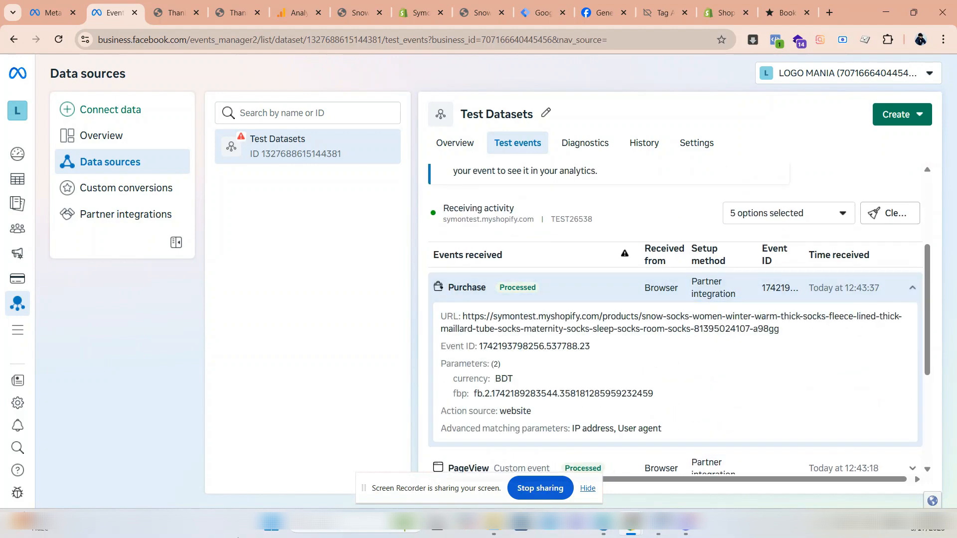